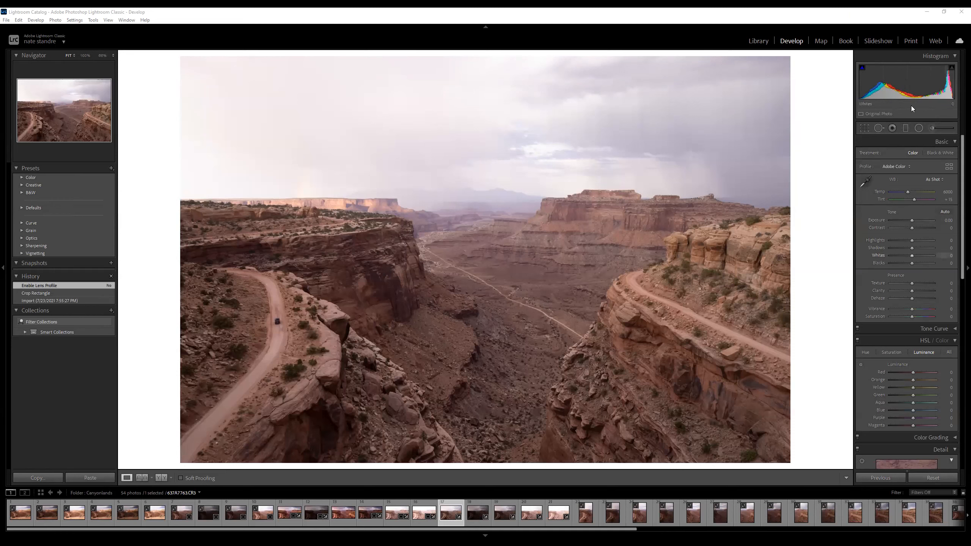
- Compare the darker and brighter bracketed exposures of the canyon view and return to 637A7763.CR3
{"action": "left_click", "coordinate": [485, 520]}
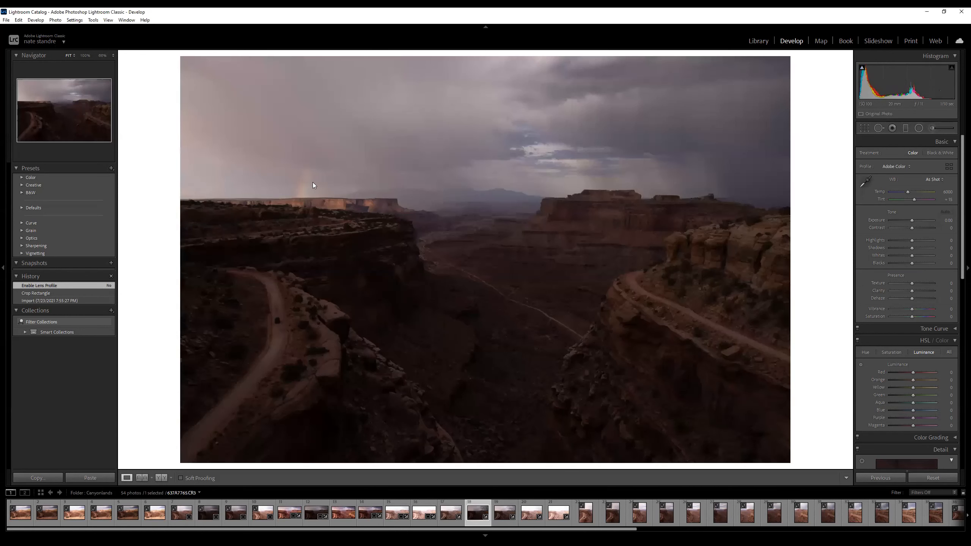
{"action": "key", "text": "Right"}
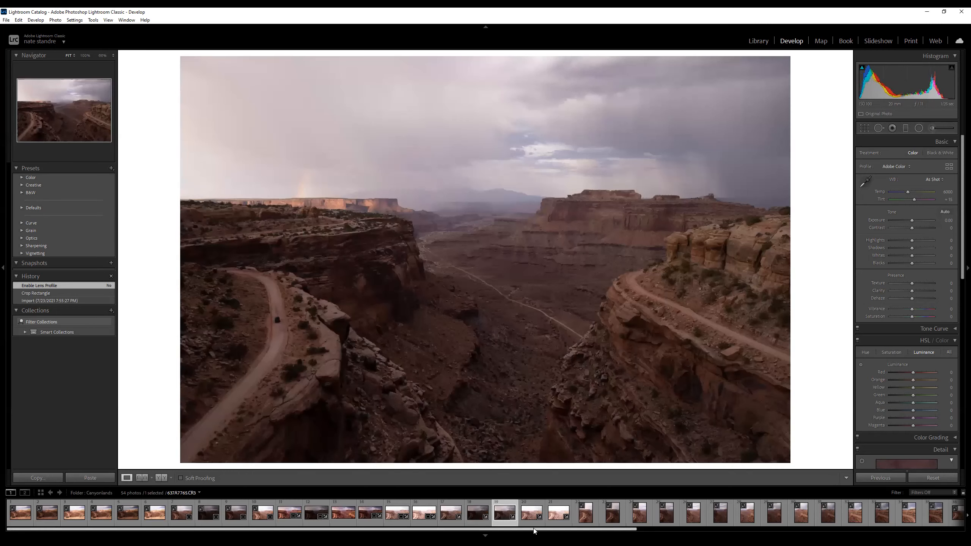
{"action": "left_click", "coordinate": [534, 525]}
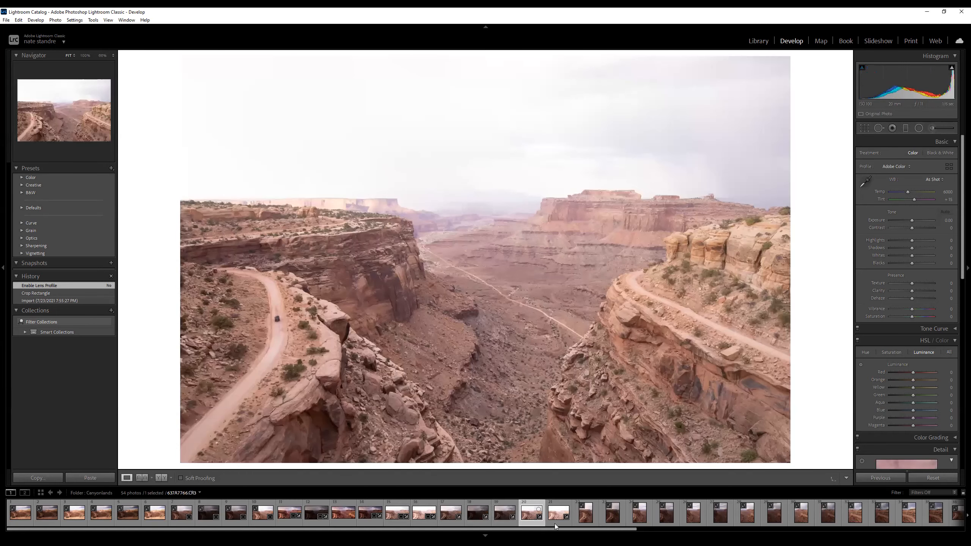
{"action": "left_click", "coordinate": [554, 522]}
{"action": "left_click", "coordinate": [531, 525]}
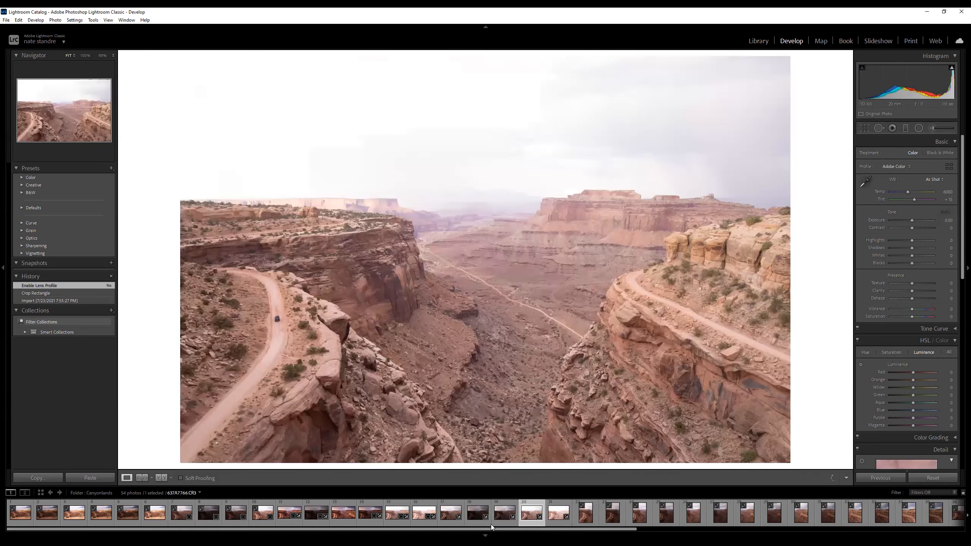
{"action": "left_click", "coordinate": [452, 525]}
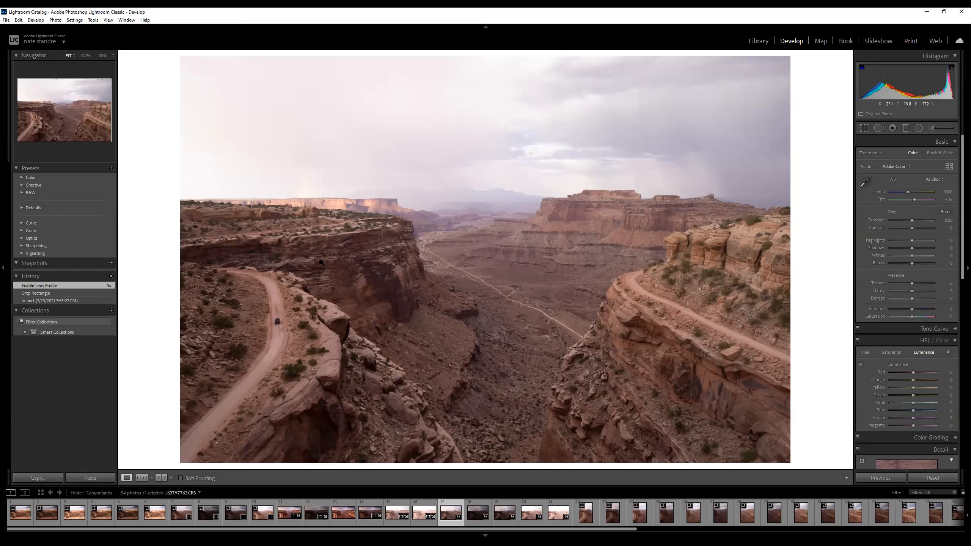
- Compare the Adobe Color and Adobe Landscape profiles on the canyon photo and apply Adobe Landscape
{"action": "left_click", "coordinate": [900, 166]}
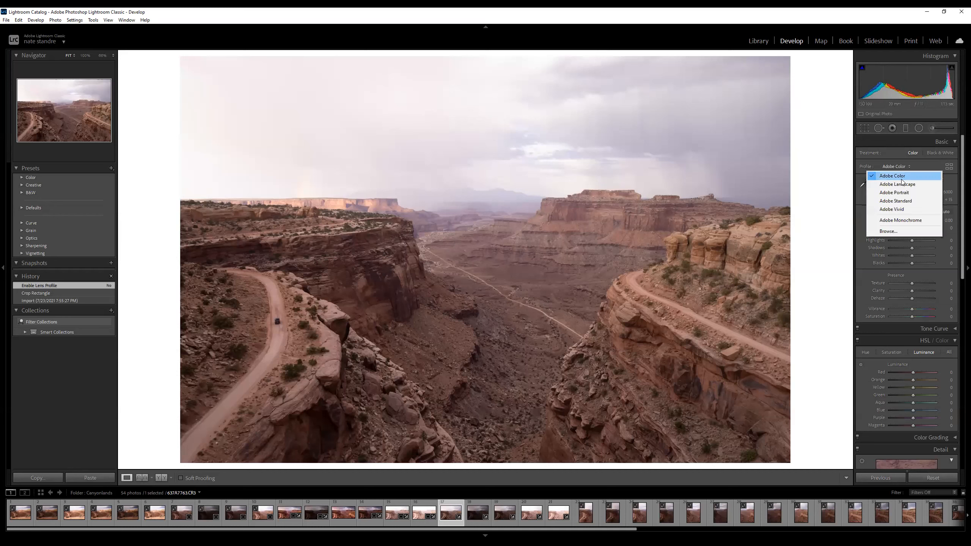
{"action": "left_click", "coordinate": [902, 180]}
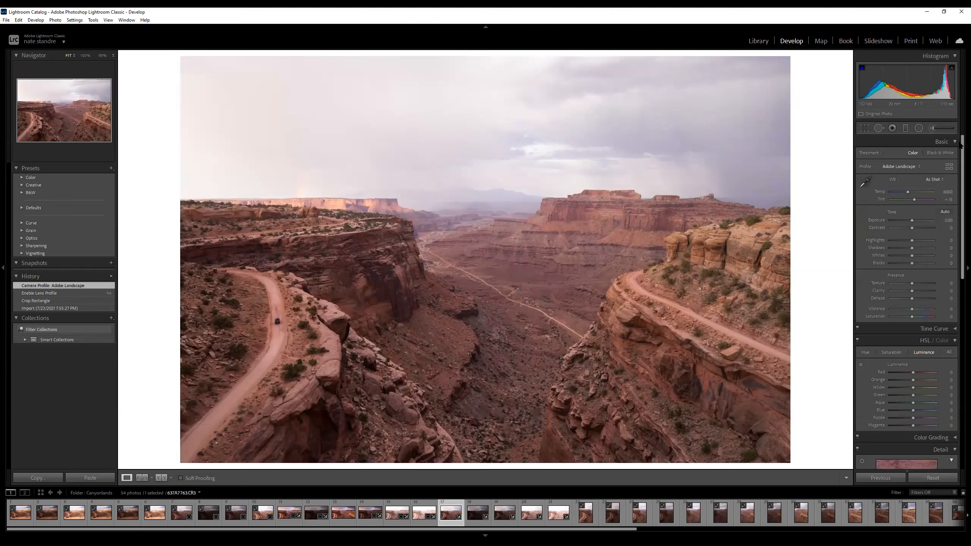
{"action": "left_click", "coordinate": [906, 167]}
{"action": "left_click", "coordinate": [907, 175]}
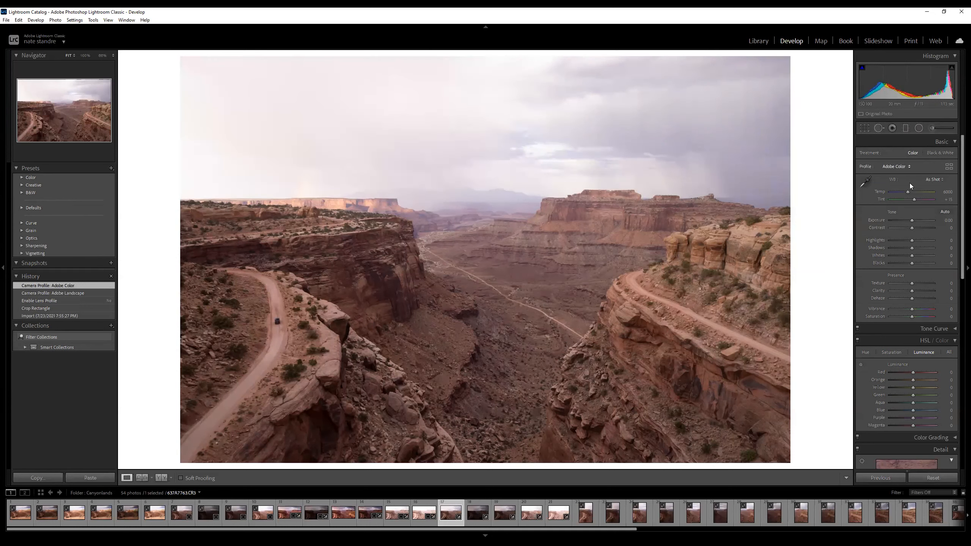
{"action": "left_click", "coordinate": [898, 167]}
{"action": "left_click", "coordinate": [900, 183]}
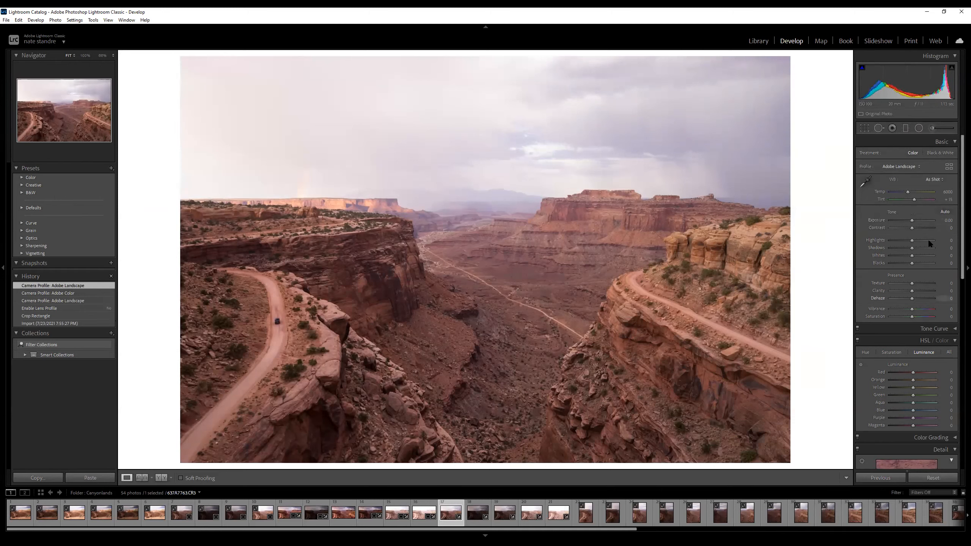
- Set Contrast to +26, Highlights to -91, Shadows to +51, Whites to +14 and Blacks to -14
{"action": "left_click_drag", "start_coordinate": [913, 229], "coordinate": [892, 239]}
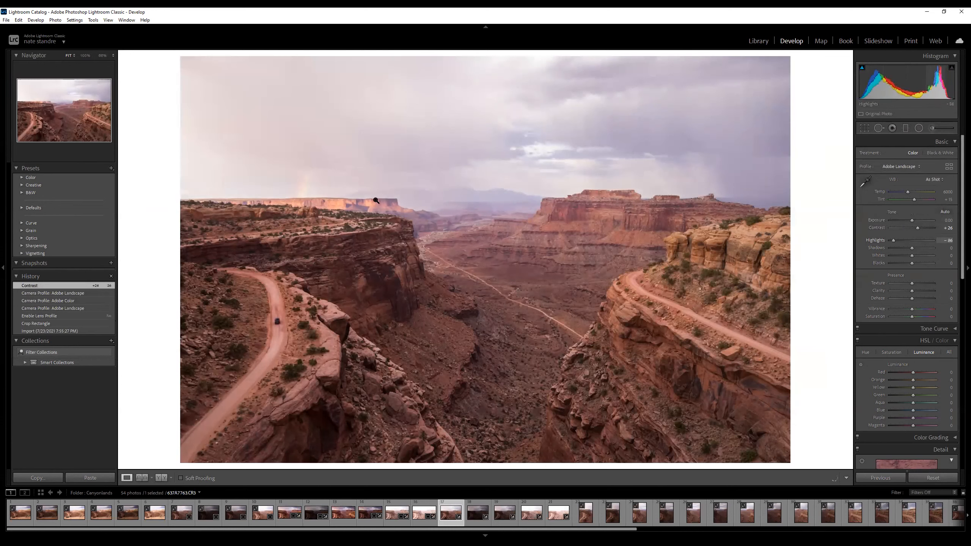
{"action": "left_click", "coordinate": [921, 247]}
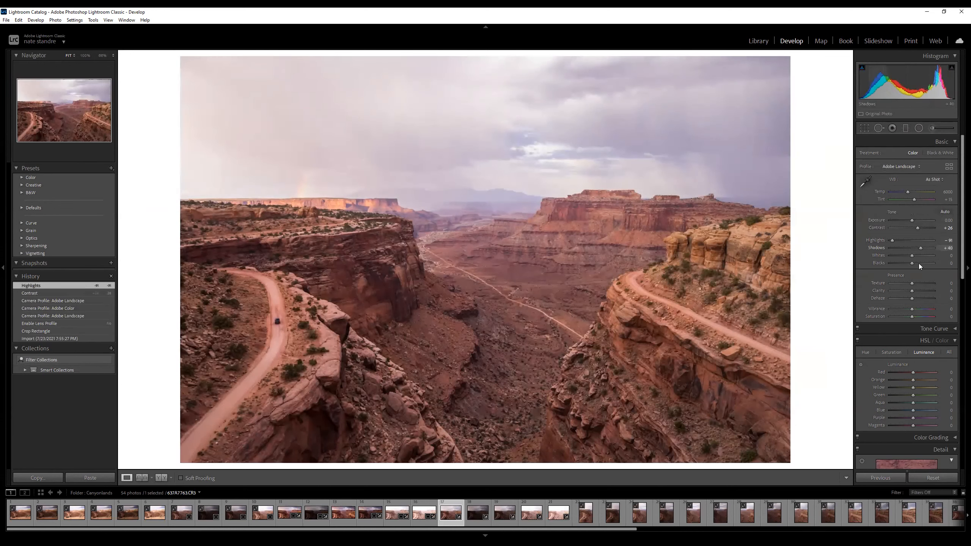
{"action": "left_click_drag", "start_coordinate": [913, 257], "coordinate": [912, 262]}
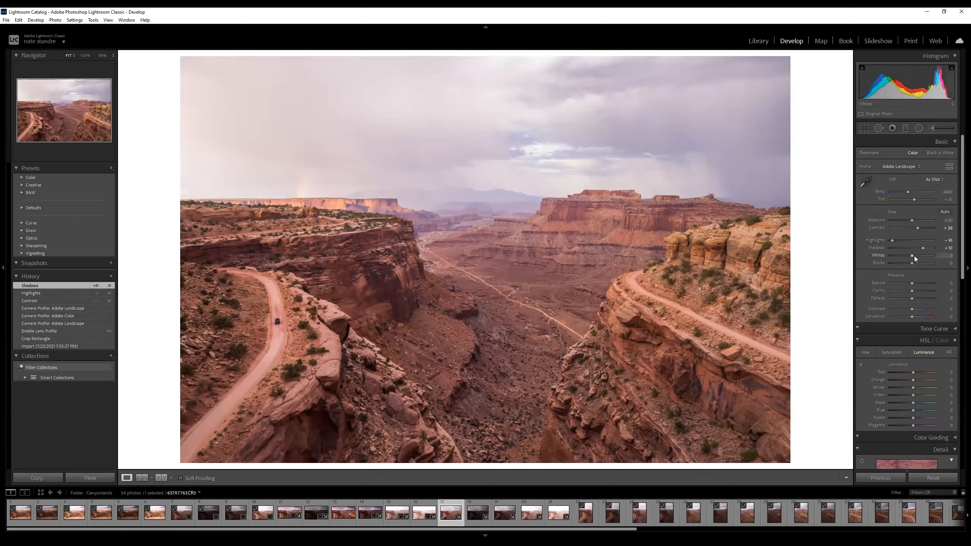
{"action": "left_click", "coordinate": [915, 261]}
{"action": "left_click", "coordinate": [910, 263]}
{"action": "left_click_drag", "start_coordinate": [909, 263], "coordinate": [909, 261]}
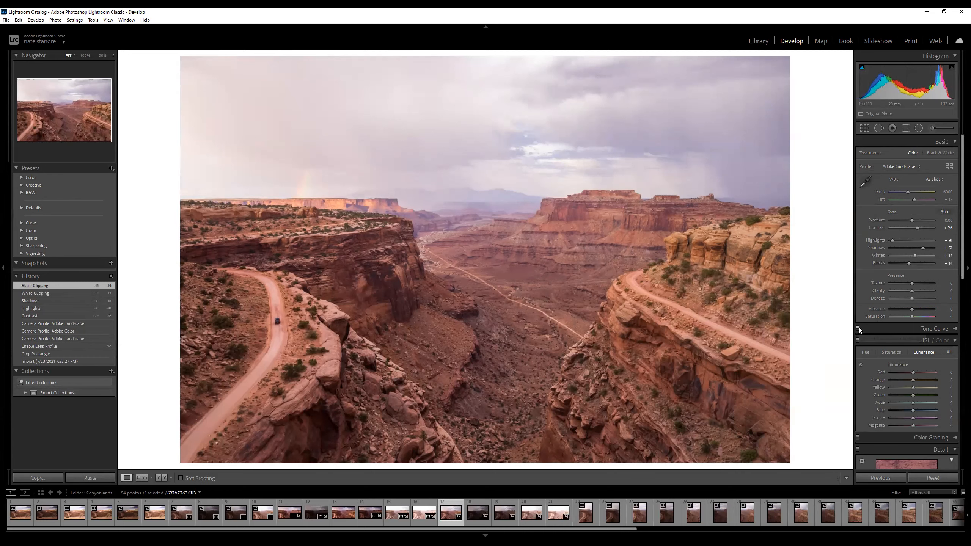
- Compare the before and after versions, and set Clarity to +7, Dehaze to +7, Vibrance to +9 and Saturation to +6
{"action": "left_click", "coordinate": [162, 477]}
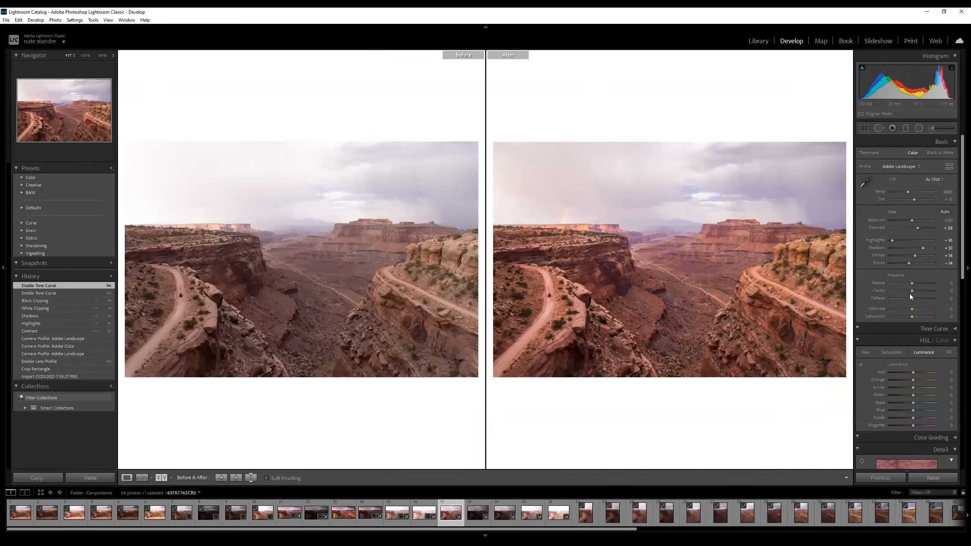
{"action": "key", "text": "y"}
{"action": "left_click_drag", "start_coordinate": [912, 292], "coordinate": [914, 299]}
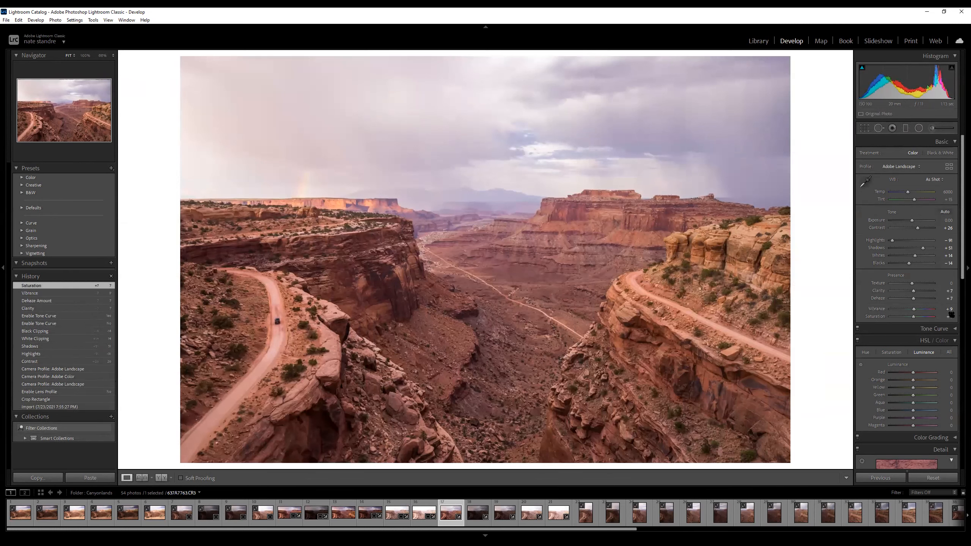
{"action": "left_click", "coordinate": [913, 316]}
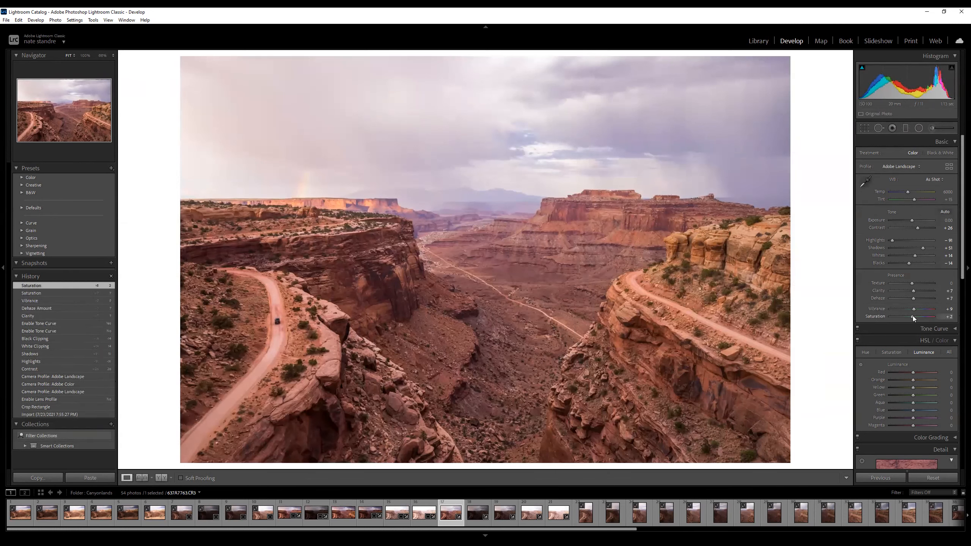
{"action": "left_click", "coordinate": [913, 316]}
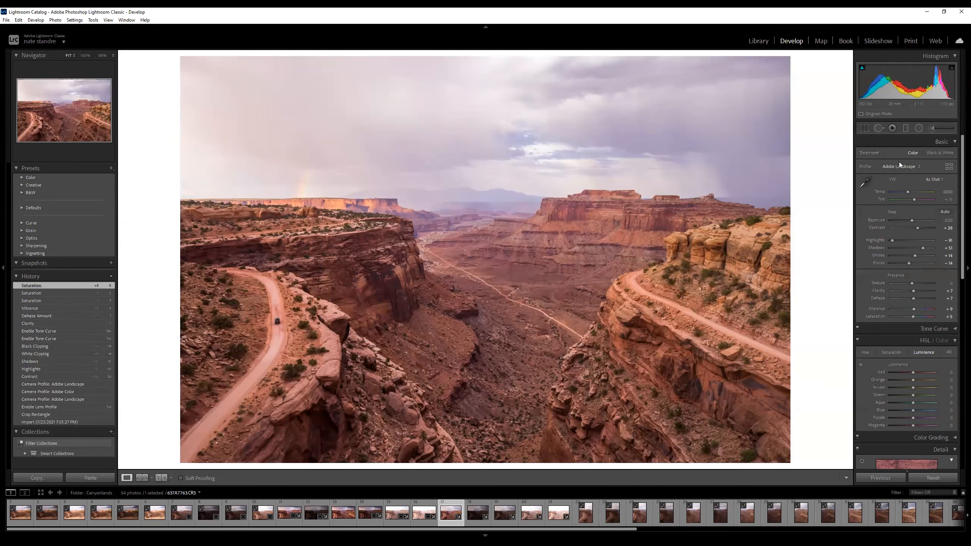
- Add a graduated filter over the sky with Exposure at -0.48 and Highlights at -26
{"action": "left_click", "coordinate": [905, 130]}
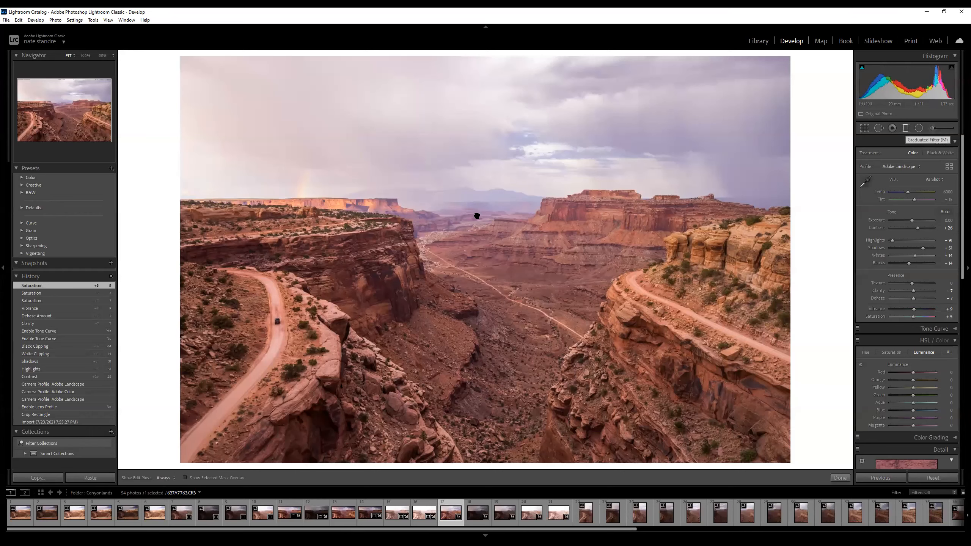
{"action": "left_click_drag", "start_coordinate": [478, 215], "coordinate": [477, 55]}
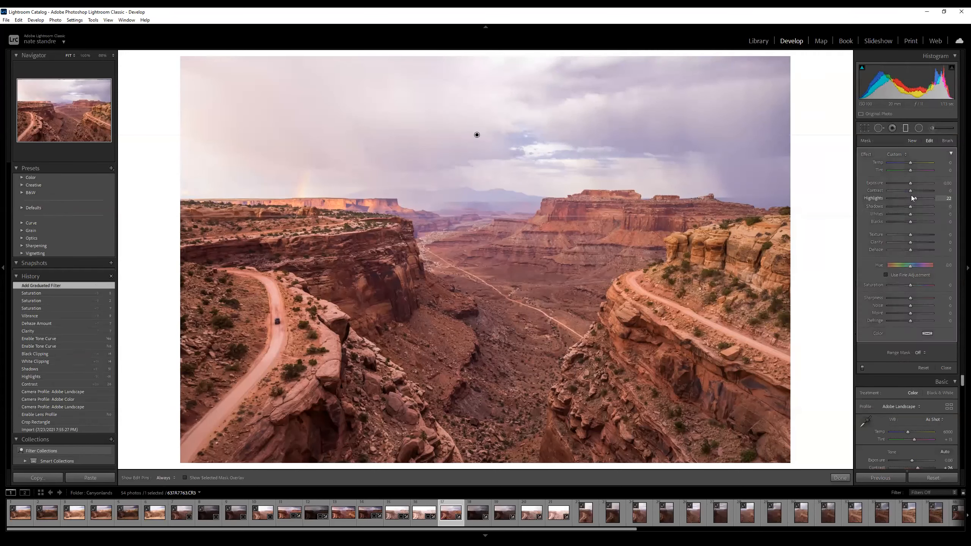
{"action": "left_click_drag", "start_coordinate": [910, 183], "coordinate": [905, 198]}
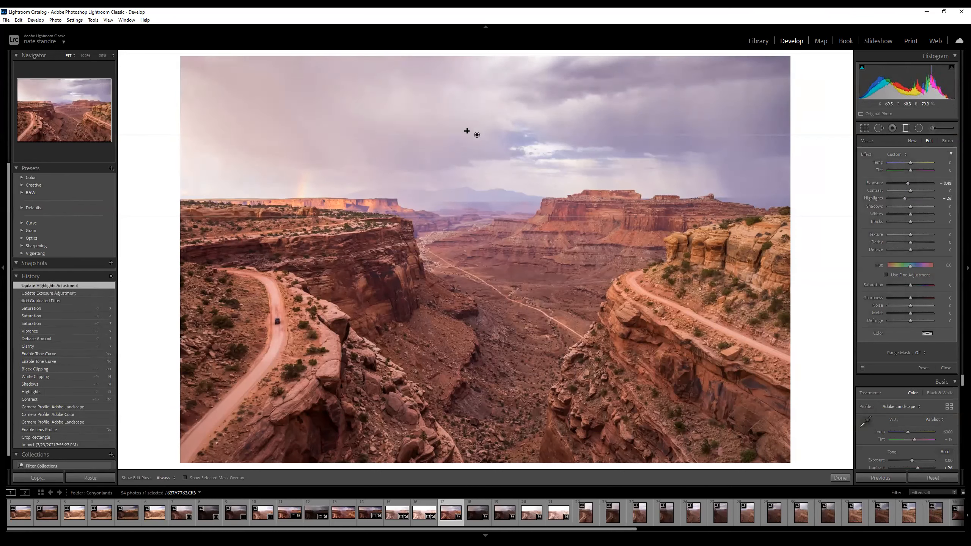
{"action": "left_click", "coordinate": [839, 478]}
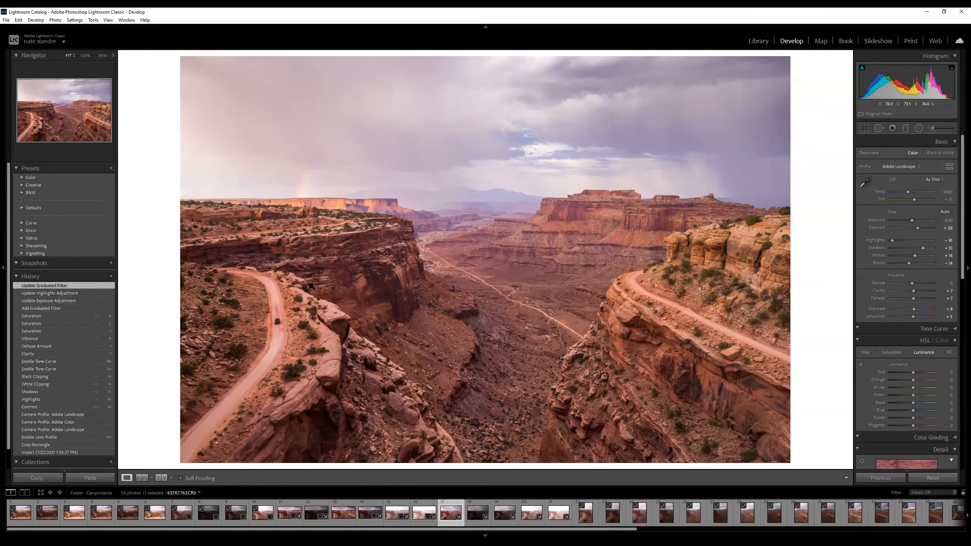
- On the darker exposure 637A7765.CR3, apply Adobe Landscape and set Contrast +18, Highlights -28, Shadows +47, Whites +19 and Blacks -16
{"action": "left_click", "coordinate": [498, 524]}
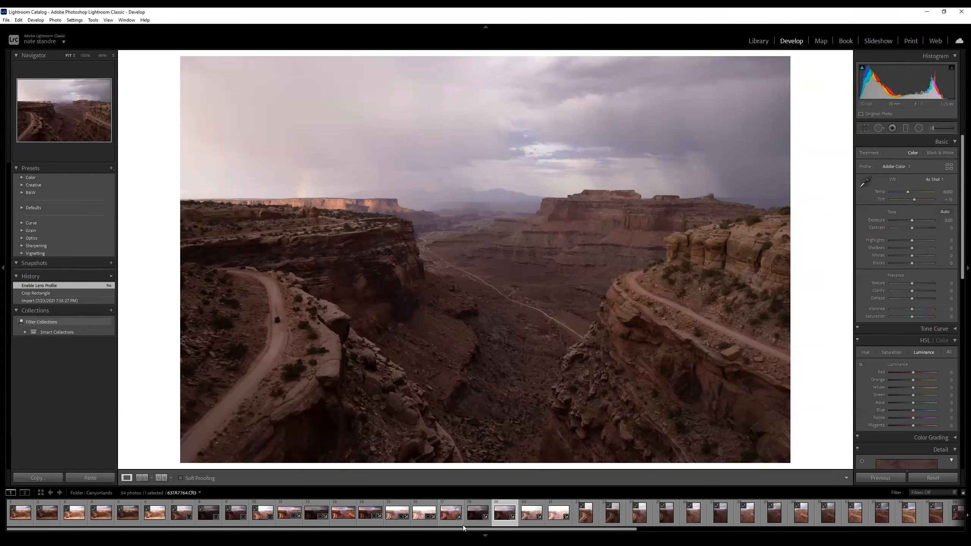
{"action": "left_click", "coordinate": [449, 523]}
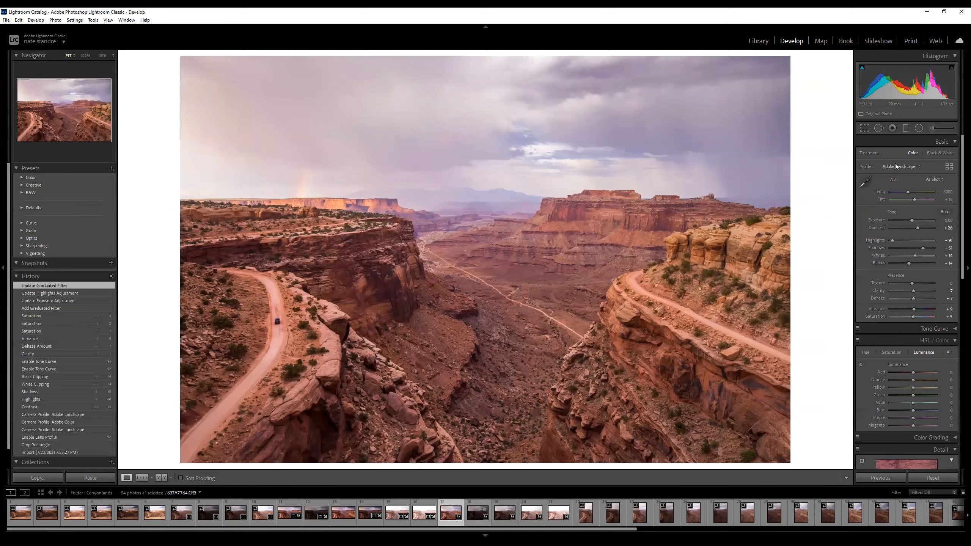
{"action": "key", "text": "Right"}
{"action": "left_click_drag", "start_coordinate": [915, 228], "coordinate": [908, 262]}
{"action": "left_click", "coordinate": [908, 263]}
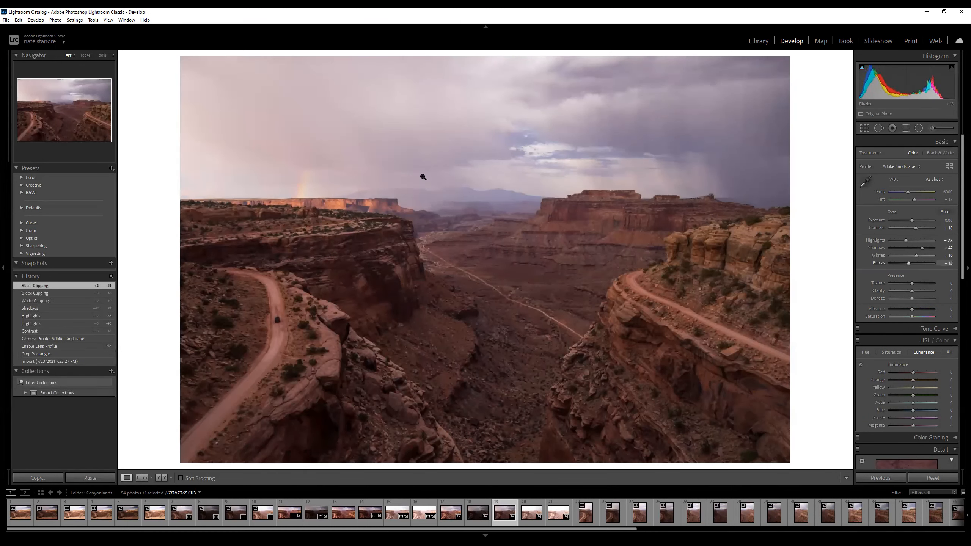
- Inspect the sky around the rainbow at 100%, and set Clarity to +9, Dehaze to +7 and Vibrance to +4, raising Saturation slightly
{"action": "left_click", "coordinate": [239, 184]}
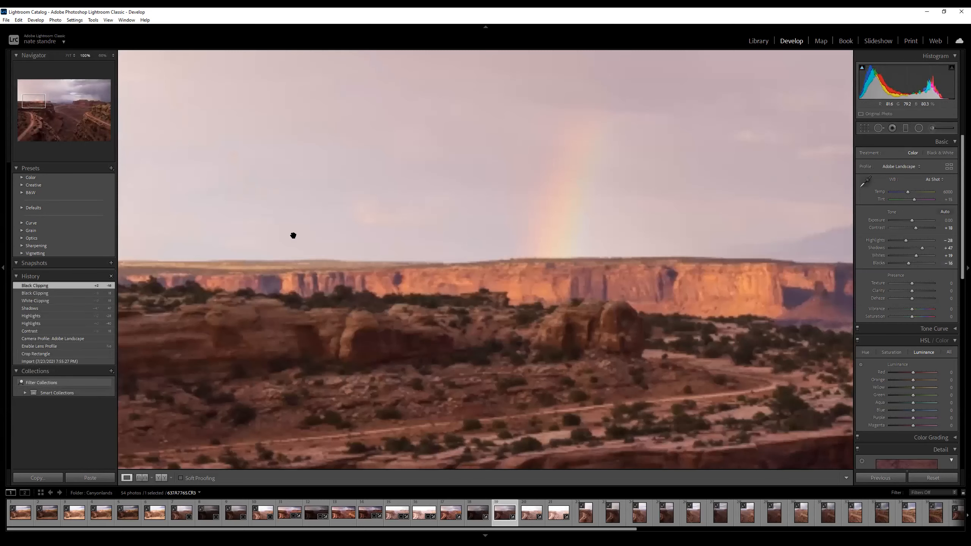
{"action": "left_click_drag", "start_coordinate": [294, 236], "coordinate": [455, 282]}
{"action": "left_click_drag", "start_coordinate": [459, 179], "coordinate": [436, 269]}
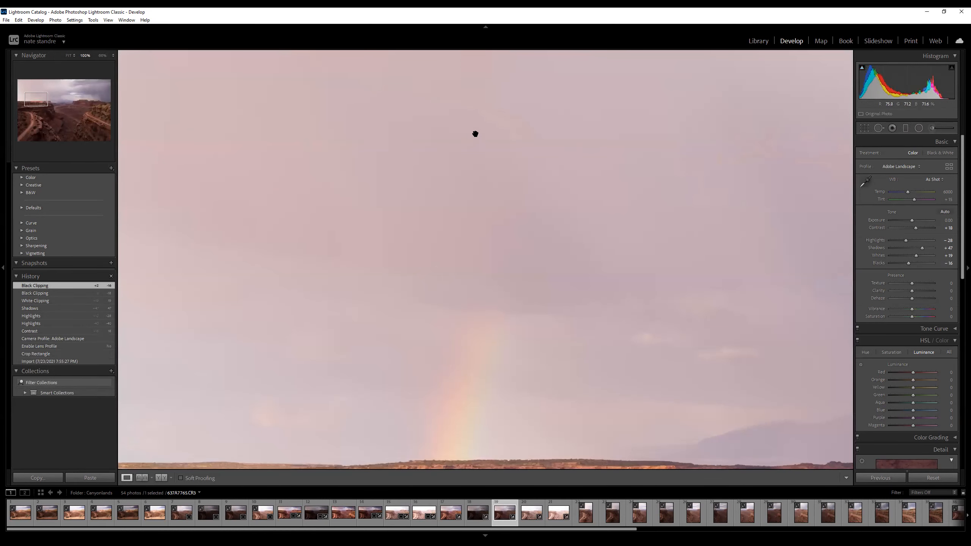
{"action": "left_click_drag", "start_coordinate": [465, 151], "coordinate": [490, 87]}
{"action": "left_click_drag", "start_coordinate": [39, 95], "coordinate": [40, 89]}
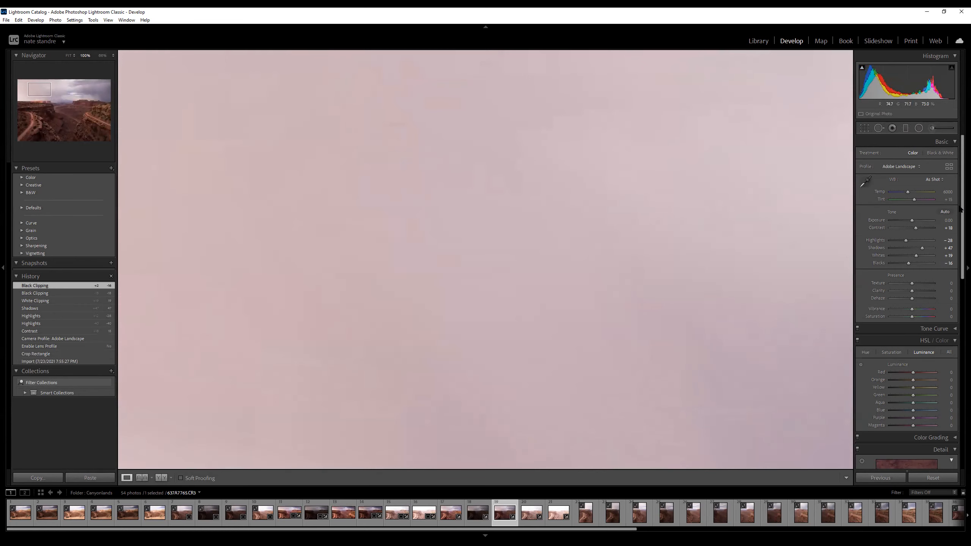
{"action": "left_click", "coordinate": [534, 230]}
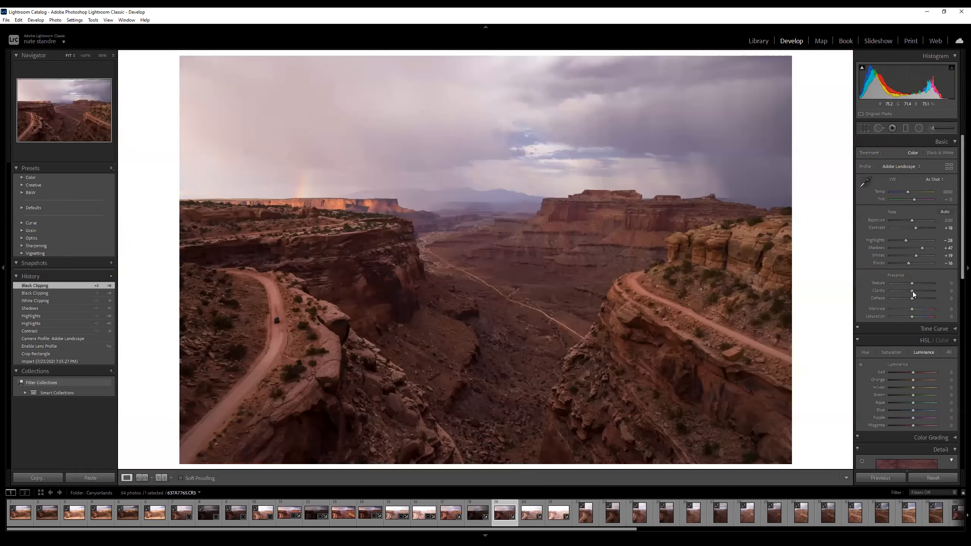
{"action": "mouse_move", "coordinate": [911, 299]}
{"action": "left_mouse_down"}
{"action": "mouse_move", "coordinate": [913, 312]}
{"action": "mouse_move", "coordinate": [914, 299]}
{"action": "left_mouse_up"}
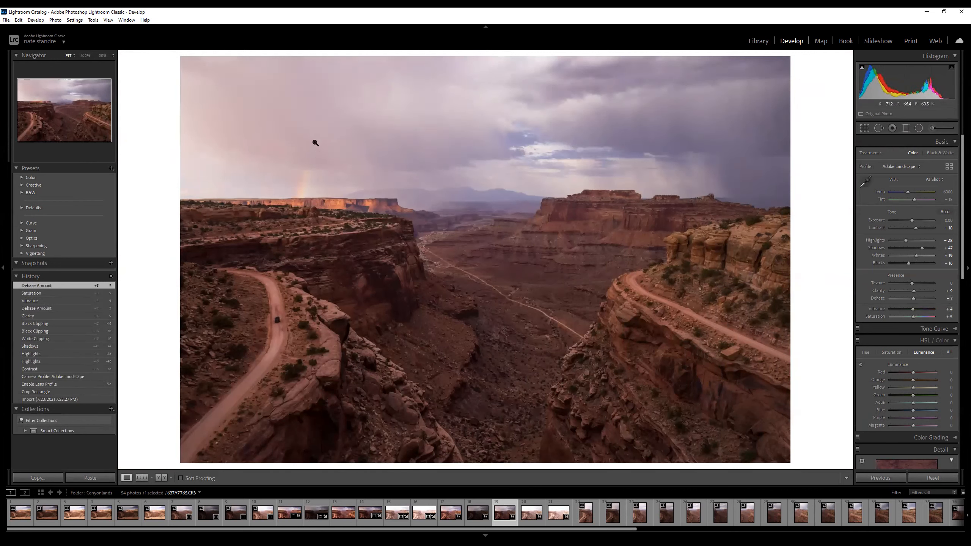
- Check the sky detail at 100% and set the sharpening Masking to 12 using the mask preview of the whole photo
{"action": "left_click", "coordinate": [336, 169]}
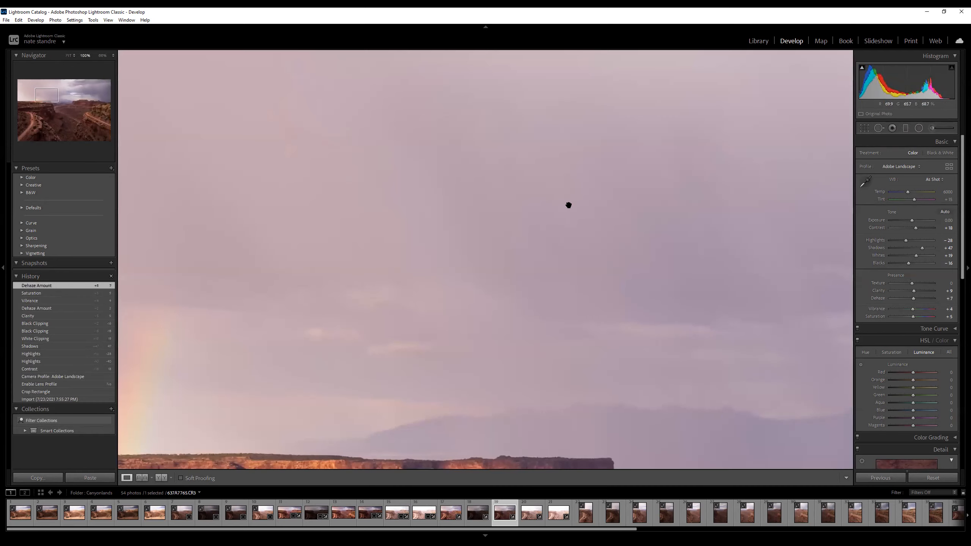
{"action": "left_click_drag", "start_coordinate": [960, 197], "coordinate": [960, 440]}
{"action": "left_click_drag", "start_coordinate": [960, 355], "coordinate": [962, 255]}
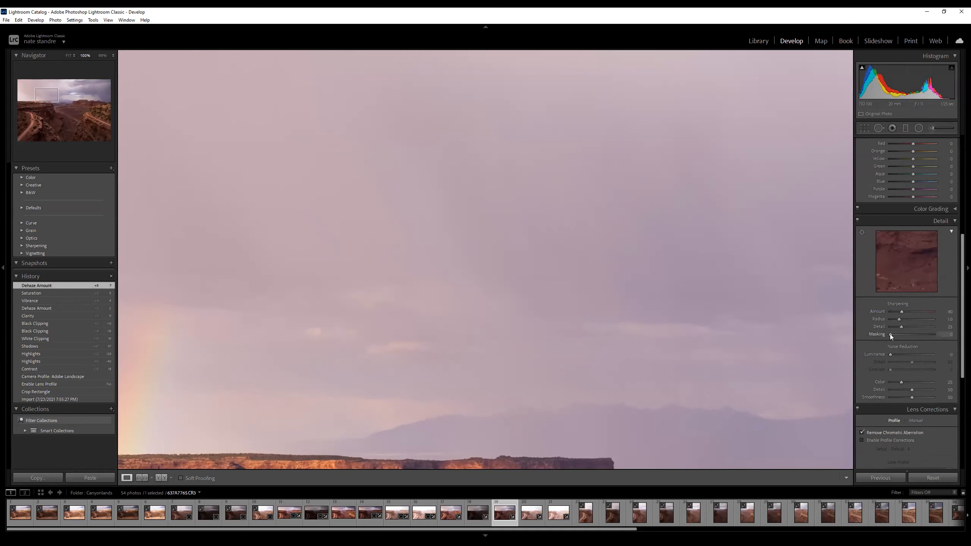
{"action": "left_click", "coordinate": [567, 251]}
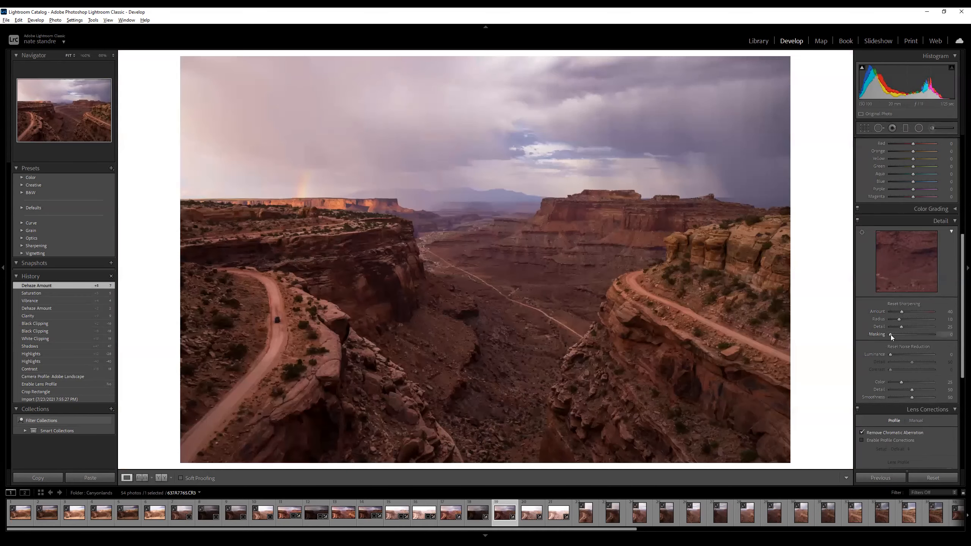
{"action": "left_click_drag", "start_coordinate": [890, 335], "coordinate": [893, 334]}
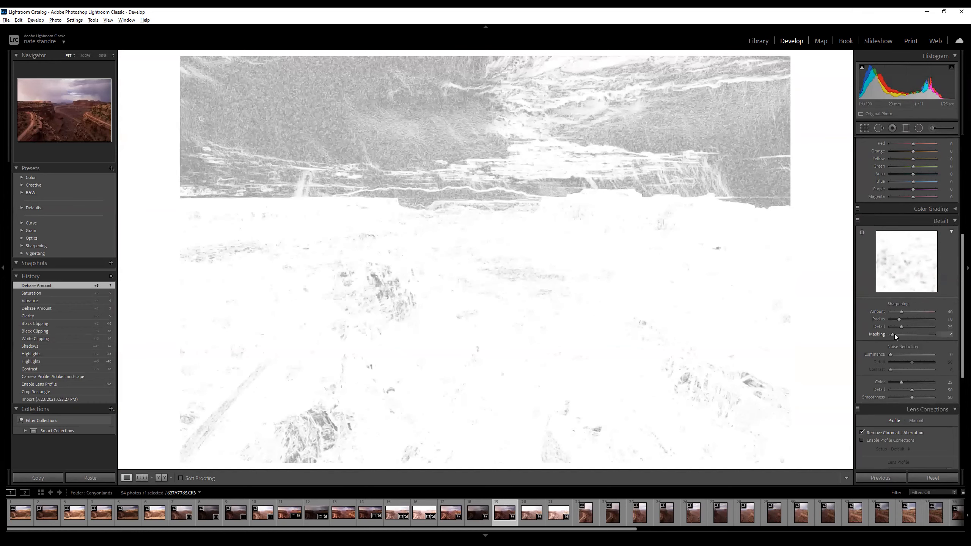
{"action": "left_click_drag", "start_coordinate": [894, 334], "coordinate": [895, 334]}
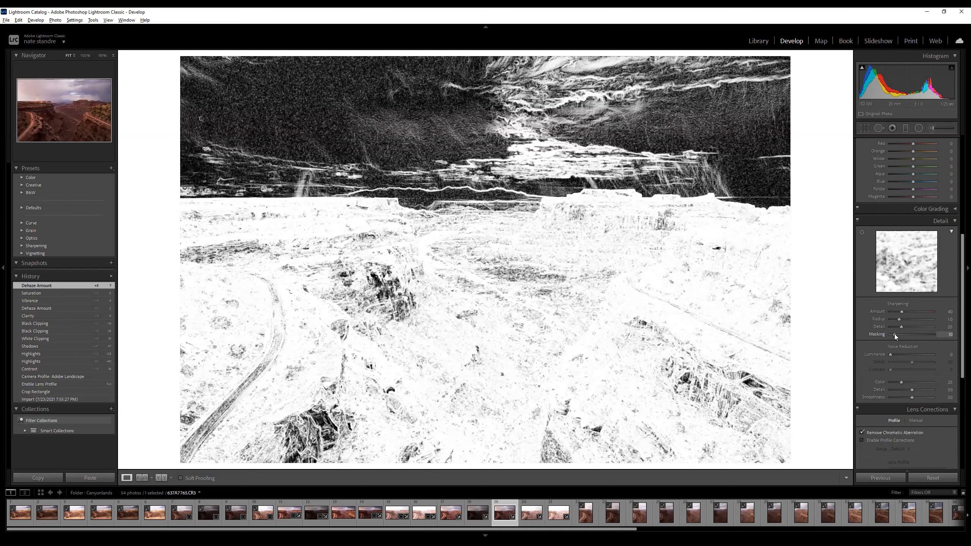
{"action": "left_click_drag", "start_coordinate": [896, 334], "coordinate": [897, 333]}
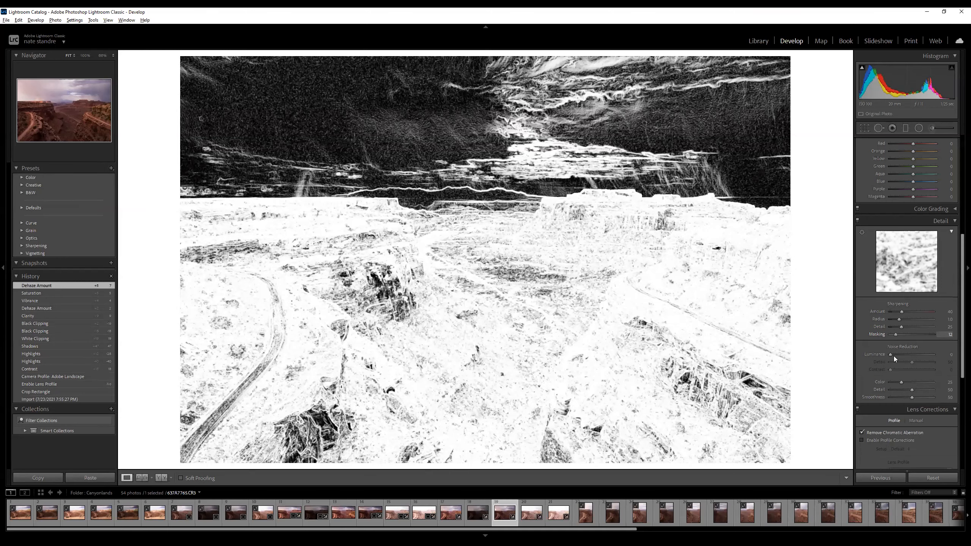
- Set the noise reduction Luminance to 24 on the darker exposure, checking the smoothness of the sky and clouds at 100%
{"action": "key", "text": "Tab"}
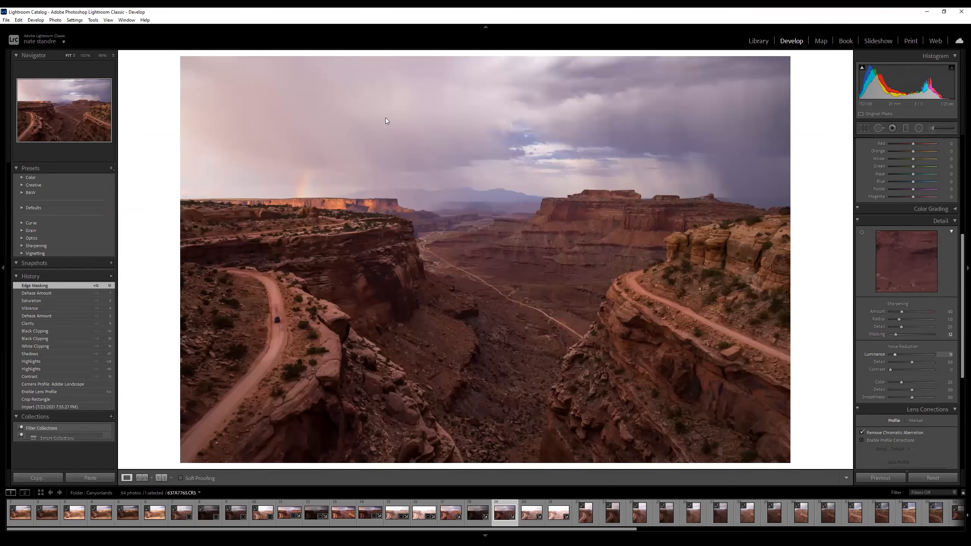
{"action": "key", "text": "Return"}
{"action": "left_click", "coordinate": [398, 130]}
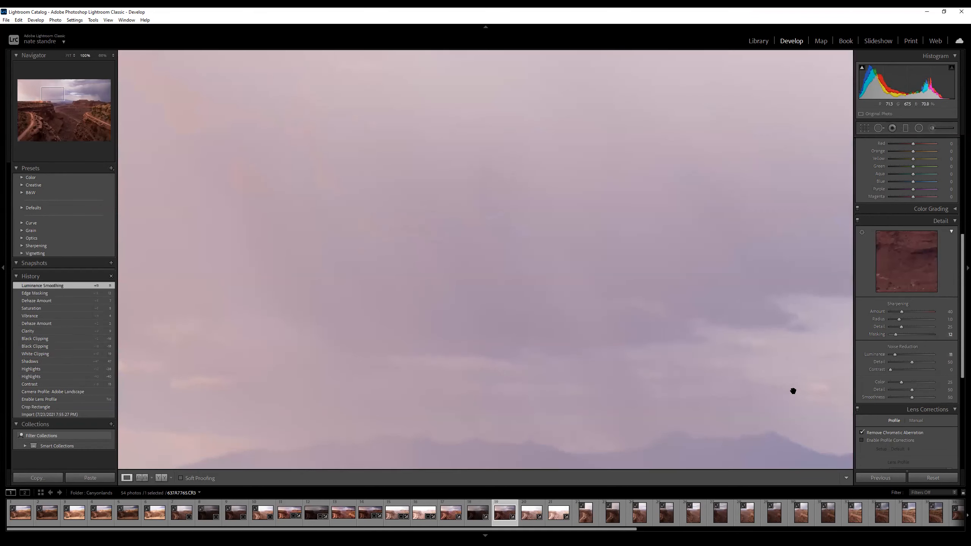
{"action": "left_click_drag", "start_coordinate": [895, 355], "coordinate": [898, 355]}
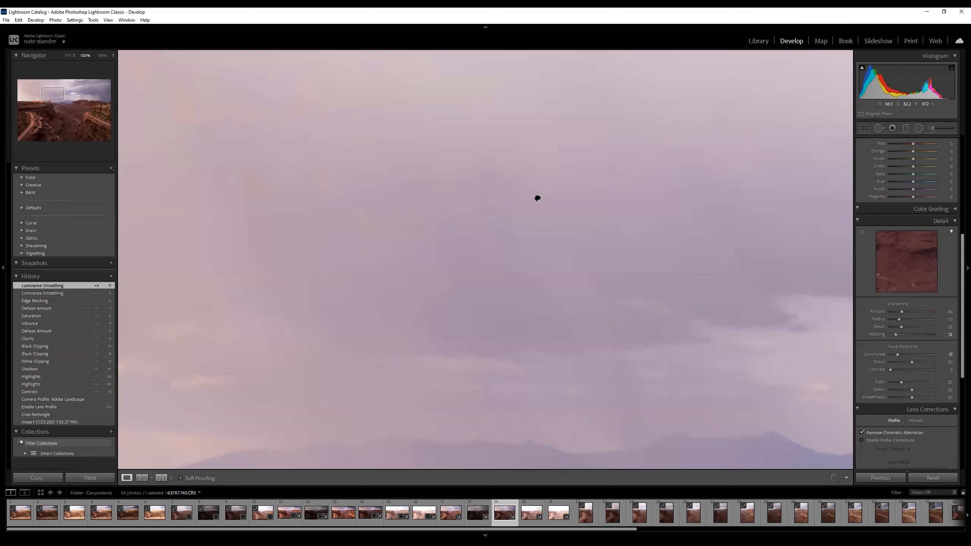
{"action": "left_click_drag", "start_coordinate": [721, 156], "coordinate": [555, 231]}
{"action": "left_click_drag", "start_coordinate": [716, 150], "coordinate": [375, 260]}
{"action": "left_click_drag", "start_coordinate": [803, 130], "coordinate": [559, 294]}
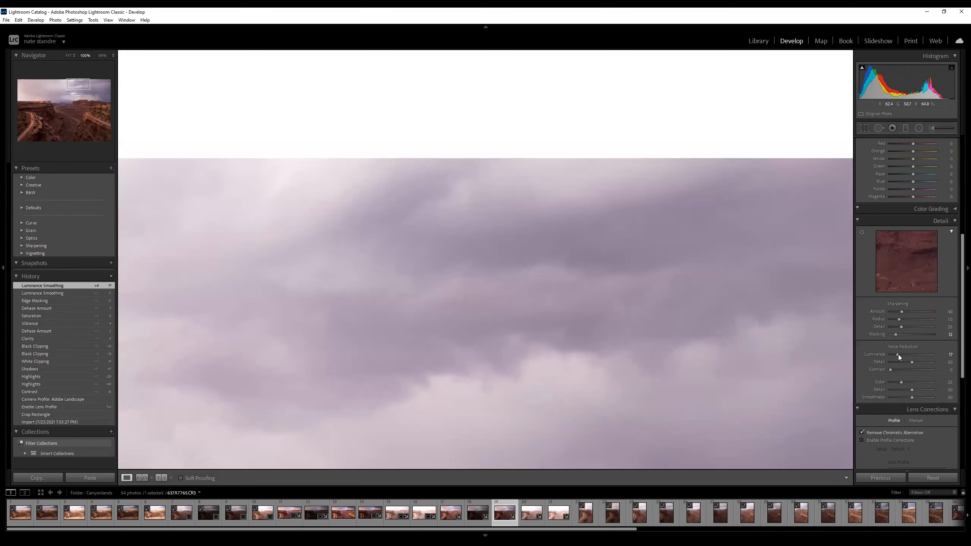
{"action": "left_click_drag", "start_coordinate": [900, 355], "coordinate": [902, 354]}
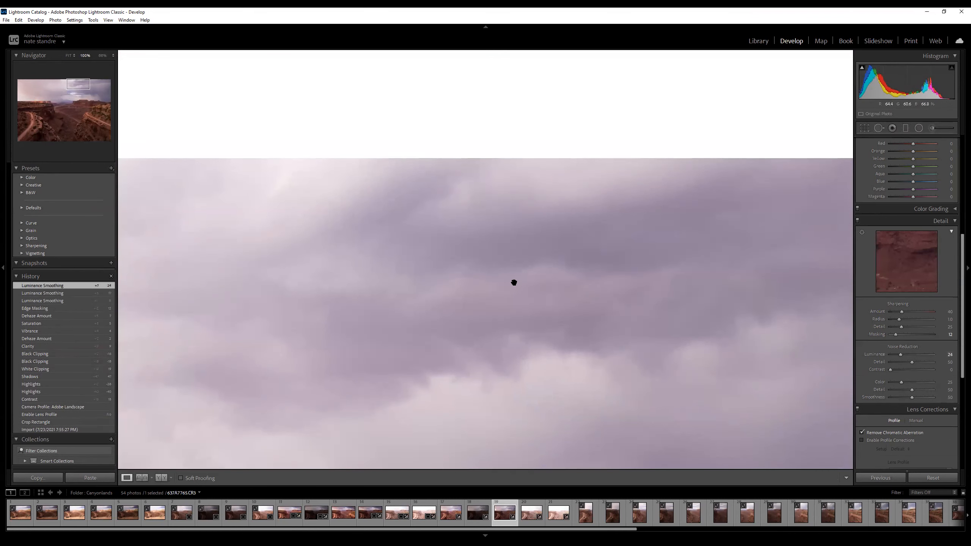
{"action": "left_click_drag", "start_coordinate": [558, 270], "coordinate": [436, 284]}
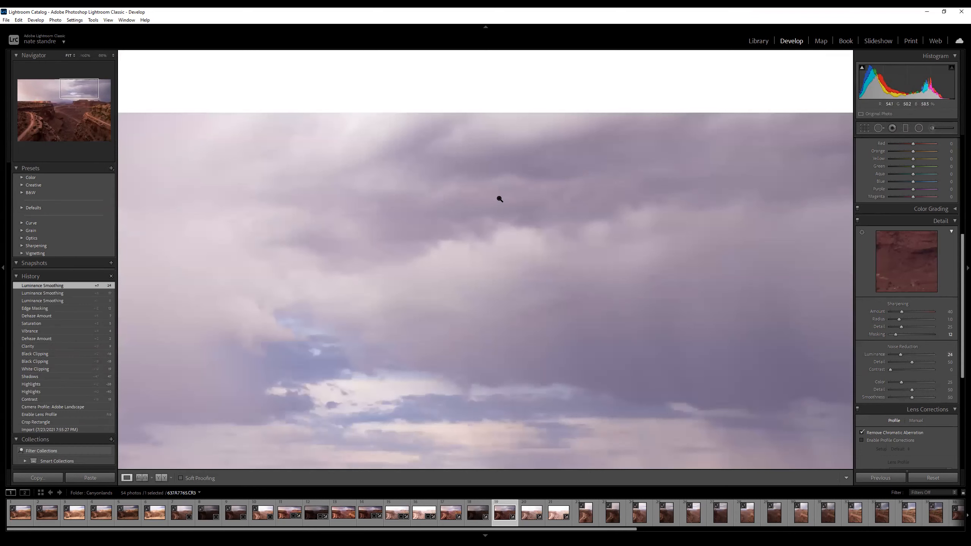
{"action": "left_click", "coordinate": [513, 172]}
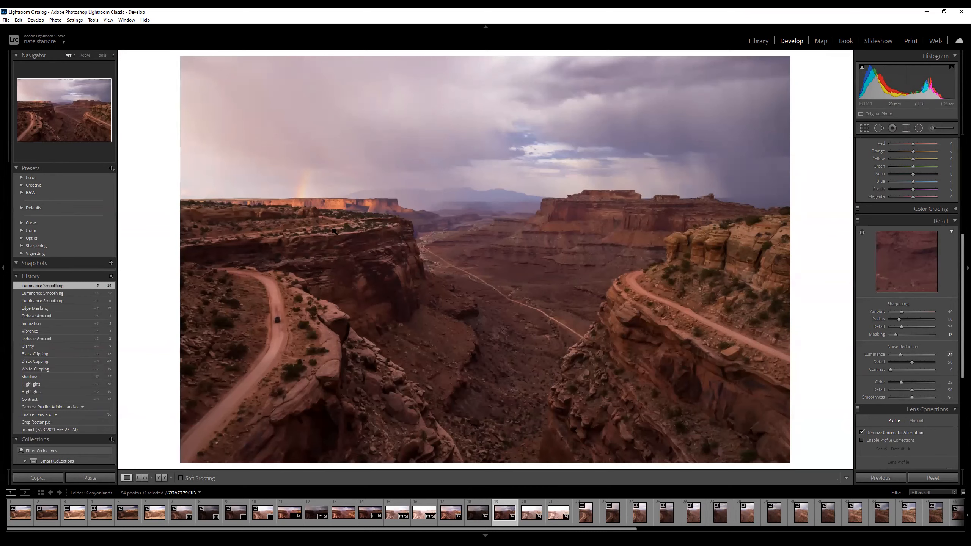
- On the brighter exposure 637A7763.CR3, remove the vehicle from the dirt road with a size 54 Heal spot
{"action": "key", "text": "Left"}
{"action": "key", "text": "Left"}
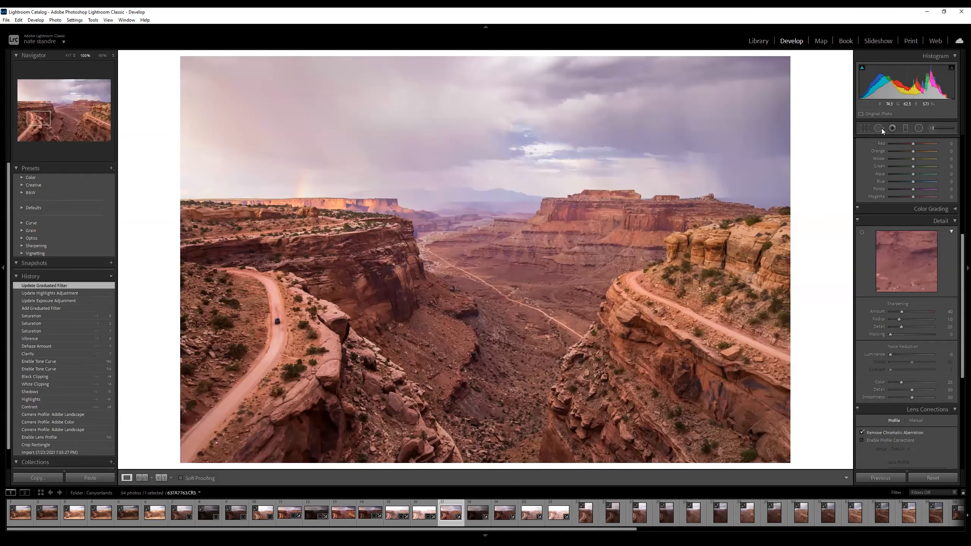
{"action": "key", "text": "z"}
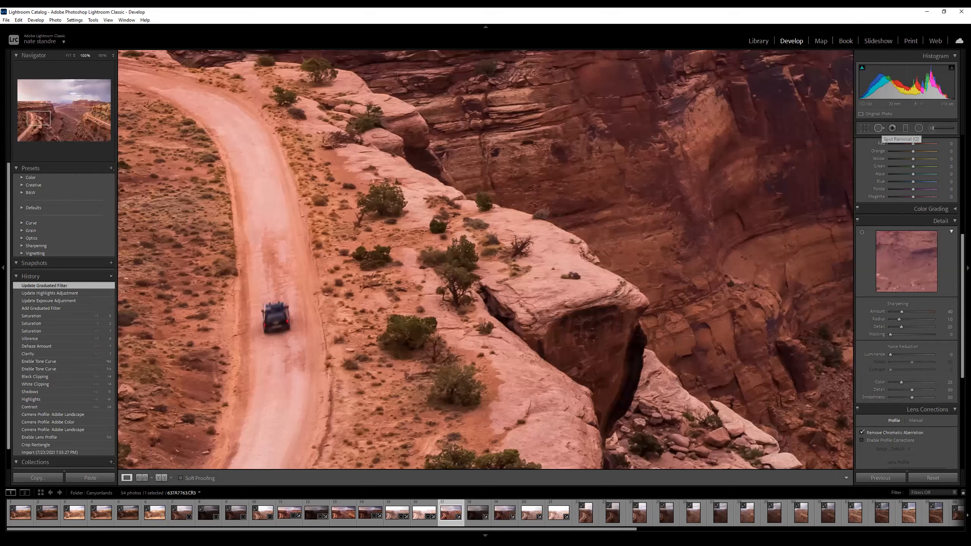
{"action": "key", "text": "q"}
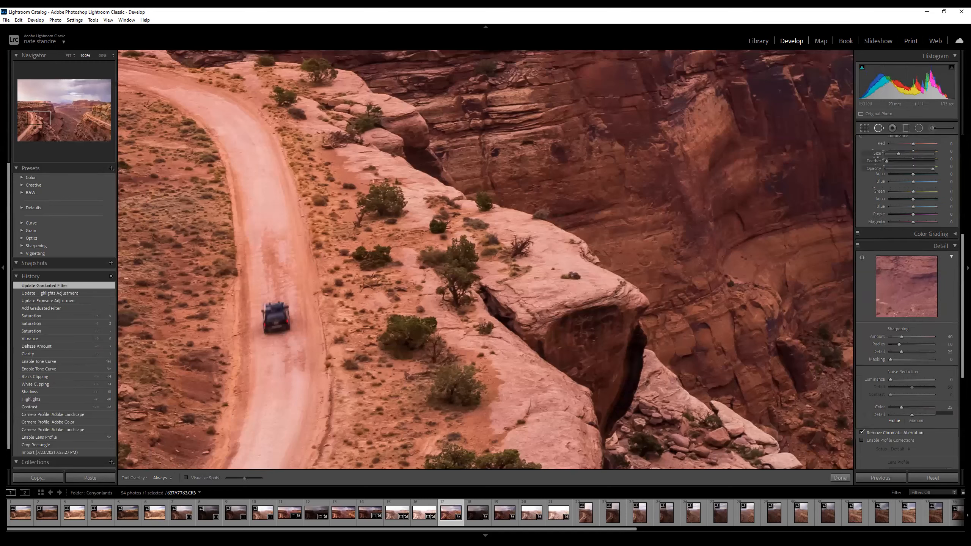
{"action": "left_click", "coordinate": [274, 316]}
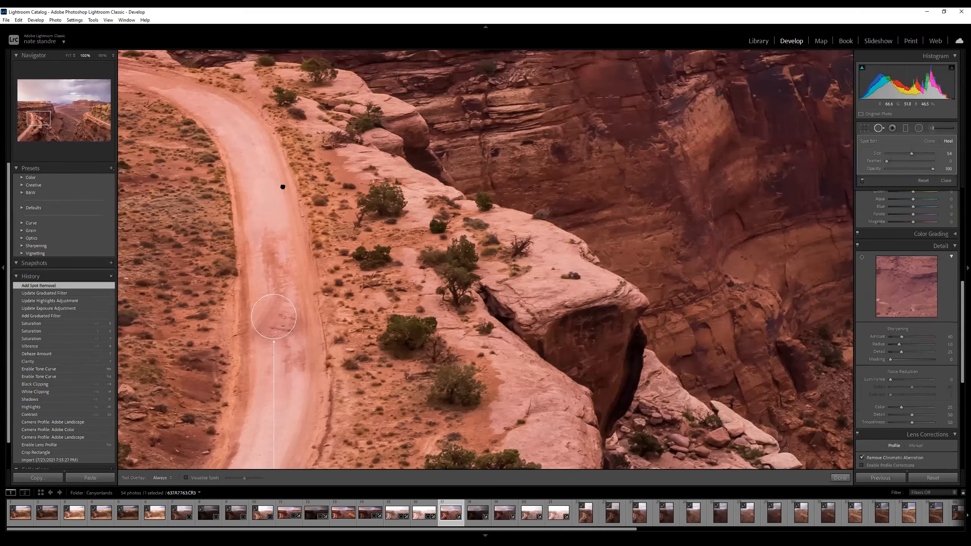
- Move the heal spot's source to the road surface just above the removed vehicle and check the repaired road
{"action": "scroll", "coordinate": [284, 186], "scroll_direction": "down", "scroll_amount": 2}
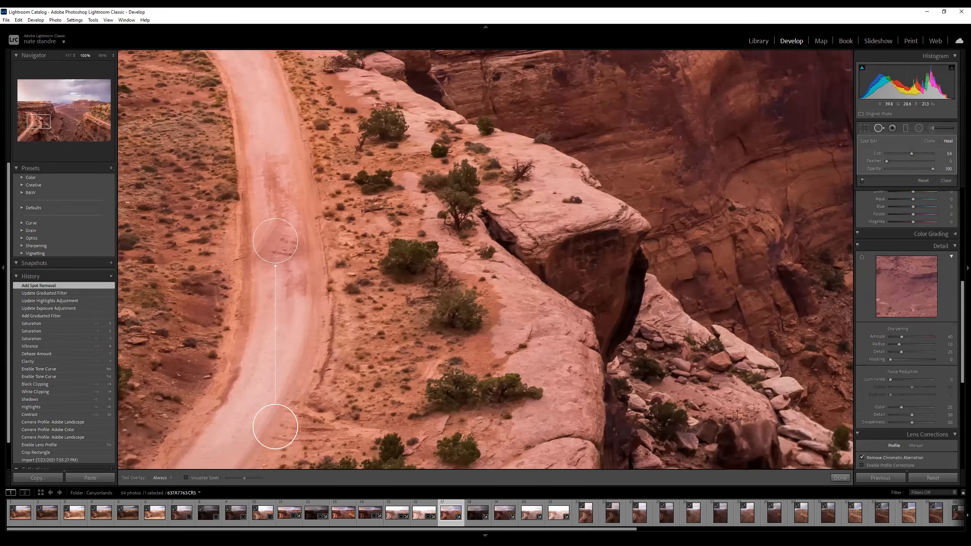
{"action": "scroll", "coordinate": [280, 92], "scroll_direction": "down", "scroll_amount": 1}
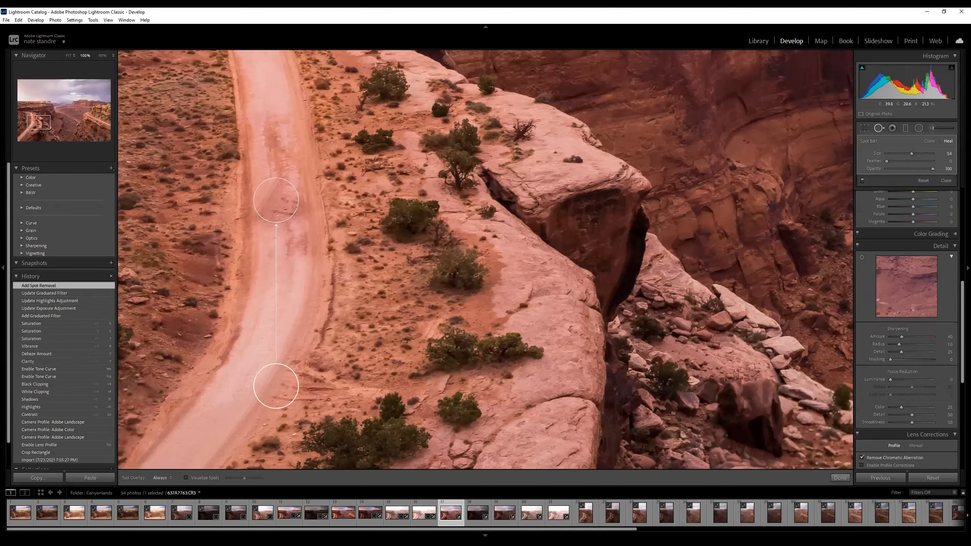
{"action": "left_click_drag", "start_coordinate": [276, 386], "coordinate": [280, 77]}
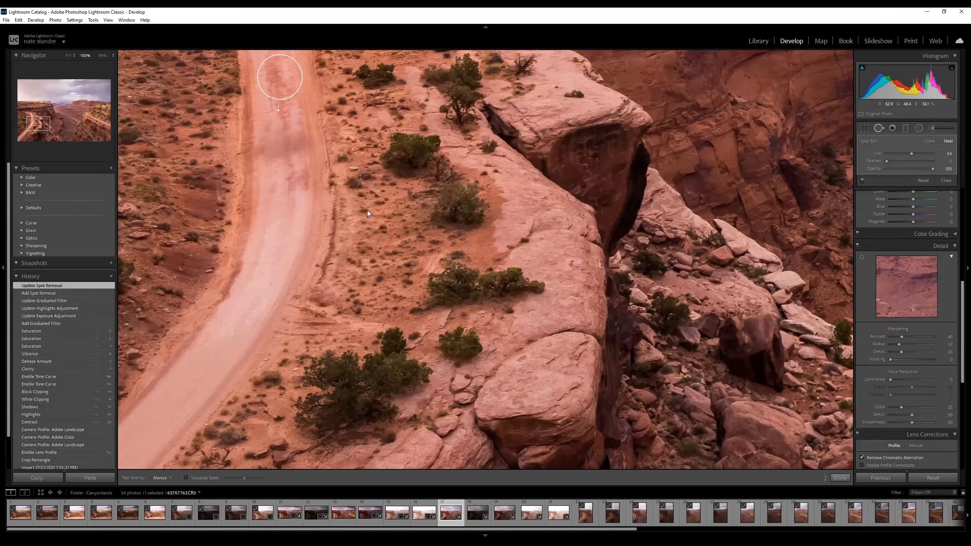
{"action": "key", "text": "q"}
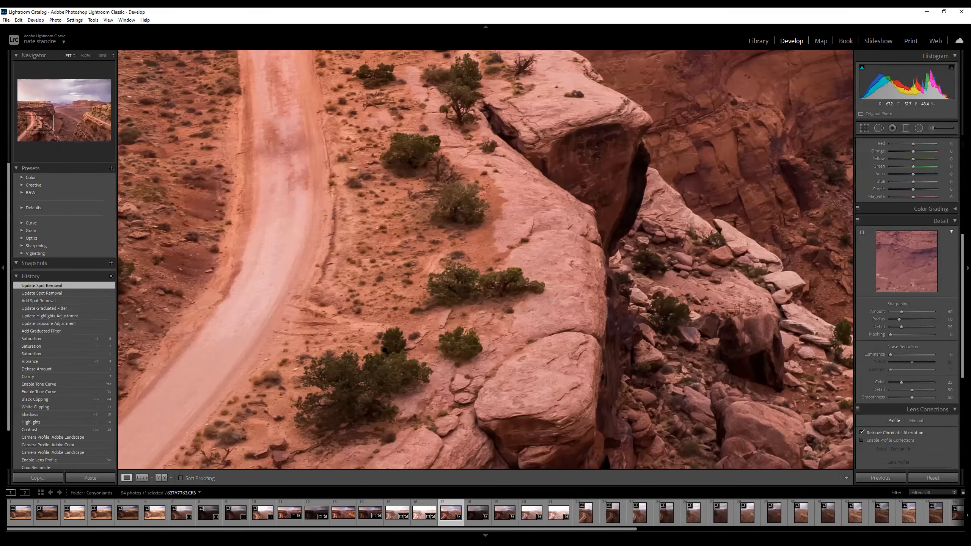
{"action": "left_click", "coordinate": [284, 320]}
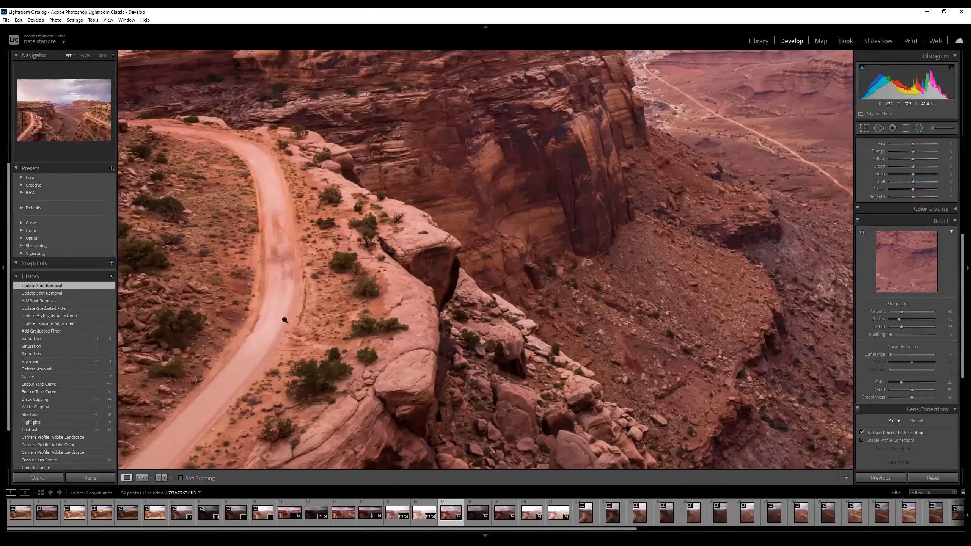
{"action": "left_click", "coordinate": [272, 325]}
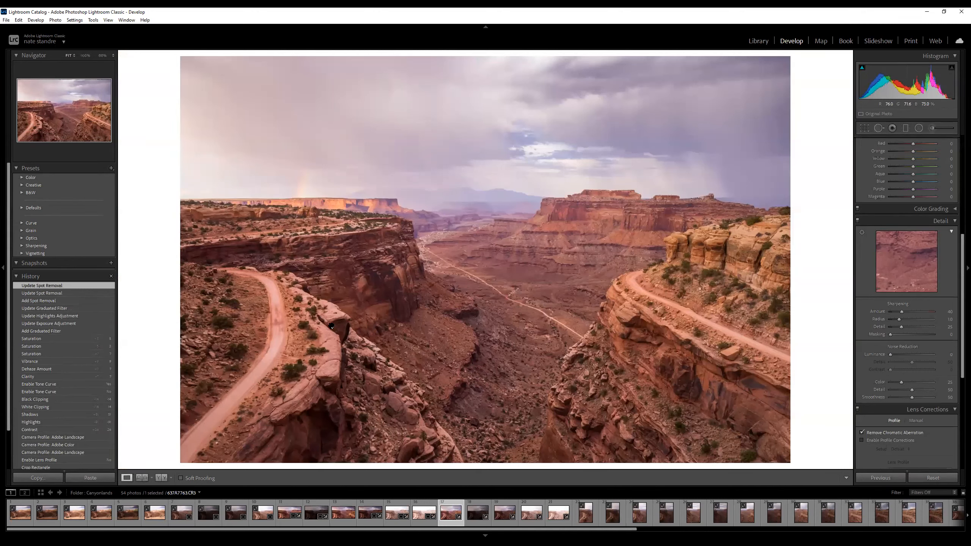
- Set the sharpening Amount to 54 on the brighter exposure, checking the rock and canyon detail up close
{"action": "key", "text": "z"}
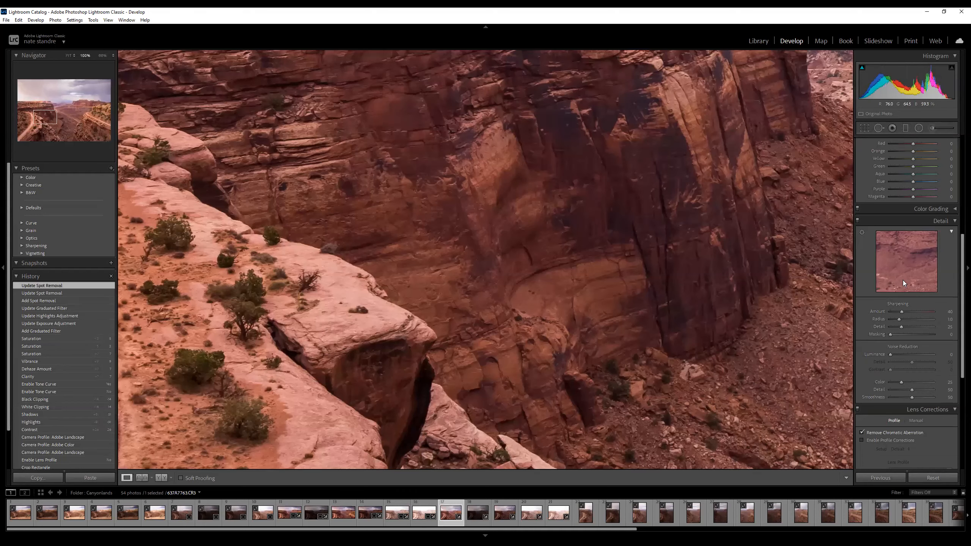
{"action": "scroll", "coordinate": [903, 282], "scroll_direction": "down", "scroll_amount": 1}
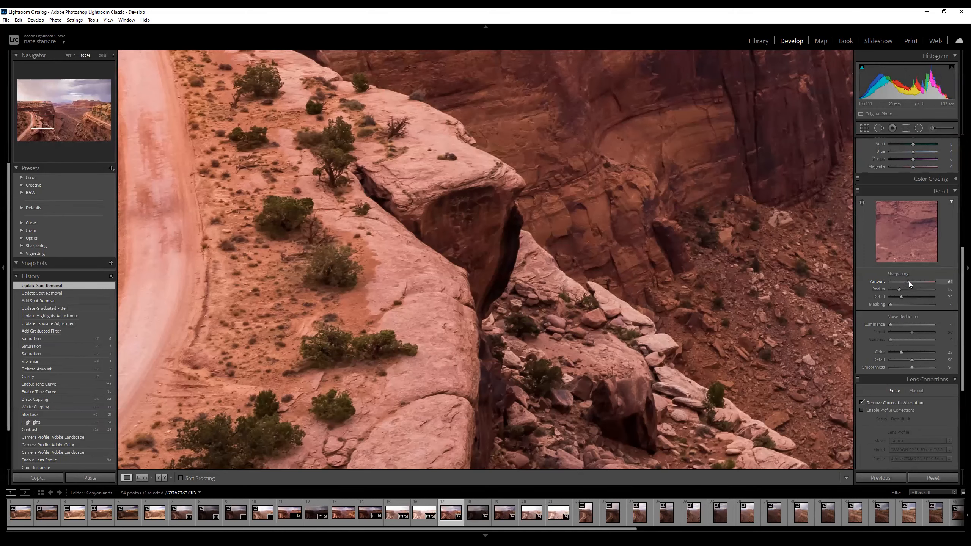
{"action": "left_click_drag", "start_coordinate": [908, 282], "coordinate": [909, 281]}
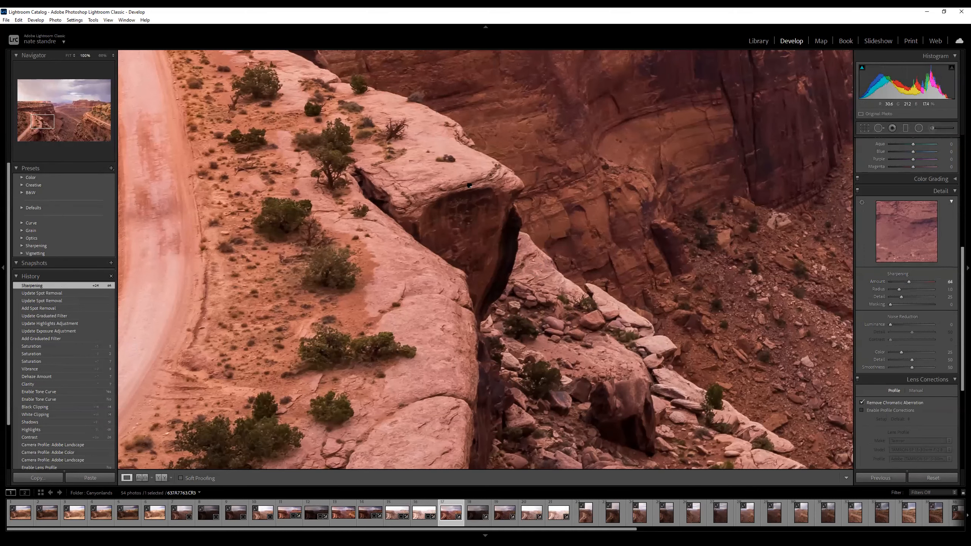
{"action": "left_click_drag", "start_coordinate": [442, 300], "coordinate": [421, 315]}
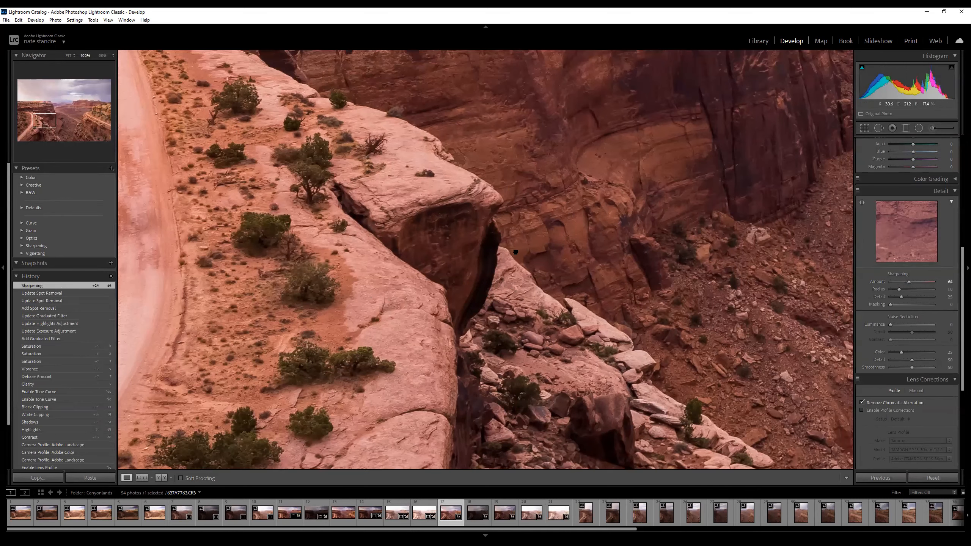
{"action": "left_click_drag", "start_coordinate": [648, 321], "coordinate": [608, 347]}
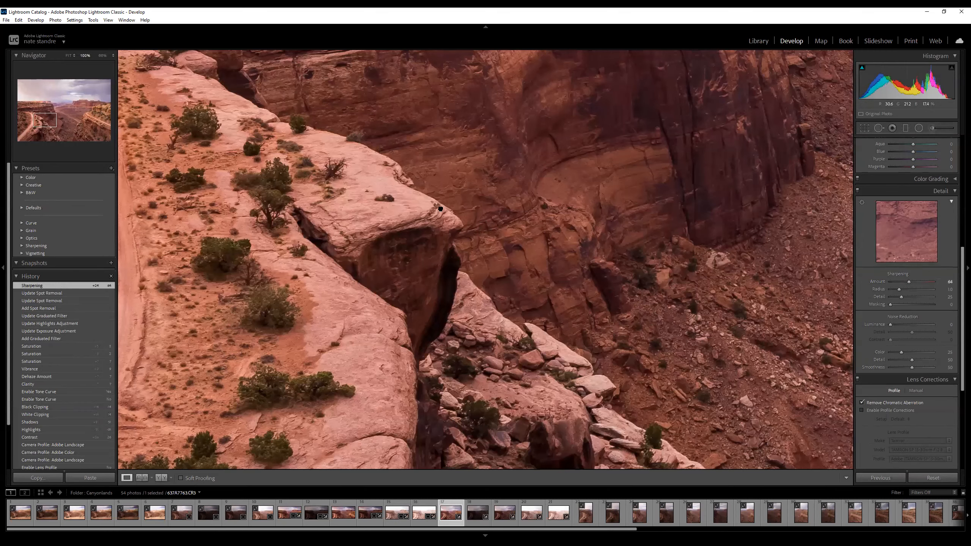
{"action": "scroll", "coordinate": [451, 244], "scroll_direction": "down", "scroll_amount": 5}
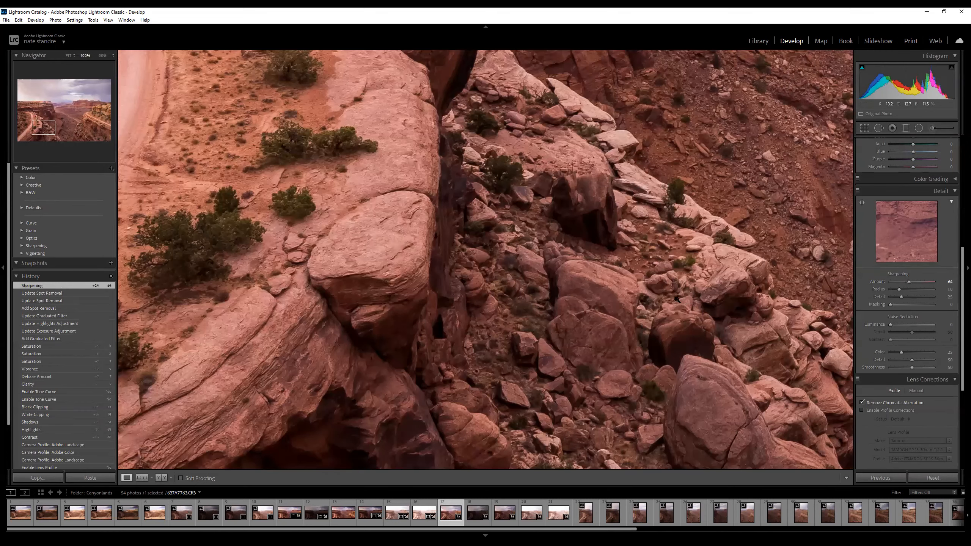
{"action": "left_click_drag", "start_coordinate": [677, 300], "coordinate": [405, 154]}
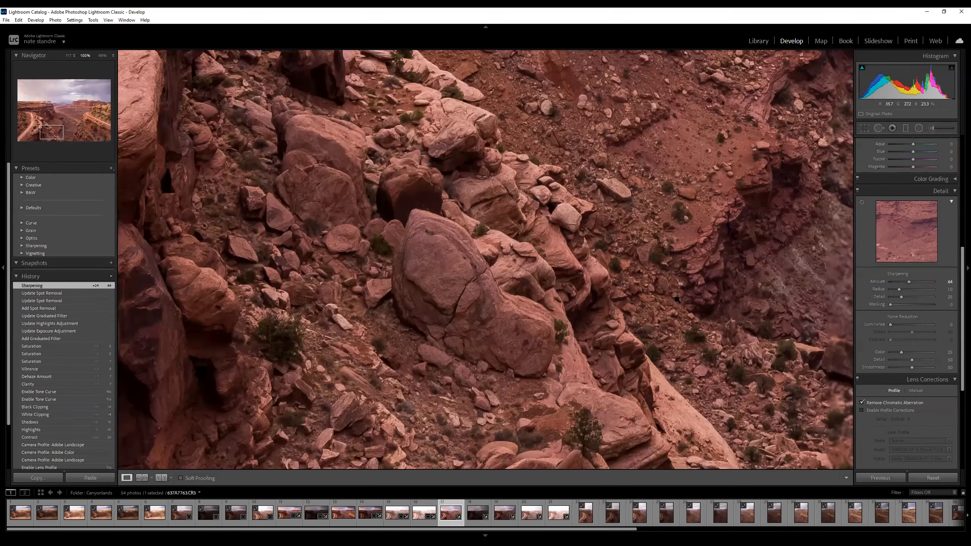
{"action": "key", "text": "z"}
{"action": "left_click_drag", "start_coordinate": [908, 282], "coordinate": [907, 283]}
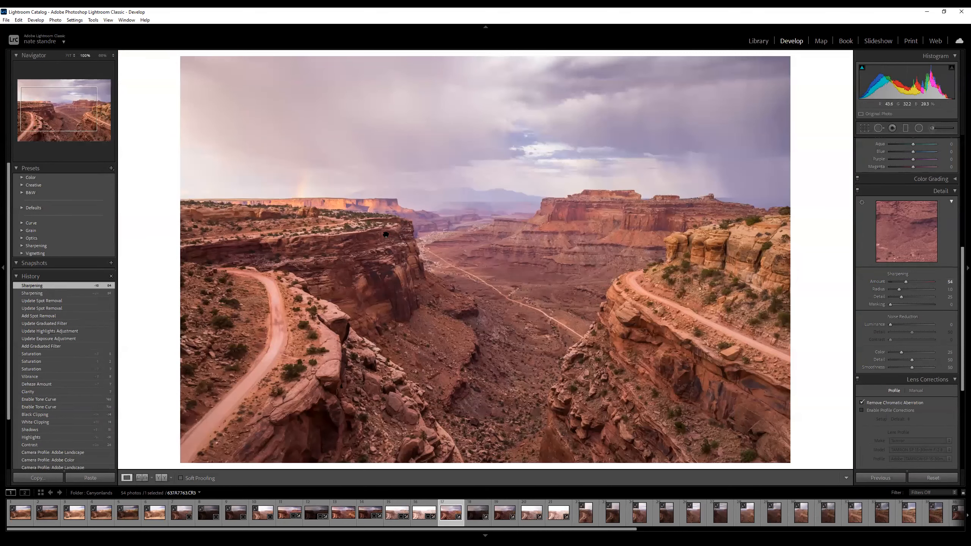
{"action": "left_click", "coordinate": [399, 258]}
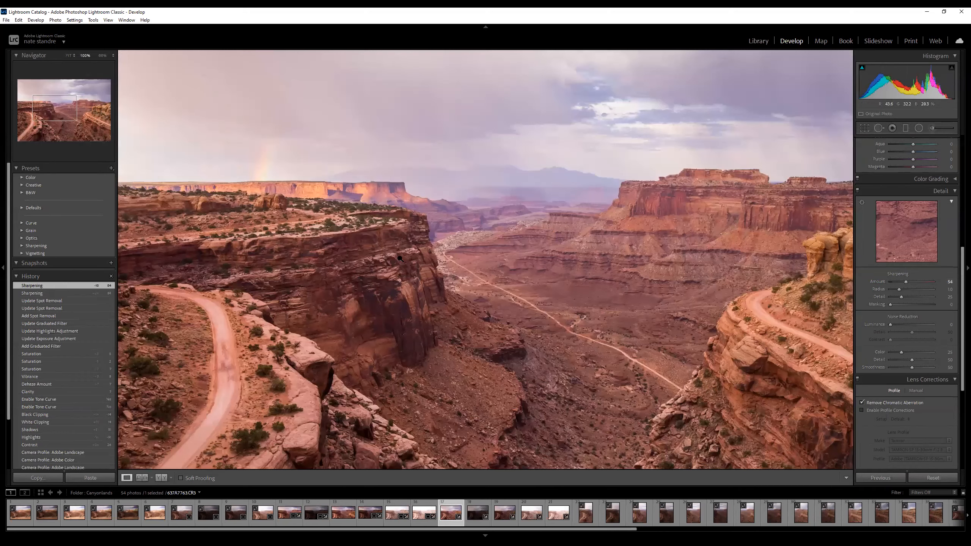
{"action": "key", "text": "ctrl+equal"}
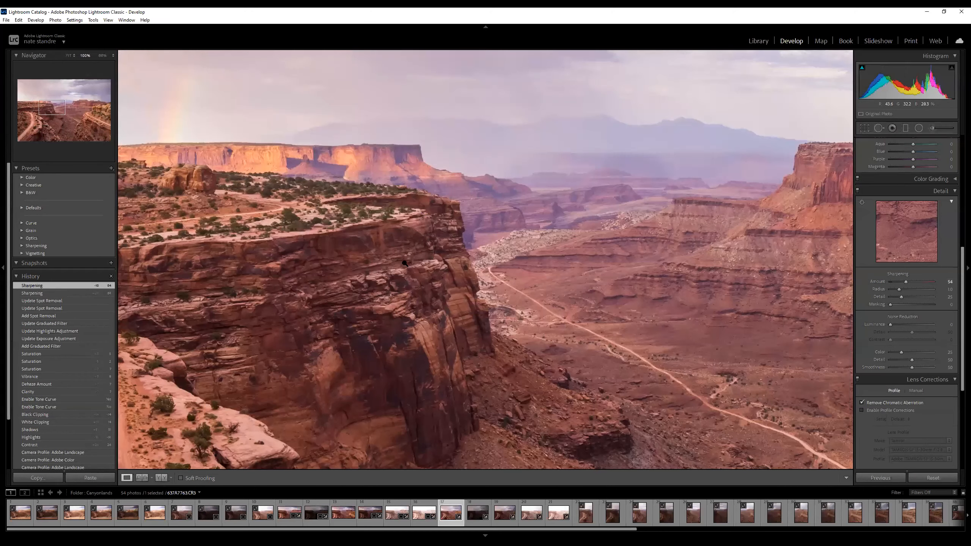
{"action": "left_click", "coordinate": [405, 263]}
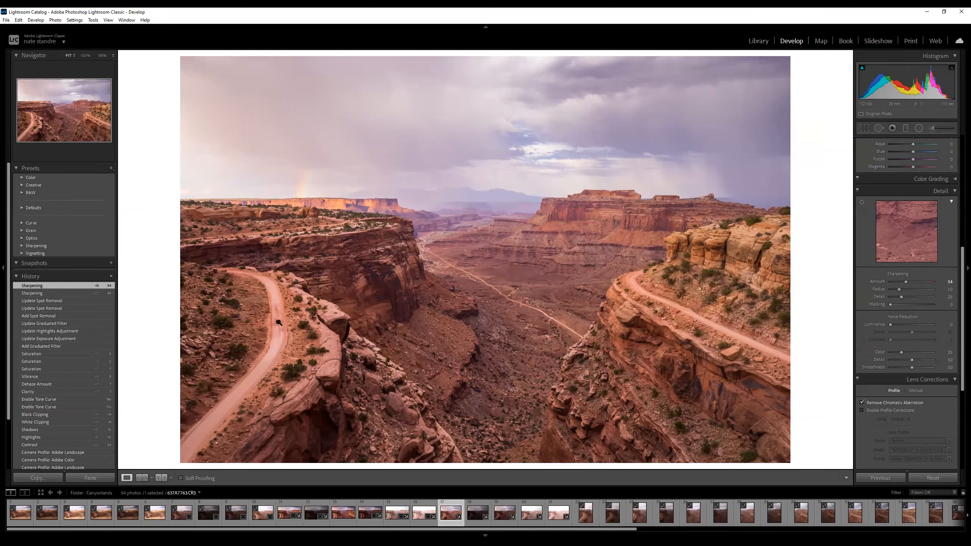
- Select both edited exposures, 637A7765.CR3 and 637A7763.CR3, and open them as smart objects in Photoshop
{"action": "key", "text": "Right"}
{"action": "key", "text": "Right"}
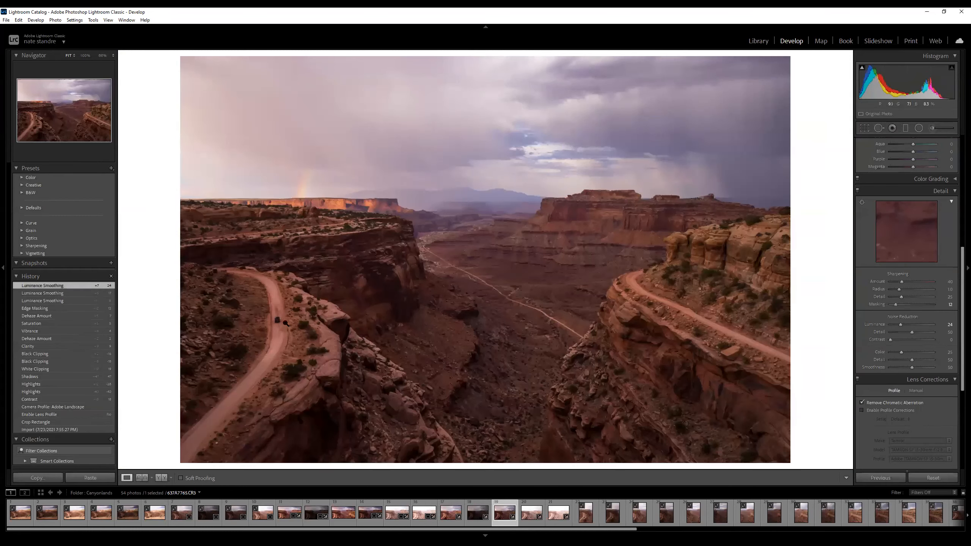
{"action": "key", "text": "z"}
{"action": "key", "text": "z"}
{"action": "left_click", "coordinate": [452, 525], "text": "ctrl"}
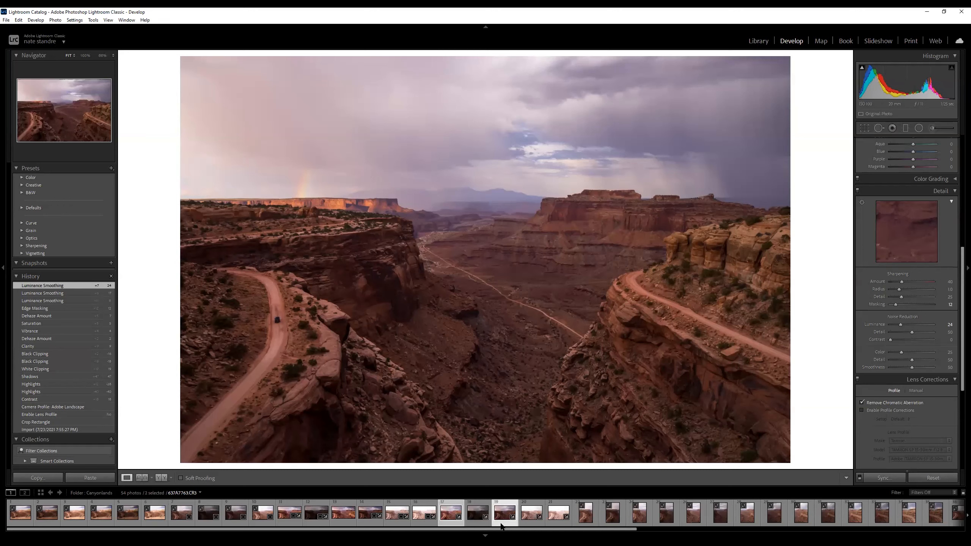
{"action": "right_click", "coordinate": [547, 355]}
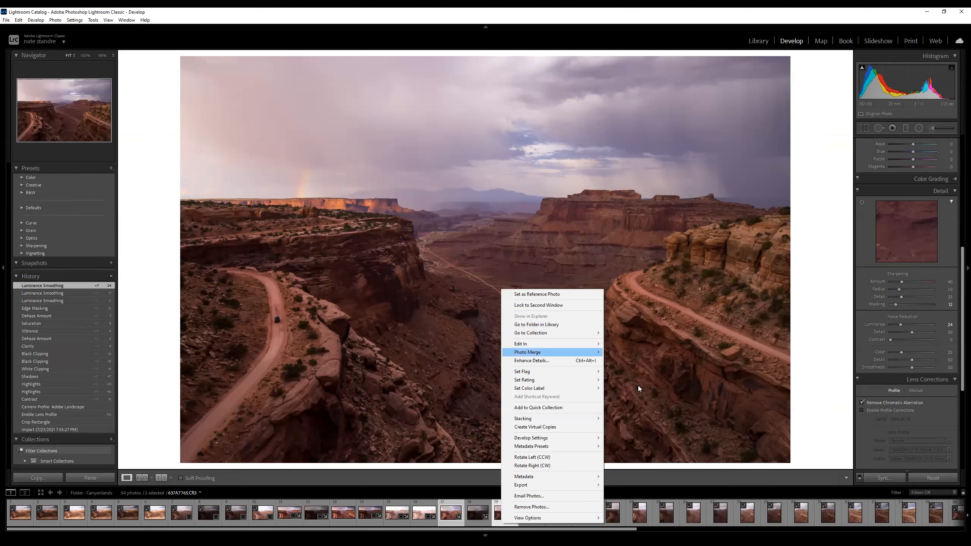
{"action": "key", "text": "Up"}
{"action": "key", "text": "Right"}
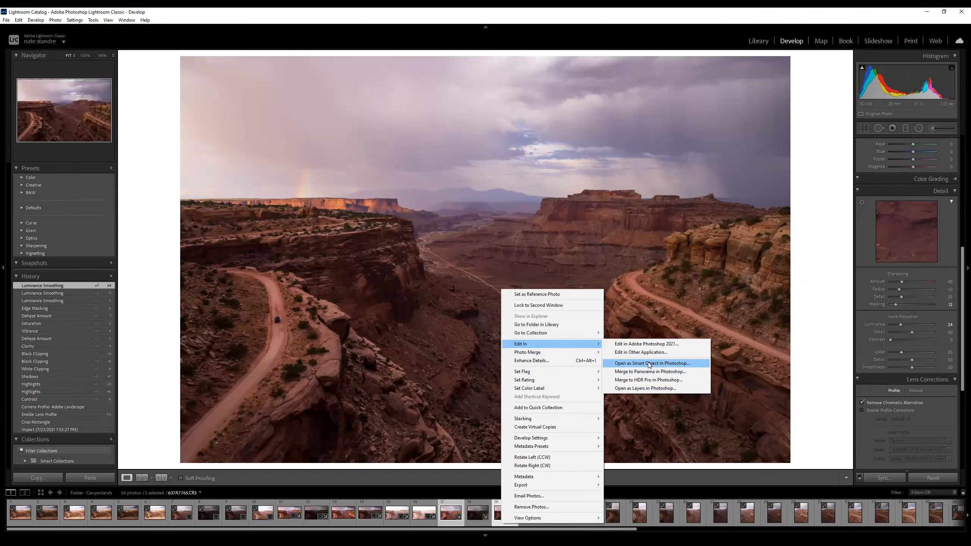
{"action": "left_click", "coordinate": [669, 390]}
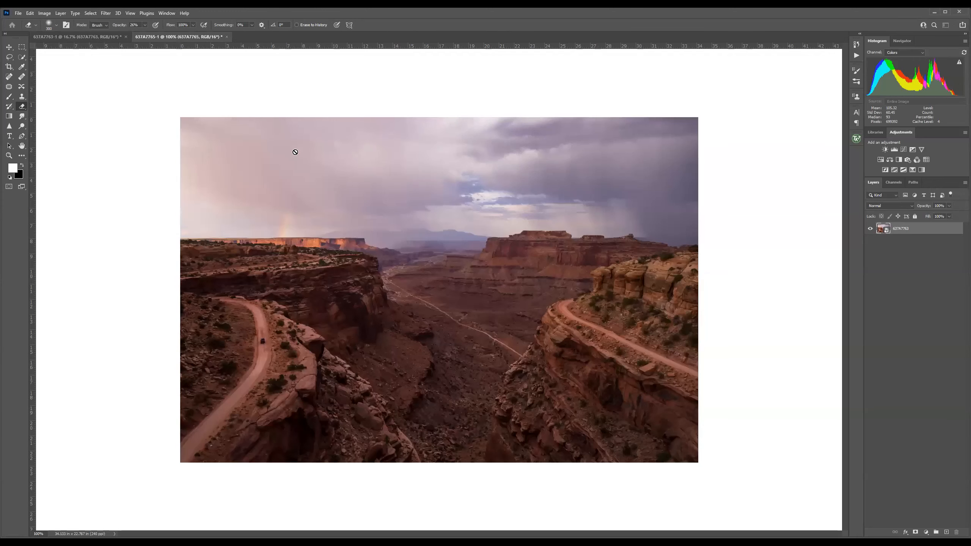
- Try the Default canvas surround colour around the image and restore the Custom colour
{"action": "key", "text": "v"}
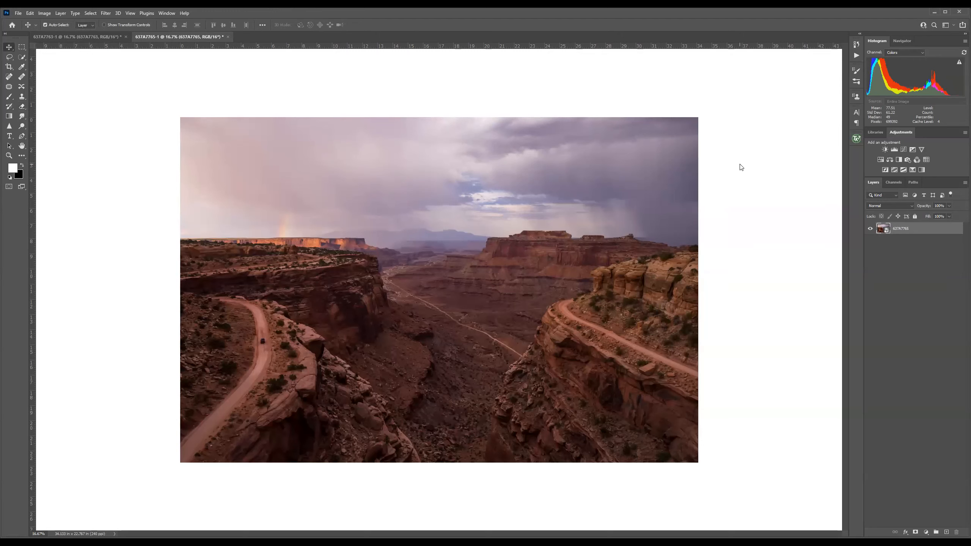
{"action": "right_click", "coordinate": [749, 173]}
{"action": "left_click", "coordinate": [759, 169]}
{"action": "right_click", "coordinate": [740, 222]}
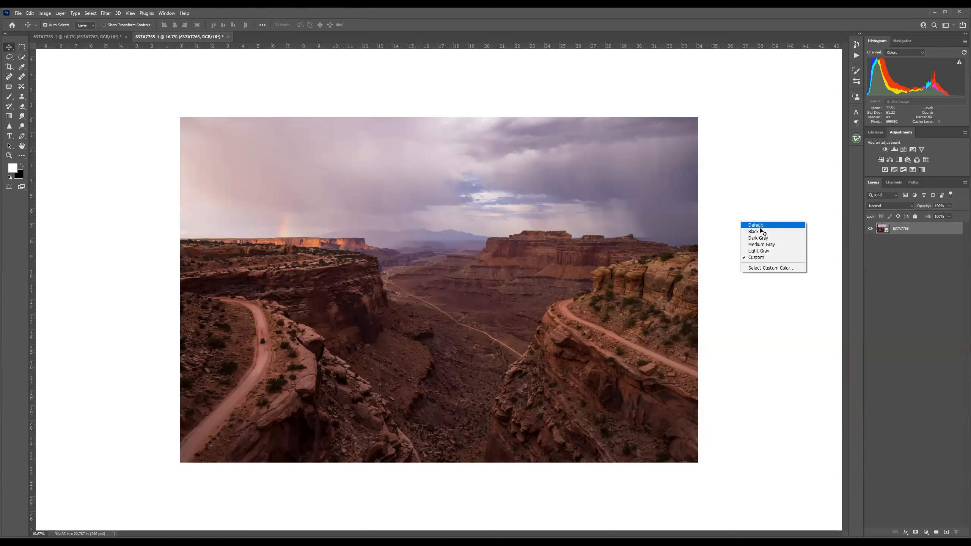
{"action": "left_click", "coordinate": [761, 227]}
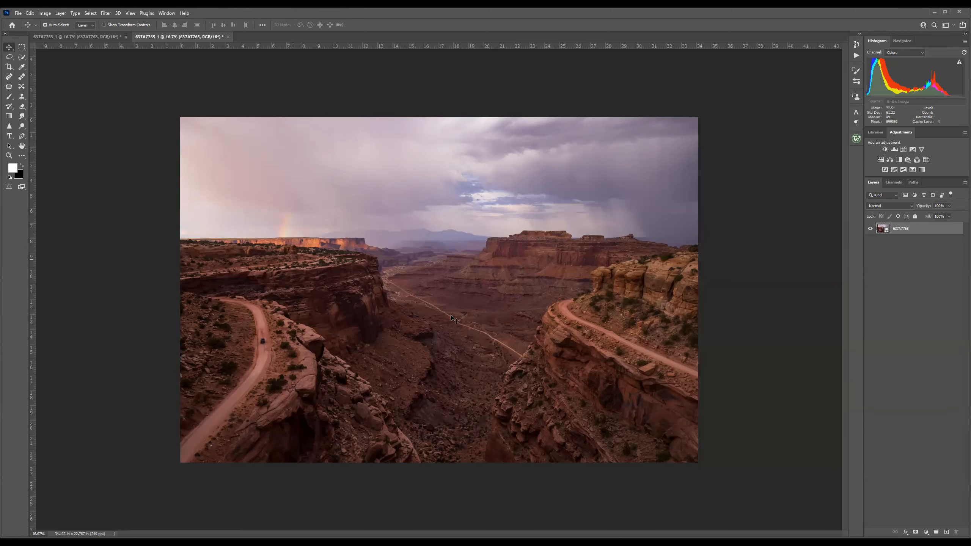
{"action": "right_click", "coordinate": [780, 240]}
{"action": "left_click", "coordinate": [804, 277]}
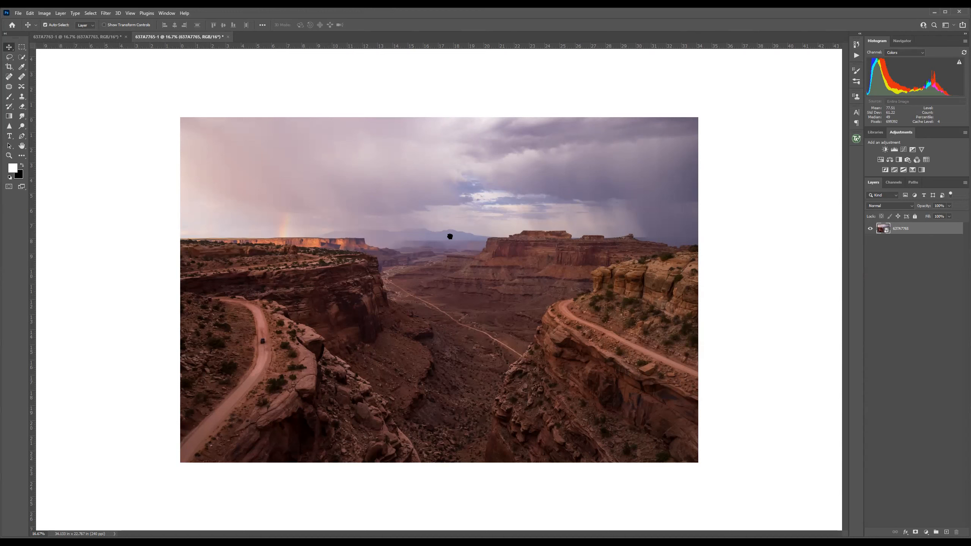
- Copy the darker exposure 637A7765 into the 637A7763-1 document as the upper layer and compare it with the brighter exposure
{"action": "left_click_drag", "start_coordinate": [451, 237], "coordinate": [451, 237]}
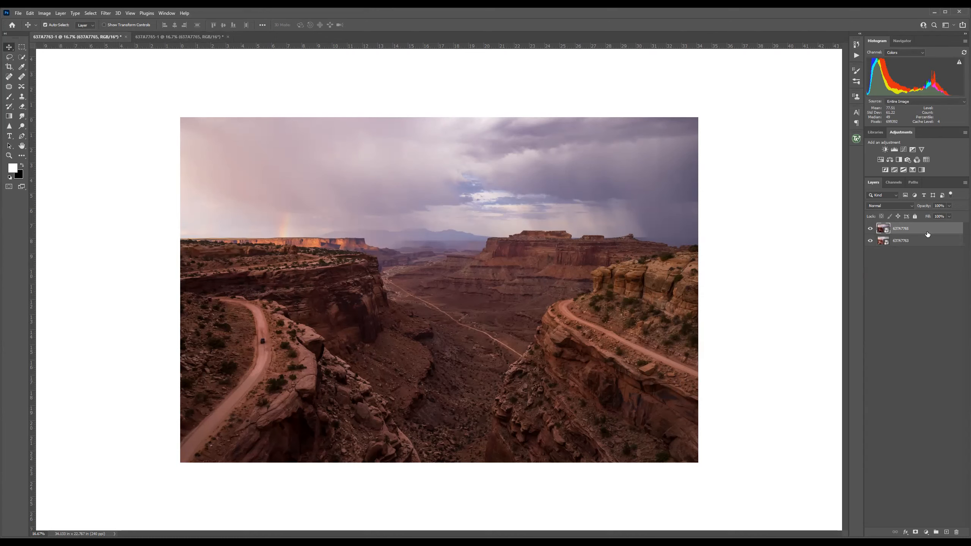
{"action": "left_click", "coordinate": [871, 230]}
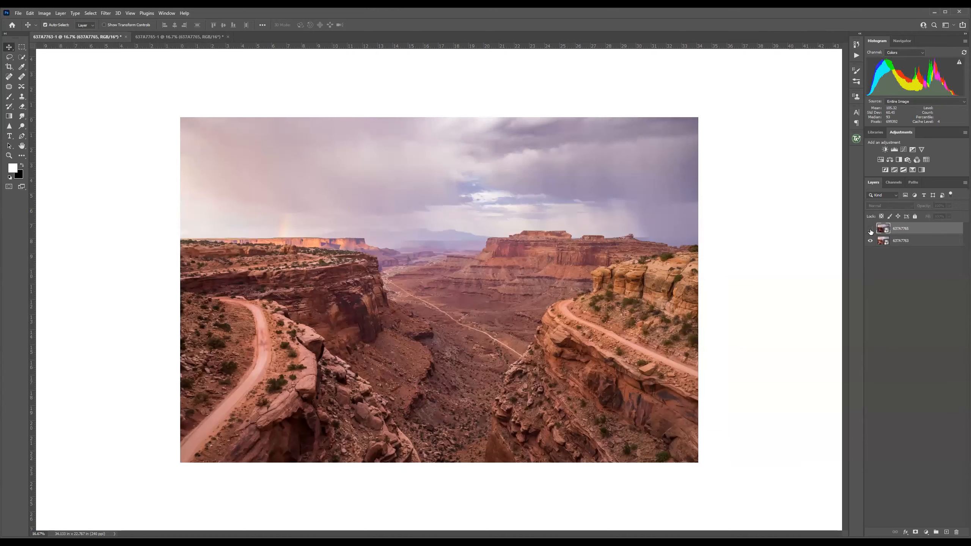
{"action": "left_click", "coordinate": [871, 231]}
{"action": "left_click", "coordinate": [871, 230]}
{"action": "left_click", "coordinate": [870, 229]}
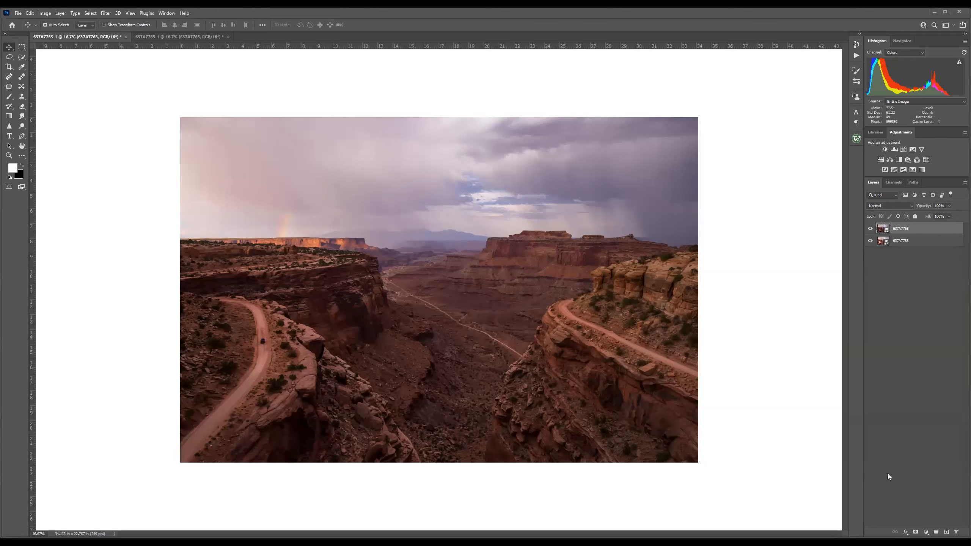
- Add a layer mask to the 637A7765 layer and invert it to black
{"action": "left_click", "coordinate": [915, 532]}
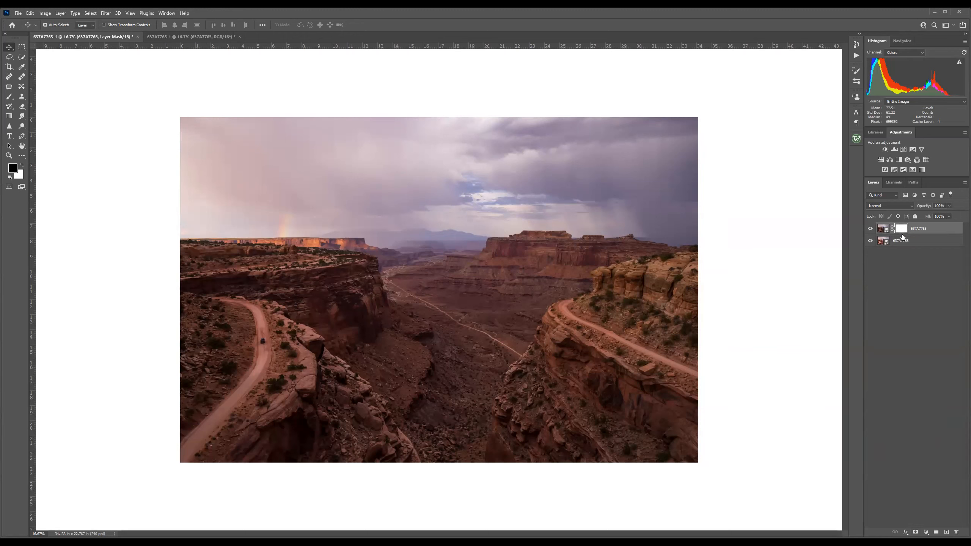
{"action": "left_click", "coordinate": [883, 229]}
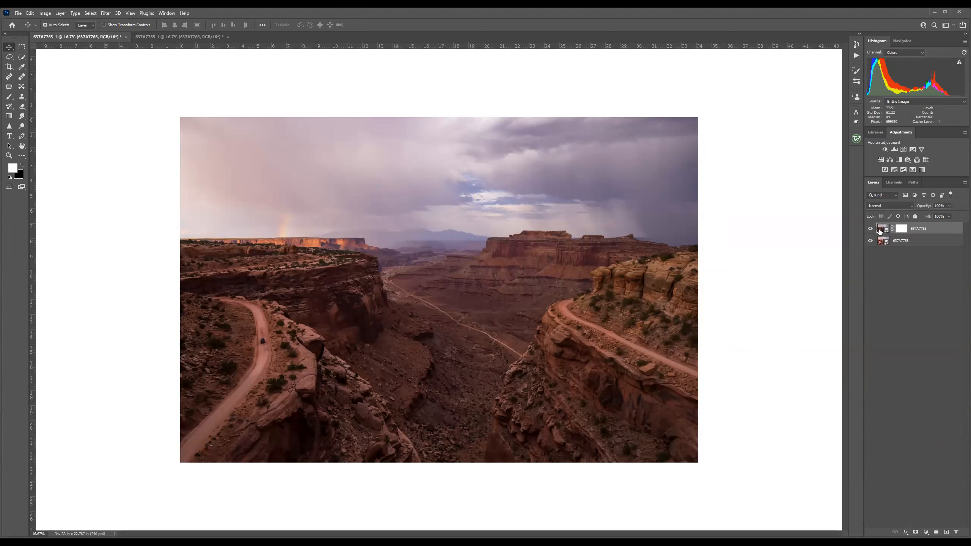
{"action": "left_click", "coordinate": [900, 229]}
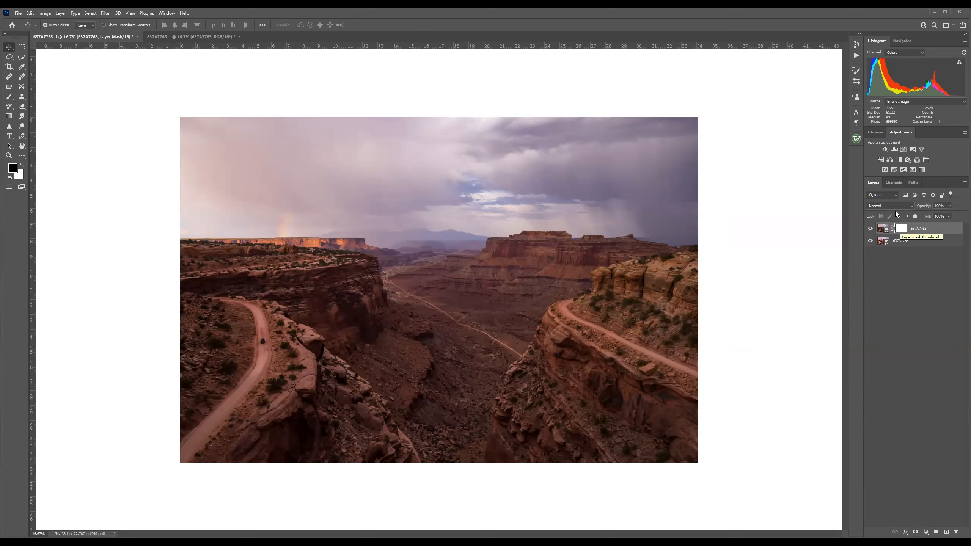
{"action": "key", "text": "ctrl+i"}
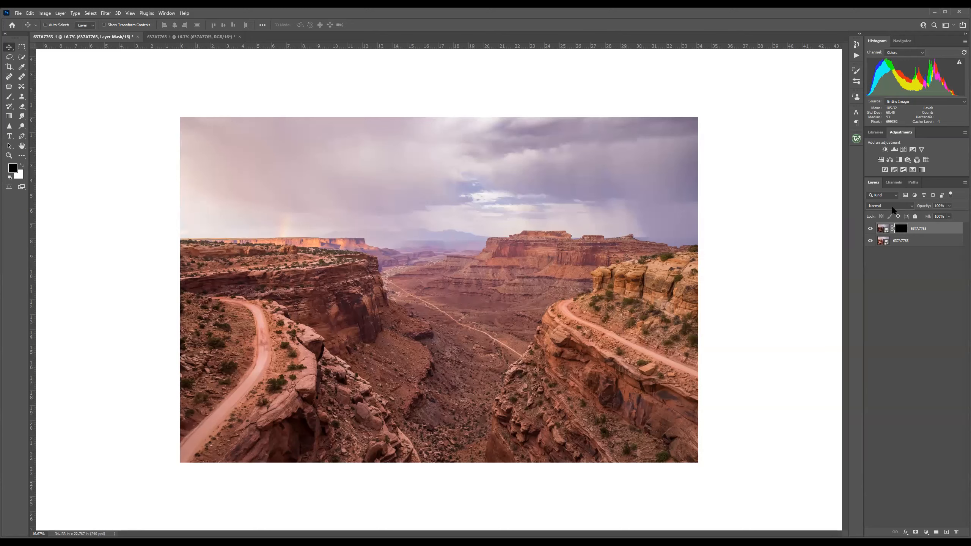
{"action": "key", "text": "ctrl+i"}
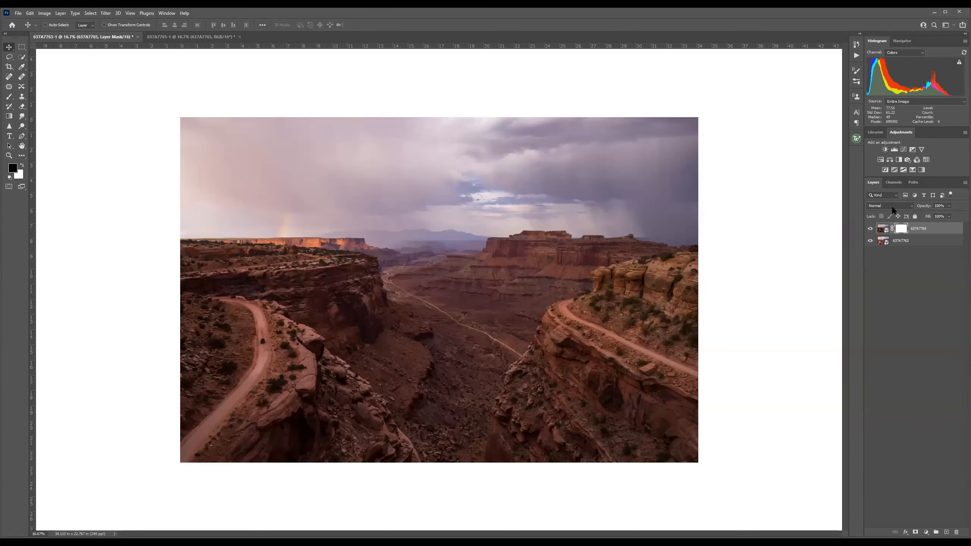
{"action": "key", "text": "ctrl+i"}
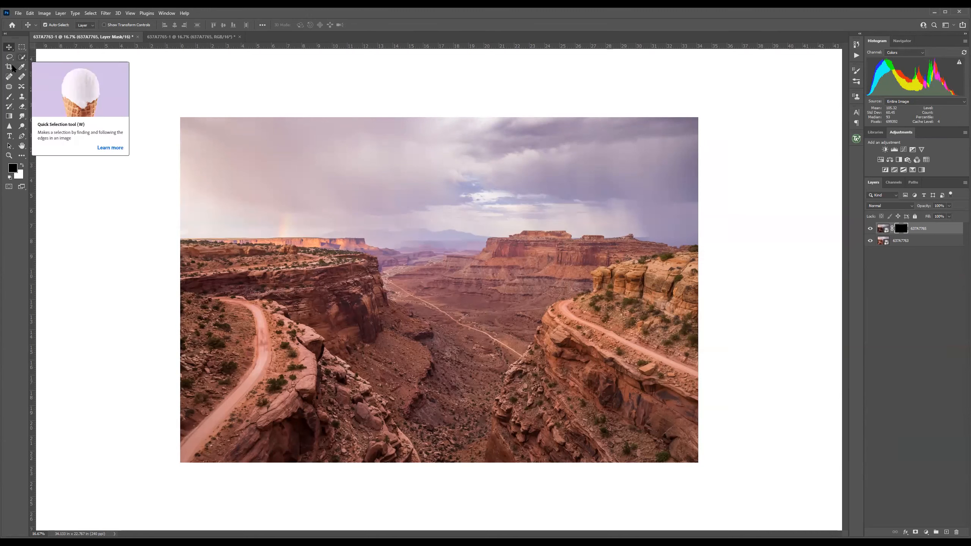
- Try selecting the sky with the Quick Selection tool, and clear the selection
{"action": "left_click", "coordinate": [22, 57]}
{"action": "left_click", "coordinate": [466, 163]}
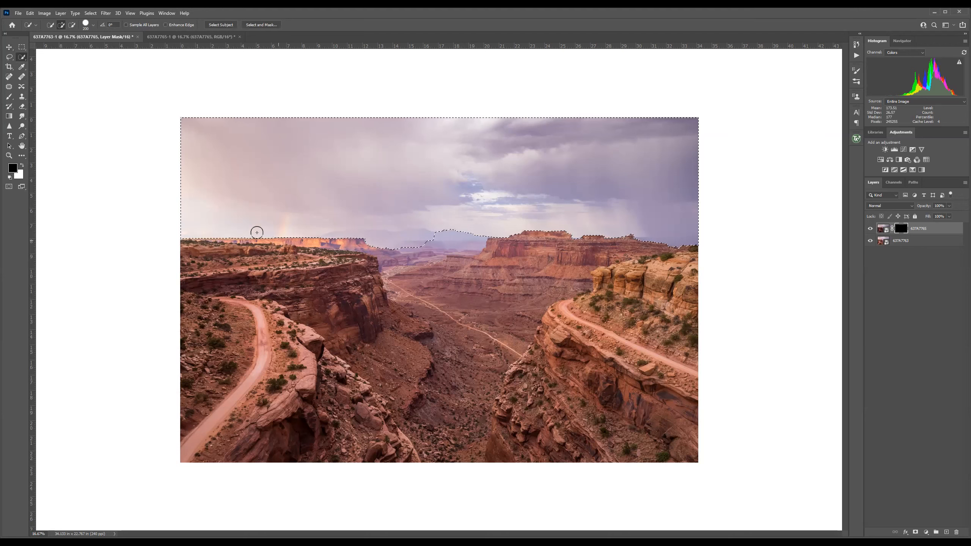
{"action": "key", "text": "ctrl+d"}
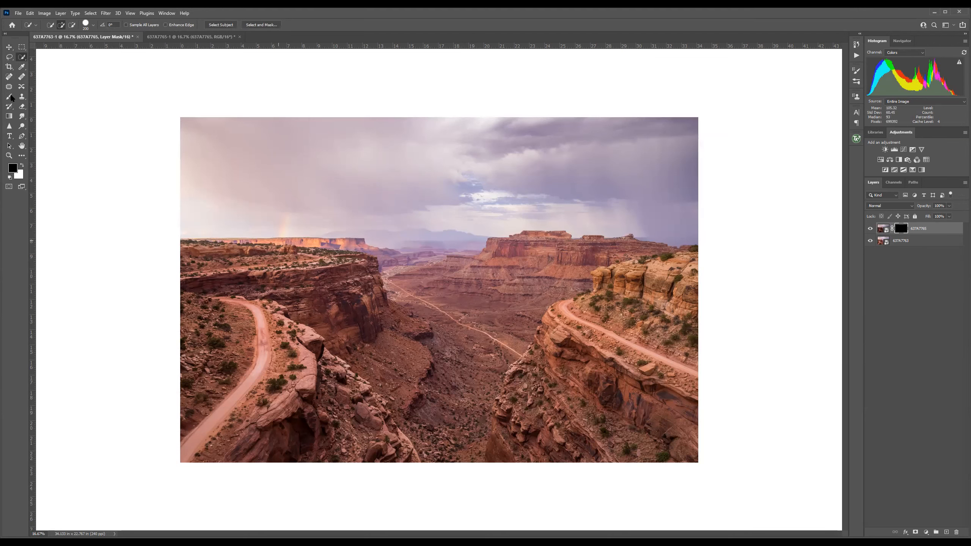
- Paint white over the sky on the 637A7765 layer mask with a size 1700 brush at 49% opacity
{"action": "key", "text": "b"}
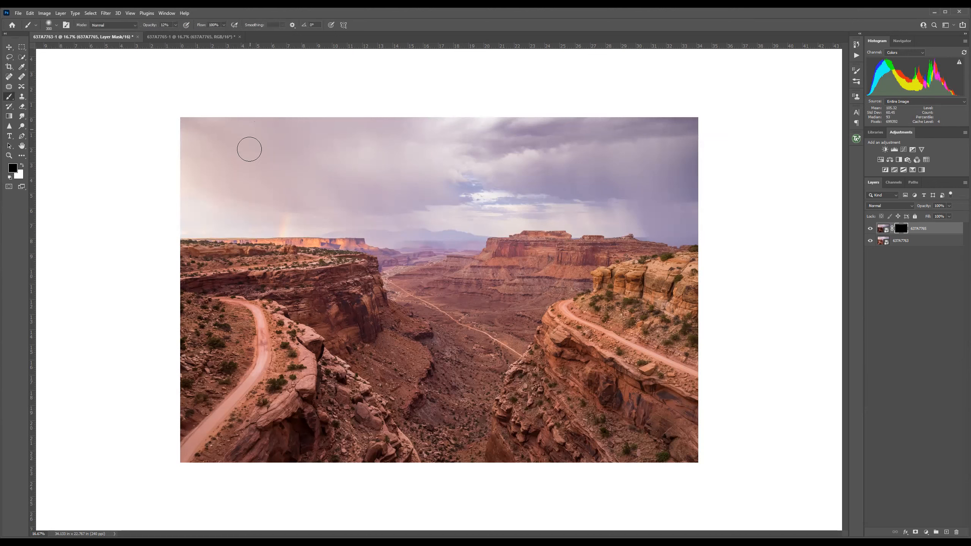
{"action": "key", "text": "bracketright"}
{"action": "key", "text": "bracketright"}
{"action": "key", "text": "bracketright"}
{"action": "key", "text": "bracketright"}
{"action": "key", "text": "bracketright"}
{"action": "key", "text": "bracketright"}
{"action": "key", "text": "bracketright"}
{"action": "key", "text": "bracketright"}
{"action": "key", "text": "bracketright"}
{"action": "key", "text": "bracketright"}
{"action": "key", "text": "bracketright"}
{"action": "key", "text": "bracketright"}
{"action": "key", "text": "bracketright"}
{"action": "key", "text": "bracketright"}
{"action": "left_click", "coordinate": [175, 25]}
{"action": "left_click_drag", "start_coordinate": [175, 34], "coordinate": [182, 33]}
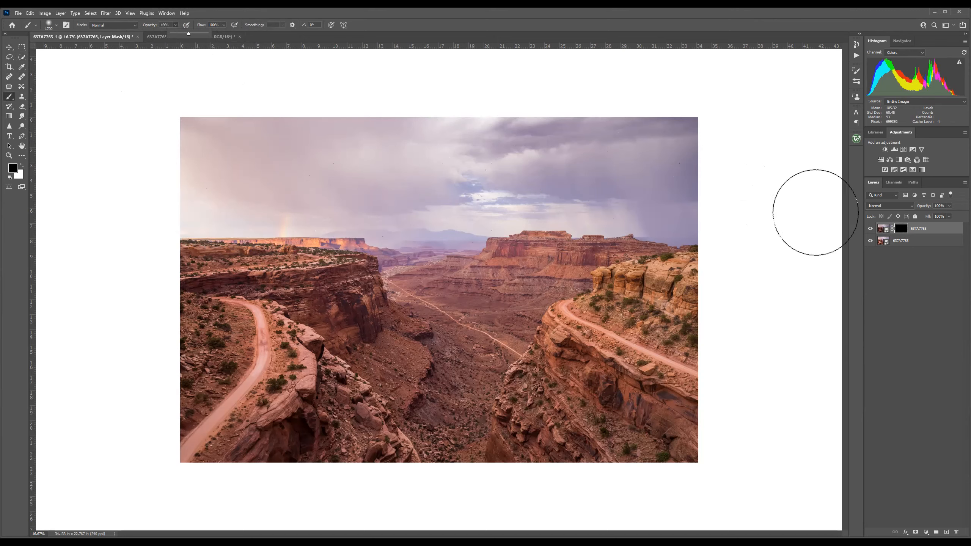
{"action": "key", "text": "x"}
{"action": "scroll", "coordinate": [440, 132], "scroll_direction": "up", "scroll_amount": 1}
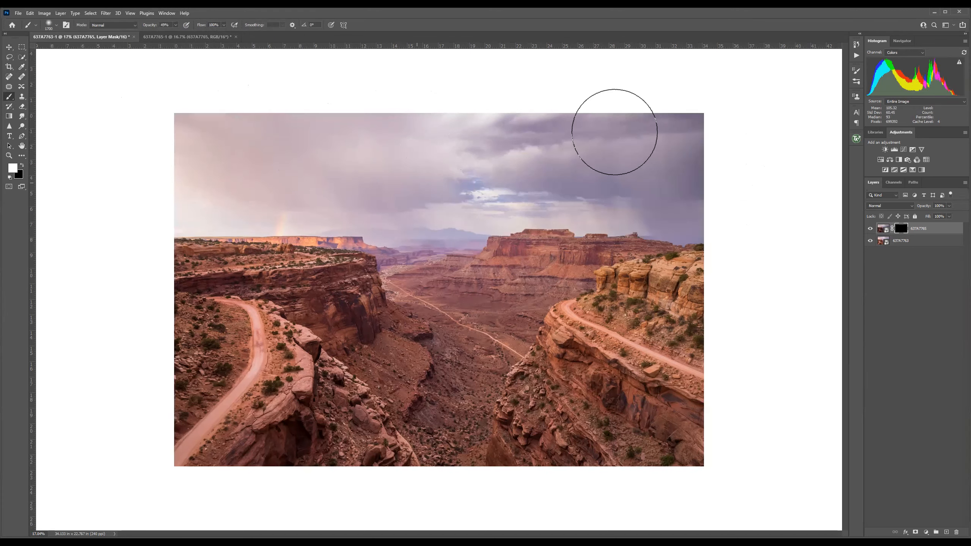
{"action": "left_click_drag", "start_coordinate": [496, 183], "coordinate": [152, 195]}
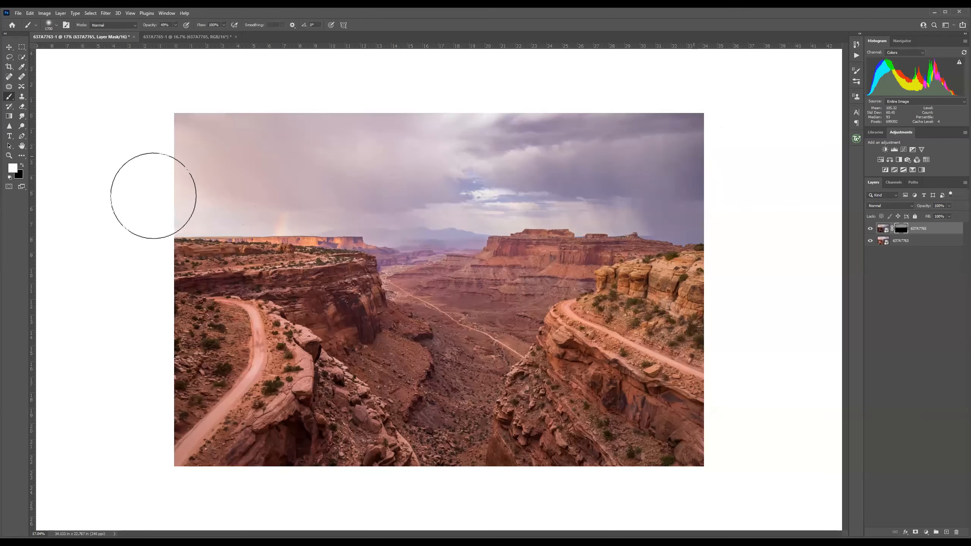
{"action": "left_click_drag", "start_coordinate": [556, 173], "coordinate": [737, 180]}
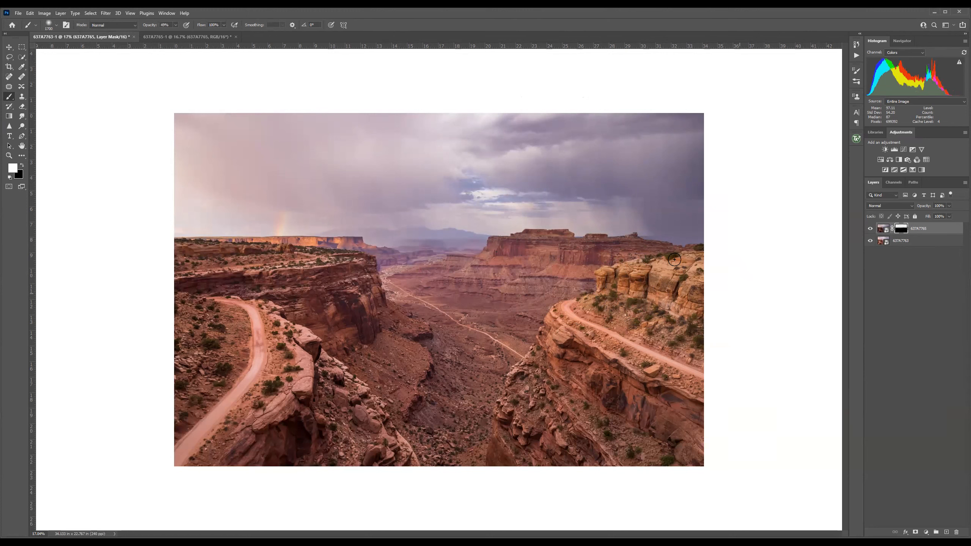
- Switch the mask brush to black and reduce its size to 500
{"action": "key", "text": "w"}
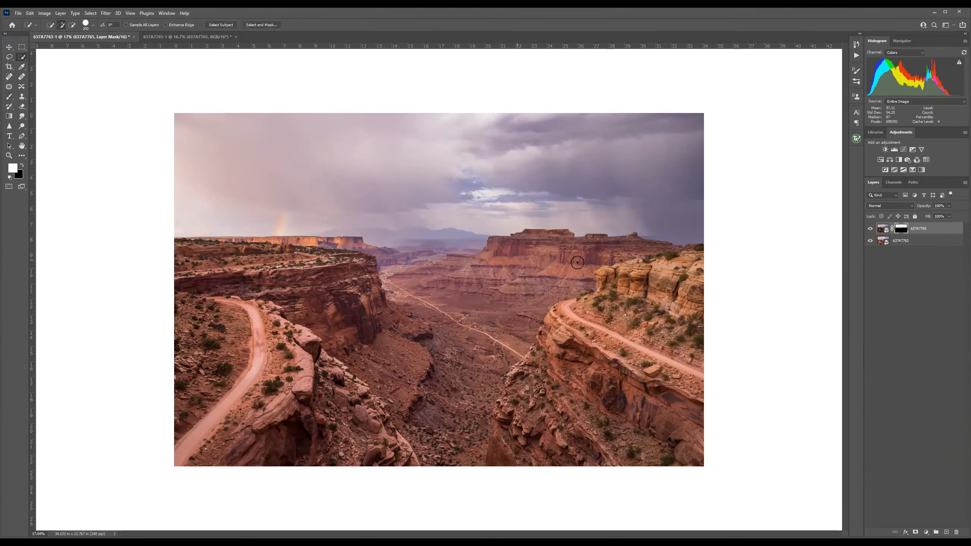
{"action": "left_click", "coordinate": [9, 96]}
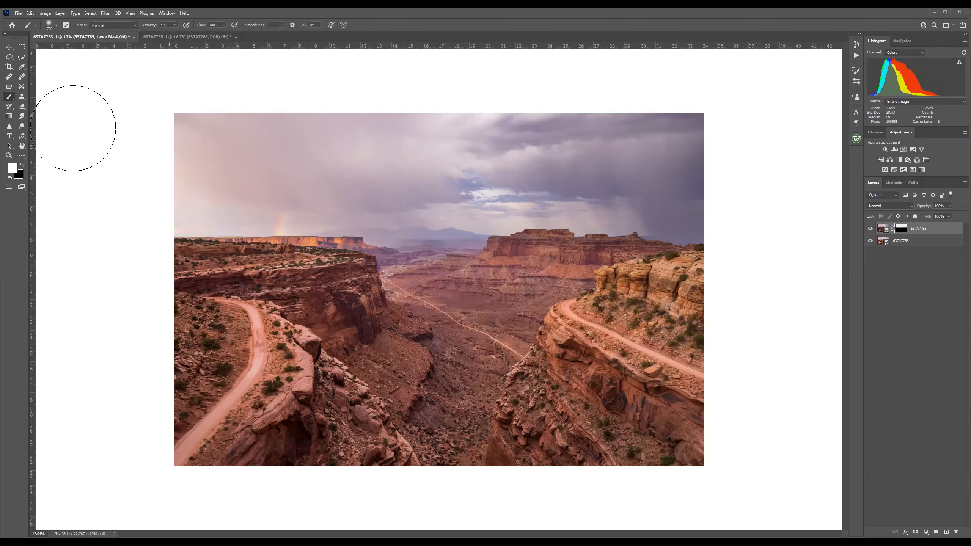
{"action": "left_click", "coordinate": [22, 166]}
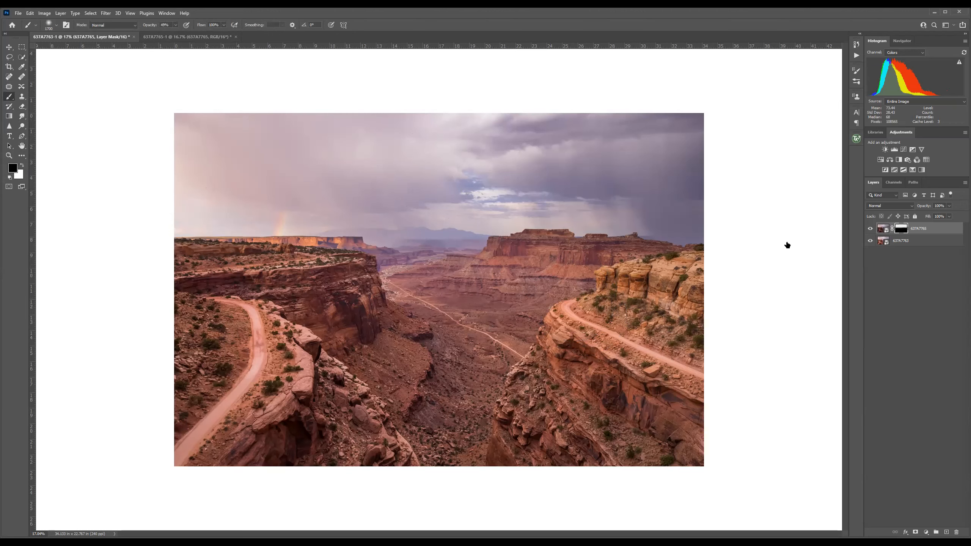
{"action": "key", "text": "bracketleft"}
{"action": "key", "text": "bracketleft"}
{"action": "key", "text": "bracketleft"}
{"action": "key", "text": "bracketleft"}
{"action": "key", "text": "bracketleft"}
{"action": "key", "text": "bracketleft"}
{"action": "key", "text": "bracketleft"}
{"action": "key", "text": "bracketleft"}
{"action": "key", "text": "bracketleft"}
{"action": "key", "text": "bracketleft"}
{"action": "key", "text": "bracketleft"}
{"action": "key", "text": "bracketleft"}
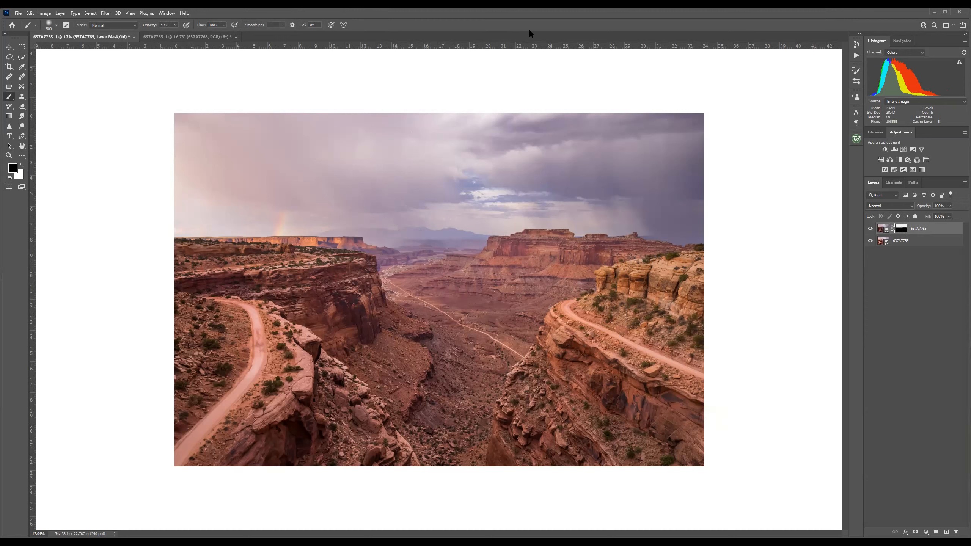
- In the raw settings of the 637A7765 smart object, set Highlights to -46 and Contrast to +23
{"action": "left_click", "coordinate": [882, 229]}
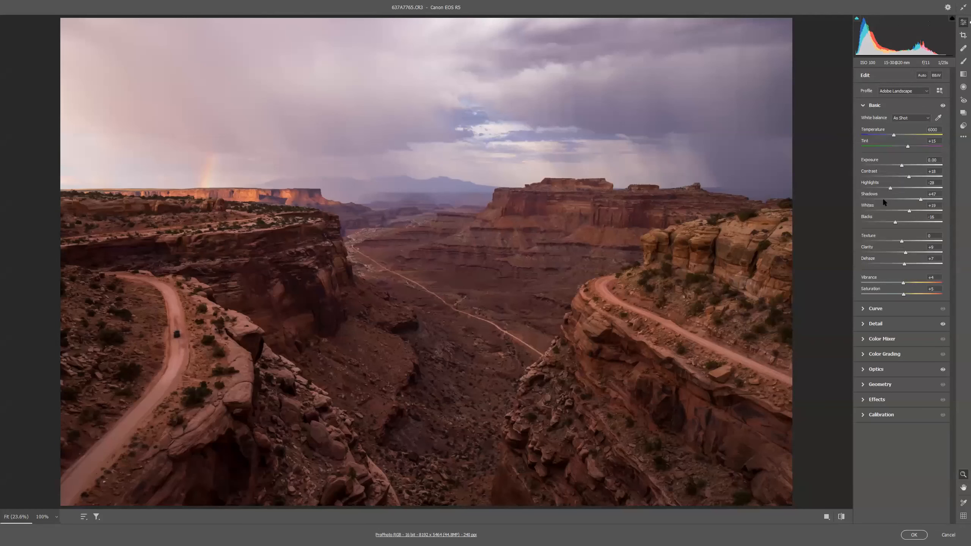
{"action": "left_click_drag", "start_coordinate": [891, 188], "coordinate": [913, 176]}
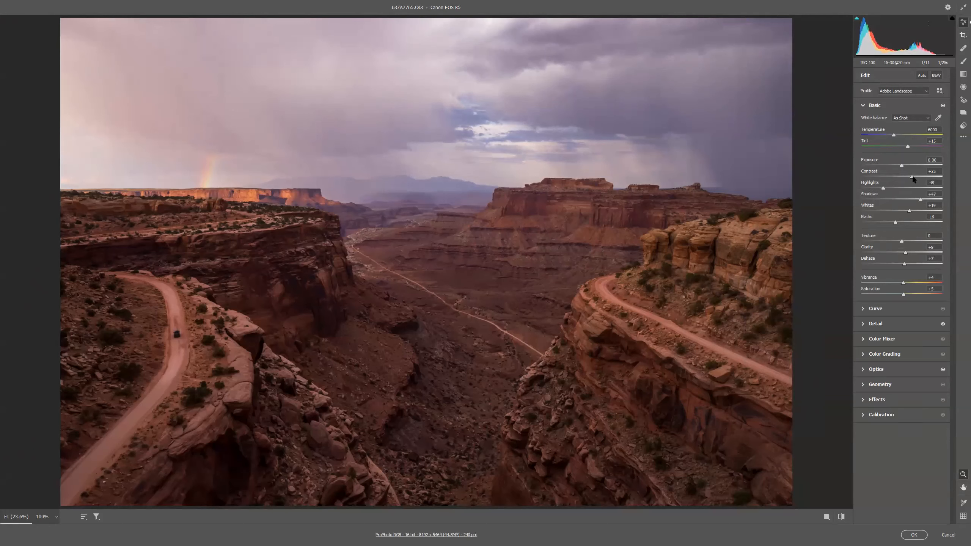
{"action": "left_click", "coordinate": [914, 536]}
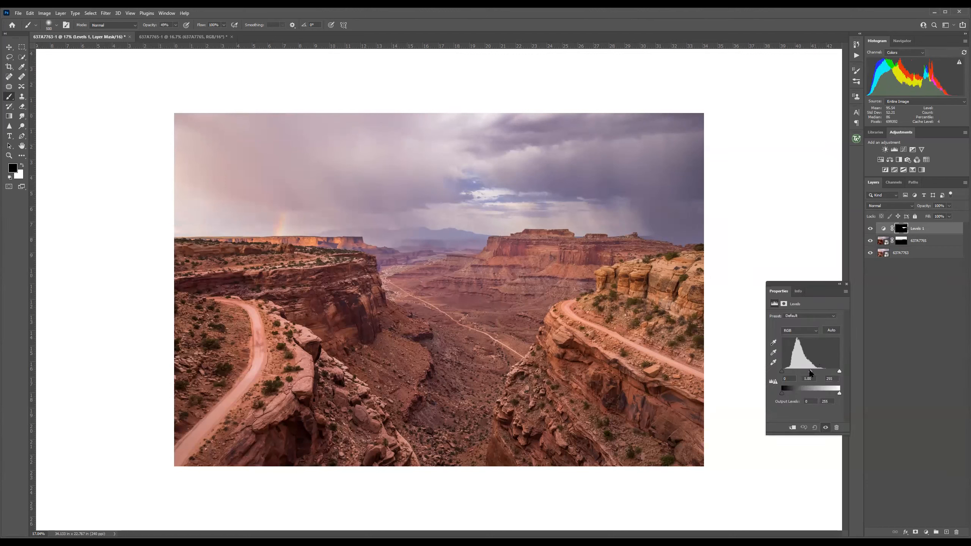
- Try darkening the midtones and lowering the white point on the masked Levels layer, and delete that layer
{"action": "left_click_drag", "start_coordinate": [810, 373], "coordinate": [812, 373]}
{"action": "left_click_drag", "start_coordinate": [838, 371], "coordinate": [835, 372]}
{"action": "left_click_drag", "start_coordinate": [919, 233], "coordinate": [956, 532]}
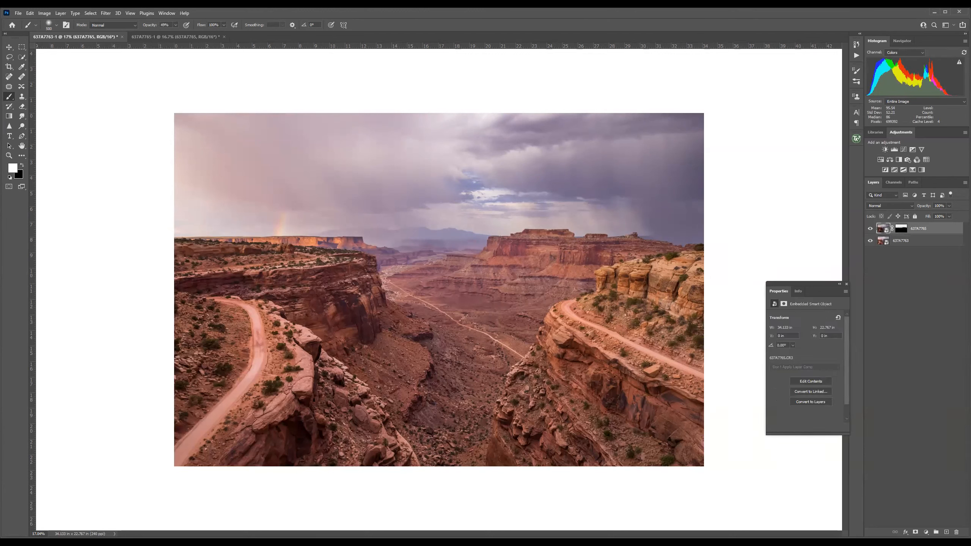
- Add a Levels adjustment over the whole image with midtones 0.94 and white point 242, and compare the image with and without it
{"action": "left_click", "coordinate": [894, 149]}
{"action": "key", "text": "x"}
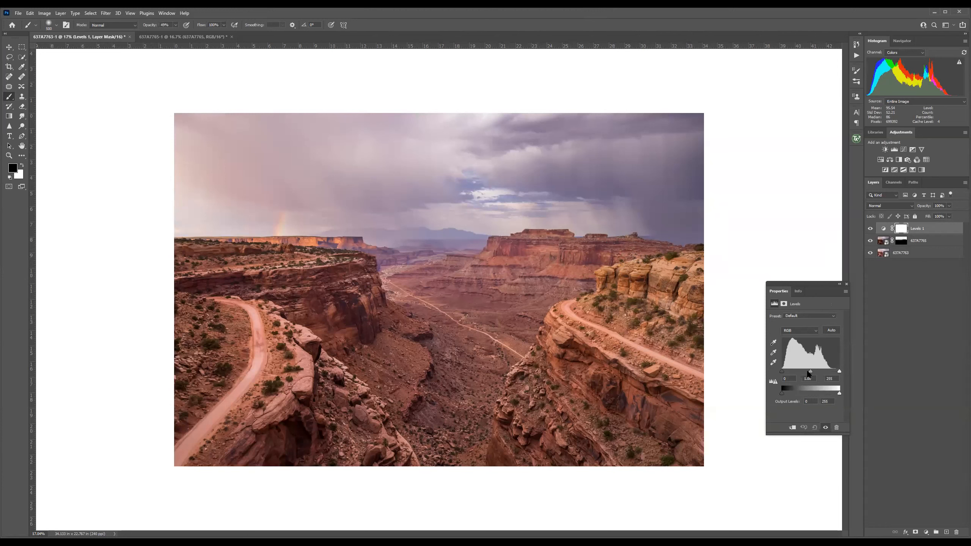
{"action": "left_click_drag", "start_coordinate": [811, 371], "coordinate": [836, 373]}
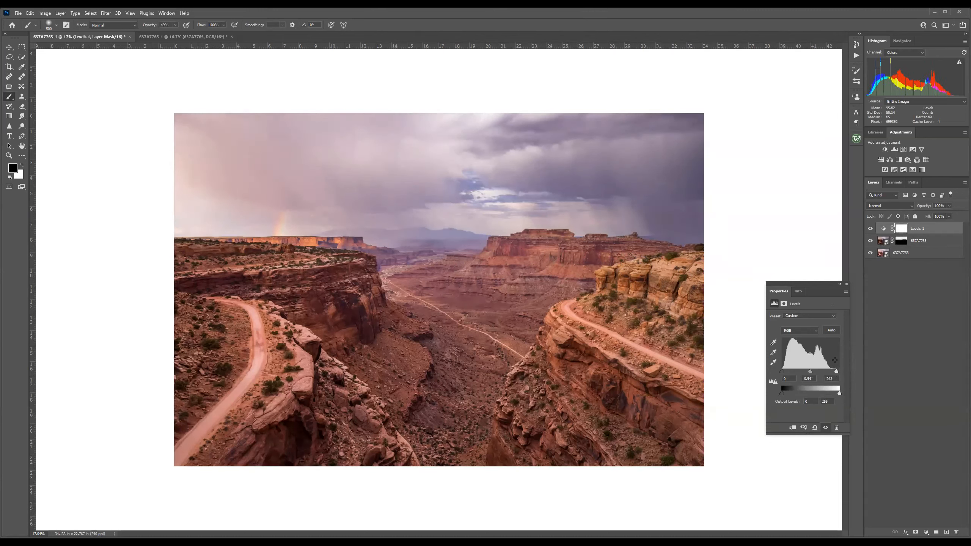
{"action": "left_click", "coordinate": [839, 285]}
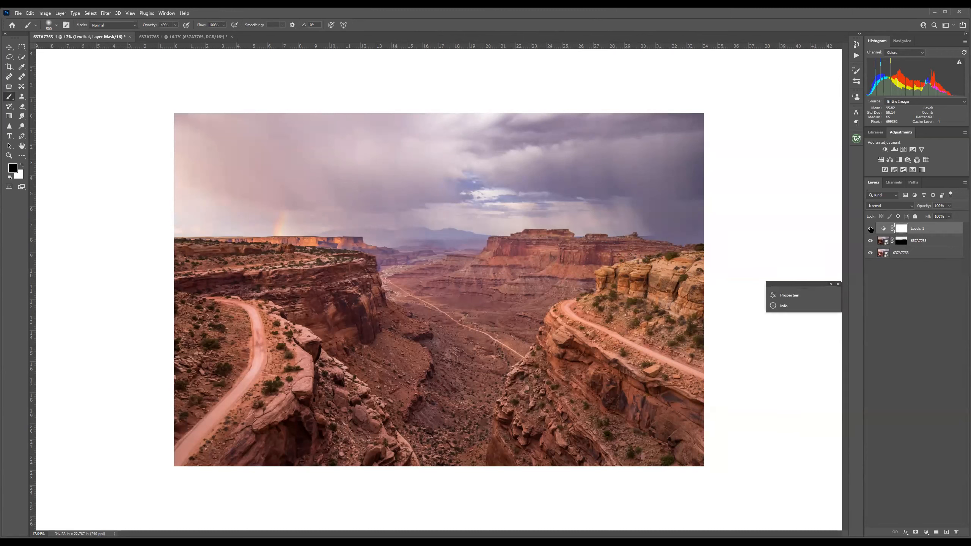
{"action": "left_click", "coordinate": [871, 229]}
{"action": "left_click", "coordinate": [870, 228]}
{"action": "left_click", "coordinate": [871, 228]}
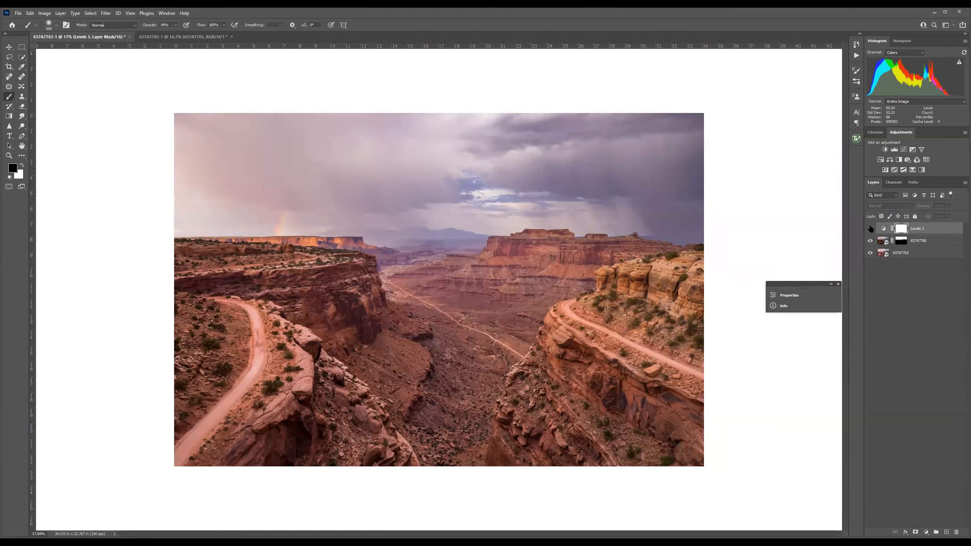
{"action": "left_click", "coordinate": [871, 229]}
{"action": "left_click", "coordinate": [871, 229]}
{"action": "left_click", "coordinate": [870, 228]}
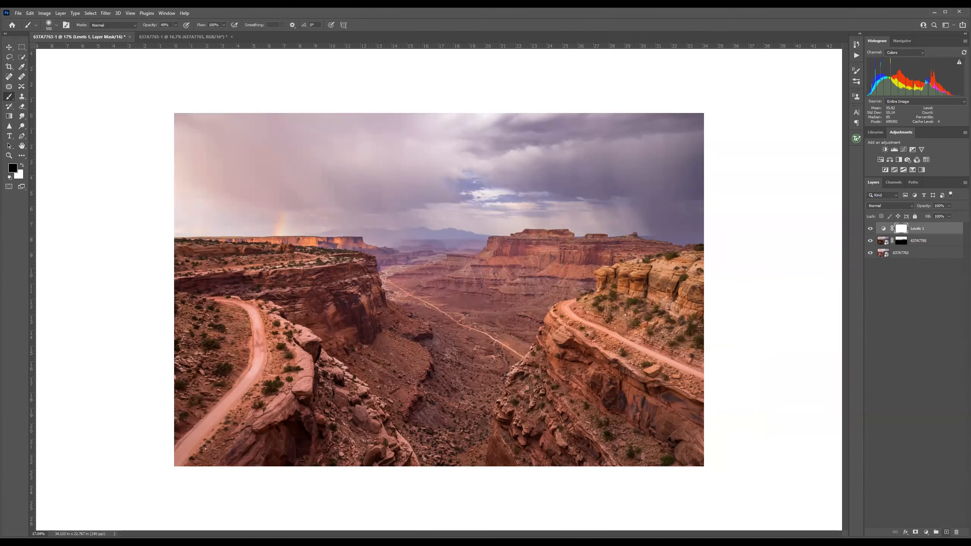
- Add a new blank layer above the Levels adjustment and open the TK7 RapidMask panel
{"action": "left_click", "coordinate": [946, 532]}
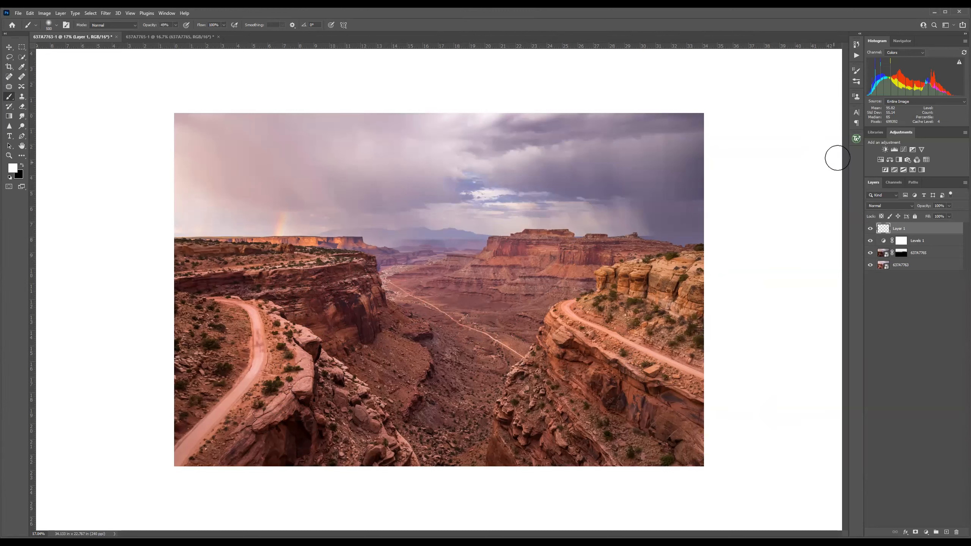
{"action": "left_click", "coordinate": [856, 140]}
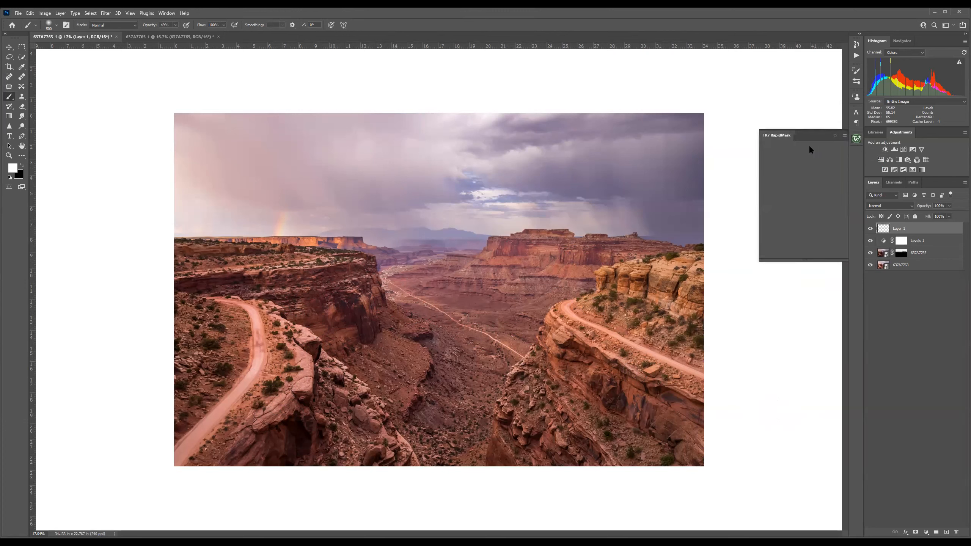
- Generate the Lights 1 luminosity mask of the image and examine it alone and together with the red, green and blue channels
{"action": "left_click", "coordinate": [797, 153]}
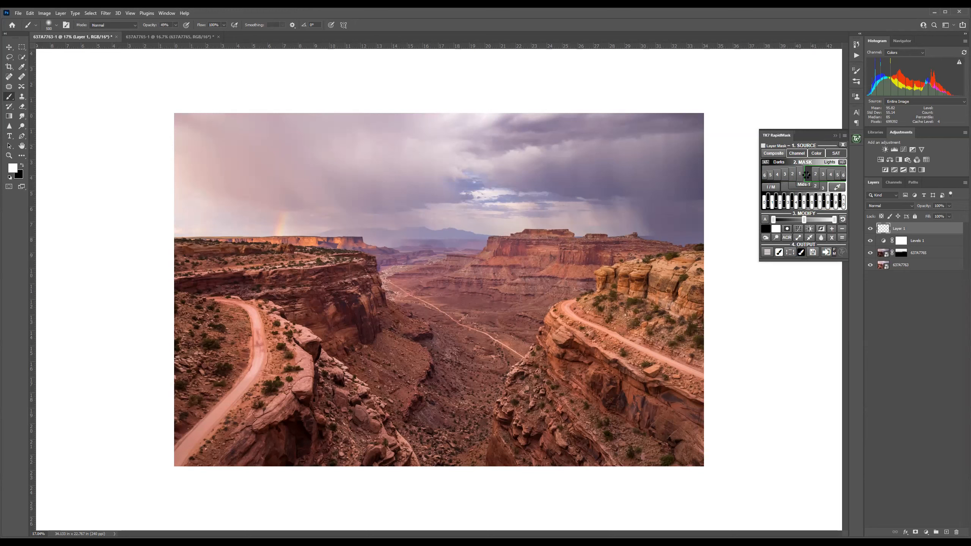
{"action": "left_click", "coordinate": [806, 175]}
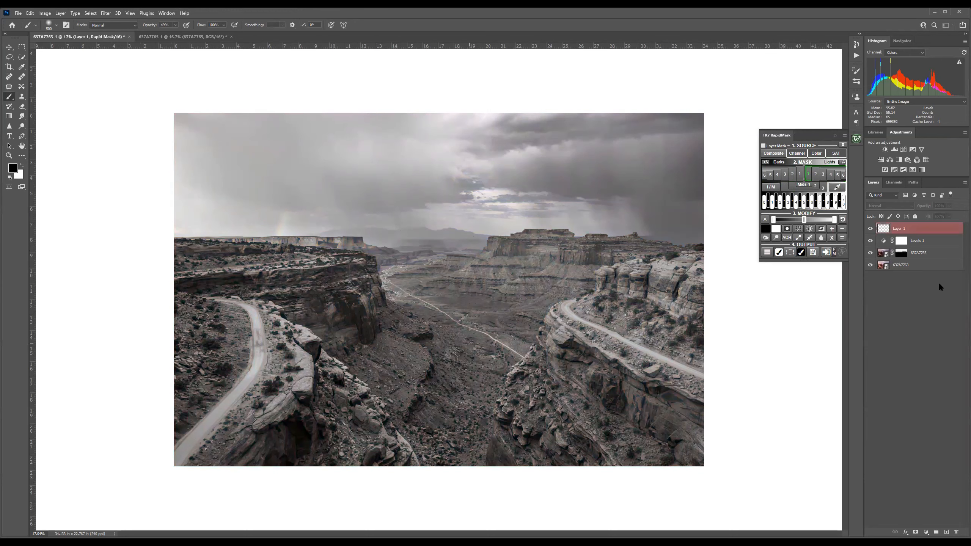
{"action": "left_click", "coordinate": [894, 182]}
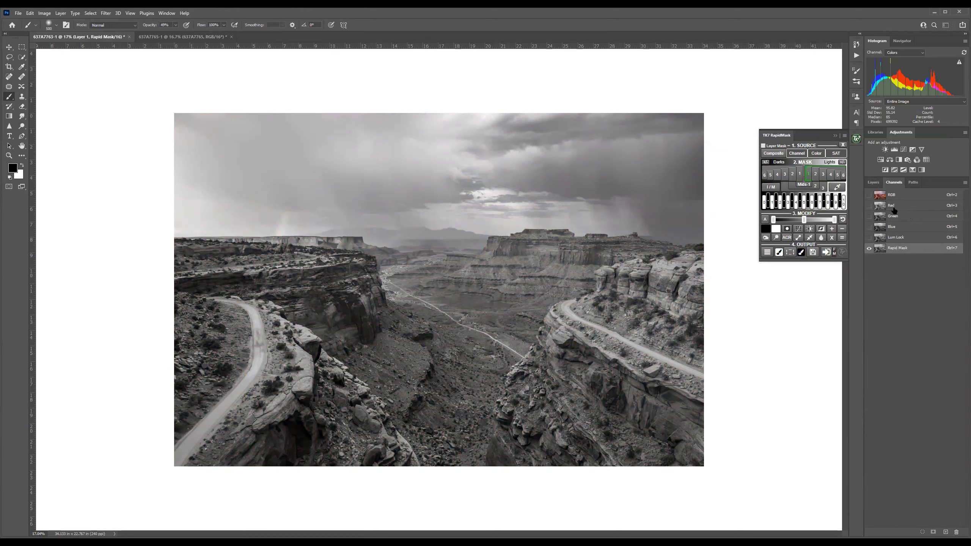
{"action": "left_click", "coordinate": [869, 196]}
{"action": "left_click", "coordinate": [870, 206]}
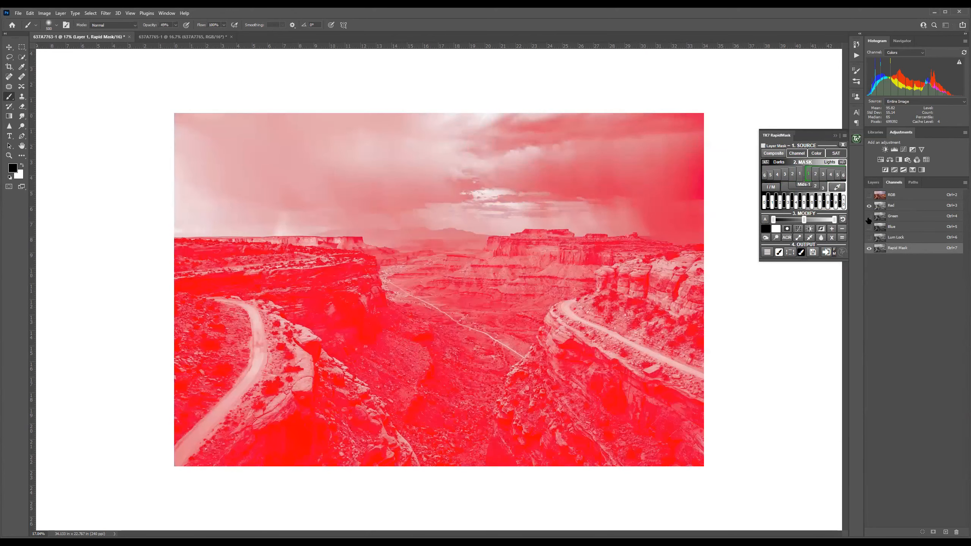
{"action": "left_click", "coordinate": [869, 228]}
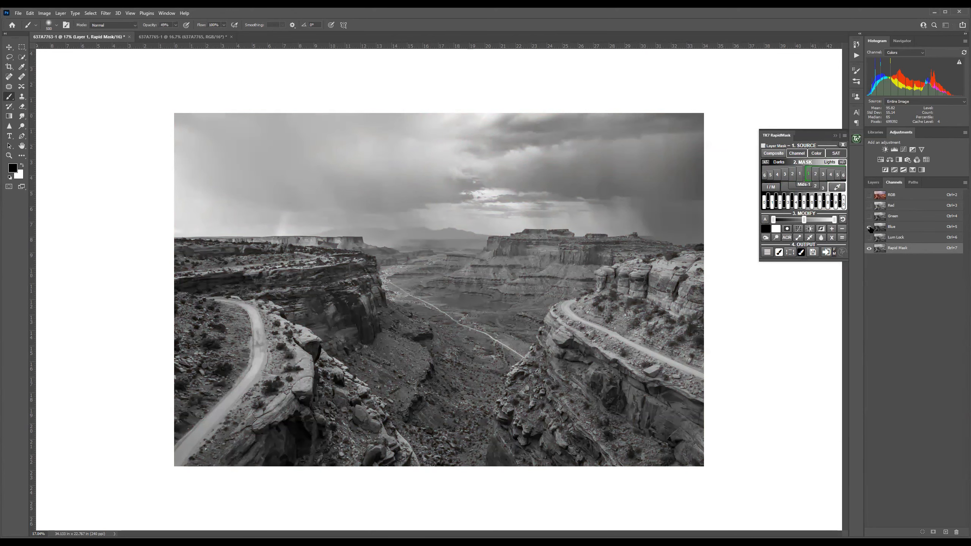
{"action": "left_click", "coordinate": [870, 227]}
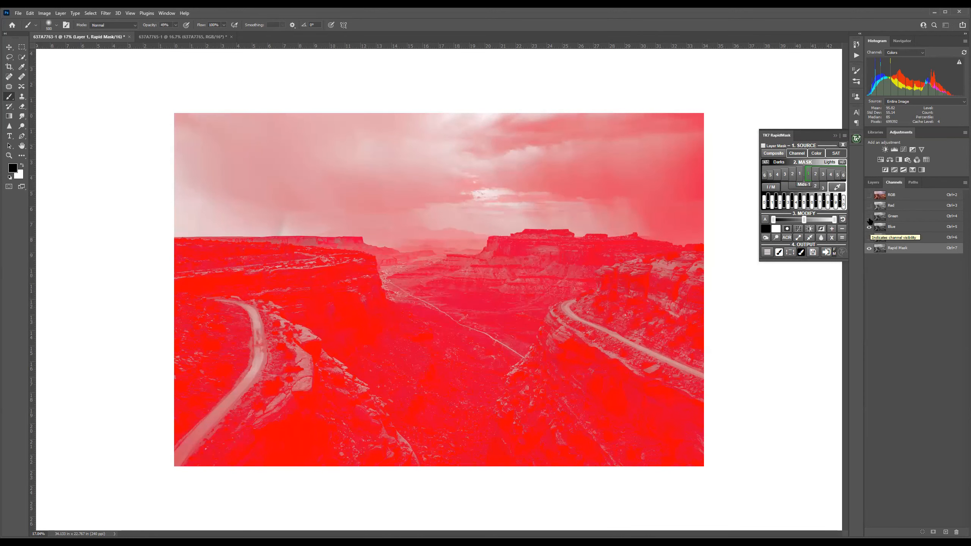
{"action": "left_click", "coordinate": [869, 206]}
{"action": "left_click_drag", "start_coordinate": [869, 207], "coordinate": [869, 217]}
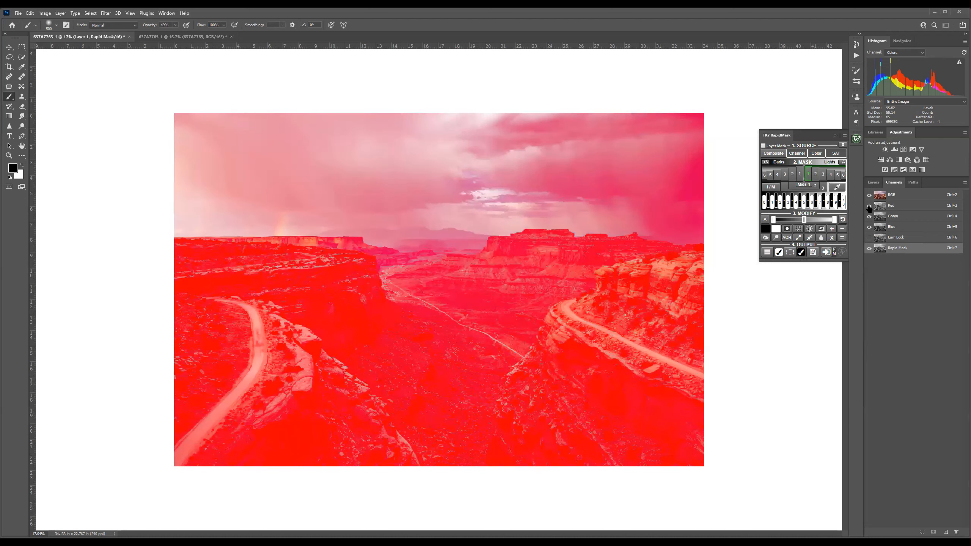
{"action": "left_click", "coordinate": [870, 228]}
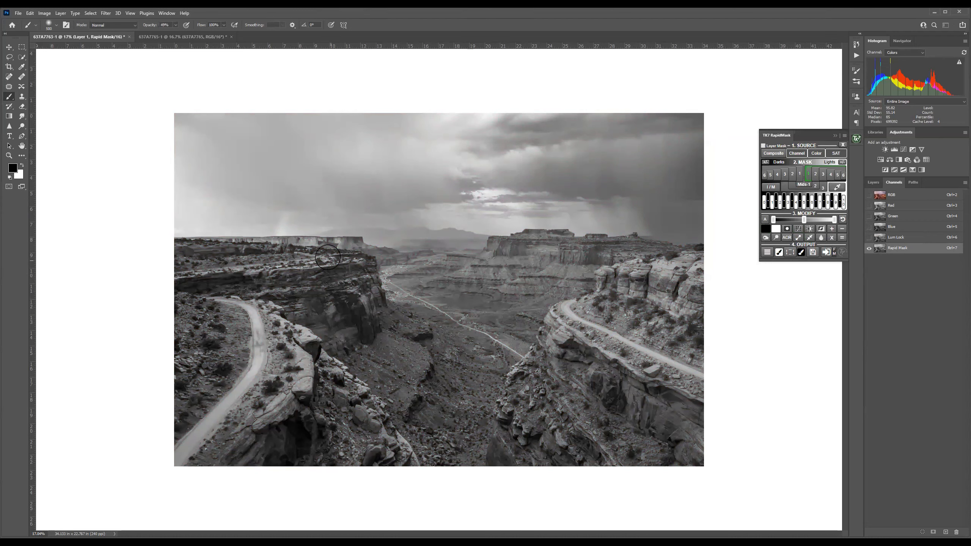
- With the bottom 637A7763 layer selected, regenerate the Lights 1 mask and compare it with the narrower Lights masks
{"action": "key", "text": "F7"}
{"action": "left_click", "coordinate": [897, 265]}
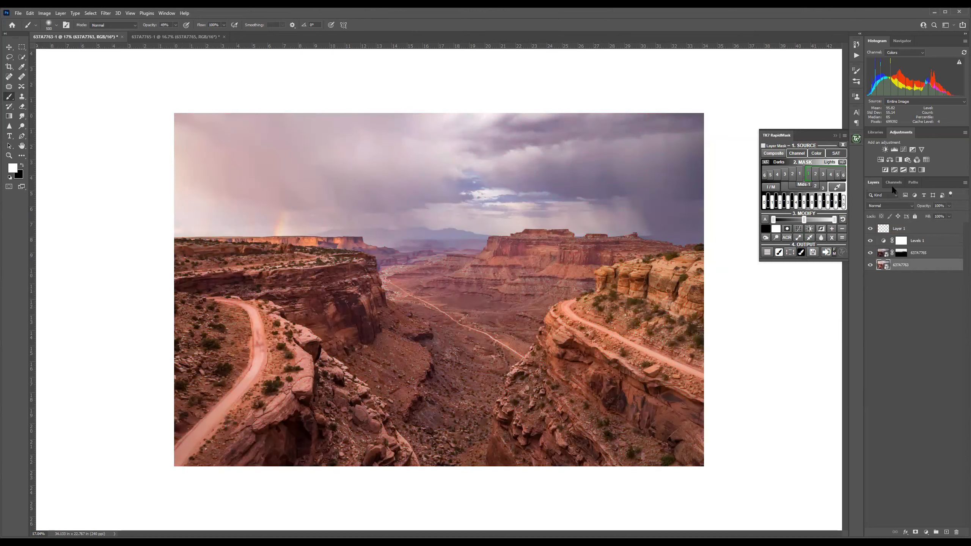
{"action": "left_click", "coordinate": [891, 183]}
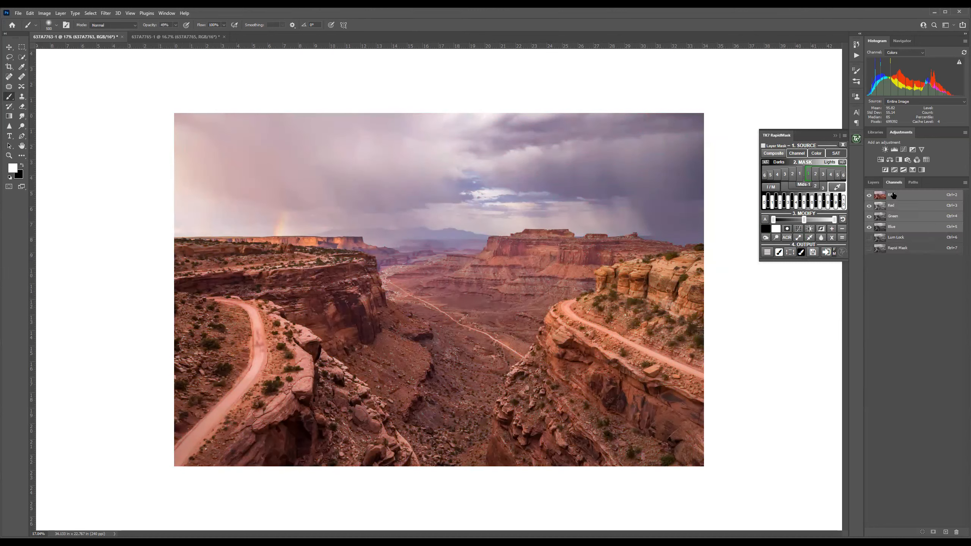
{"action": "left_click", "coordinate": [796, 153]}
{"action": "left_click", "coordinate": [807, 176]}
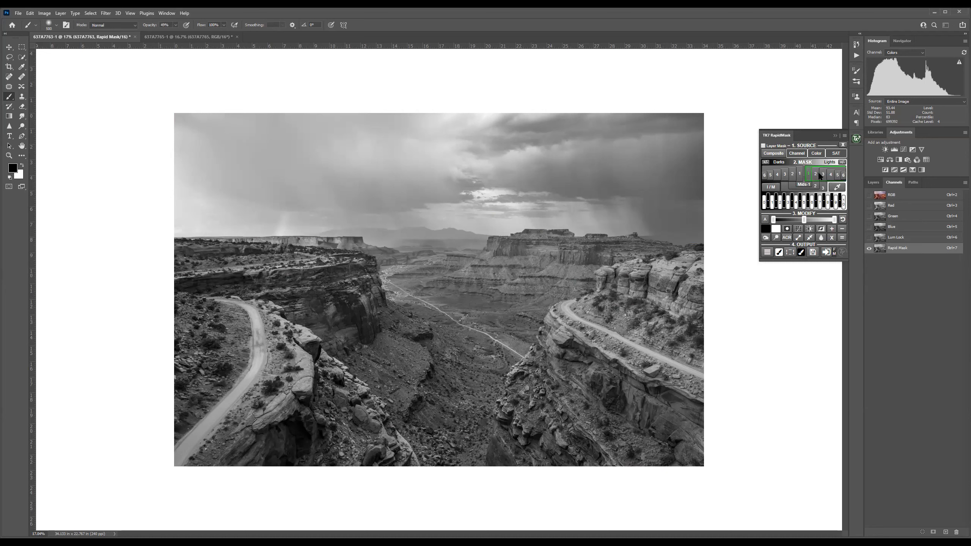
{"action": "left_click", "coordinate": [843, 175]}
{"action": "left_click", "coordinate": [832, 174]}
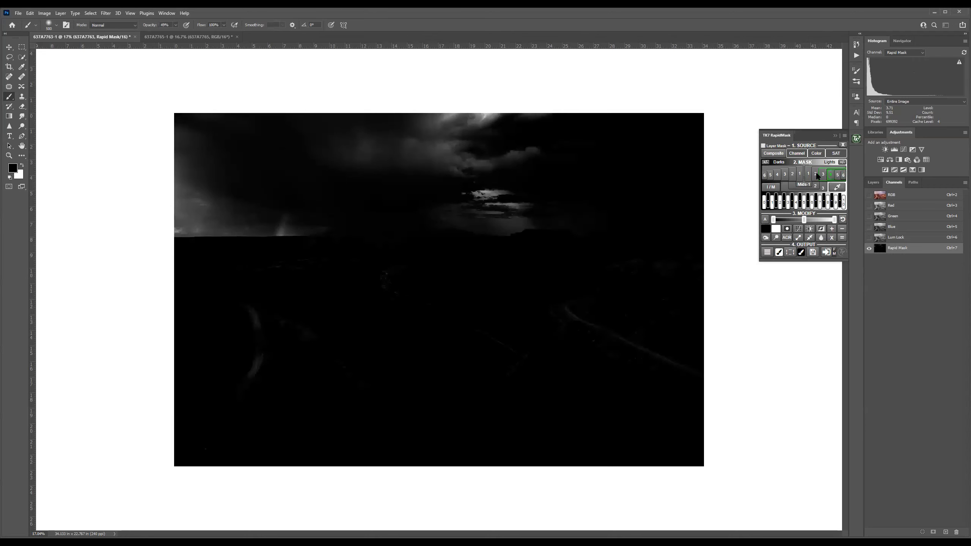
{"action": "left_click", "coordinate": [810, 173]}
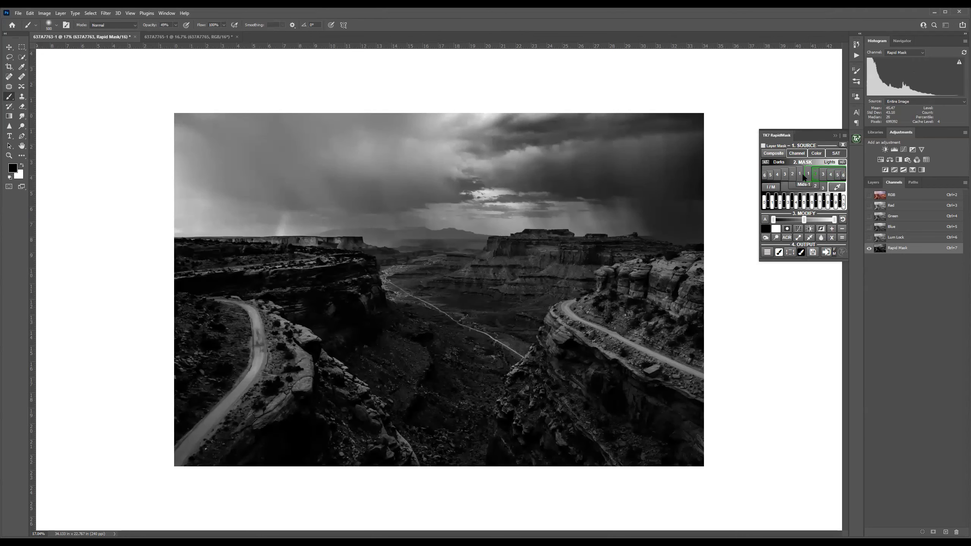
{"action": "left_click", "coordinate": [802, 175]}
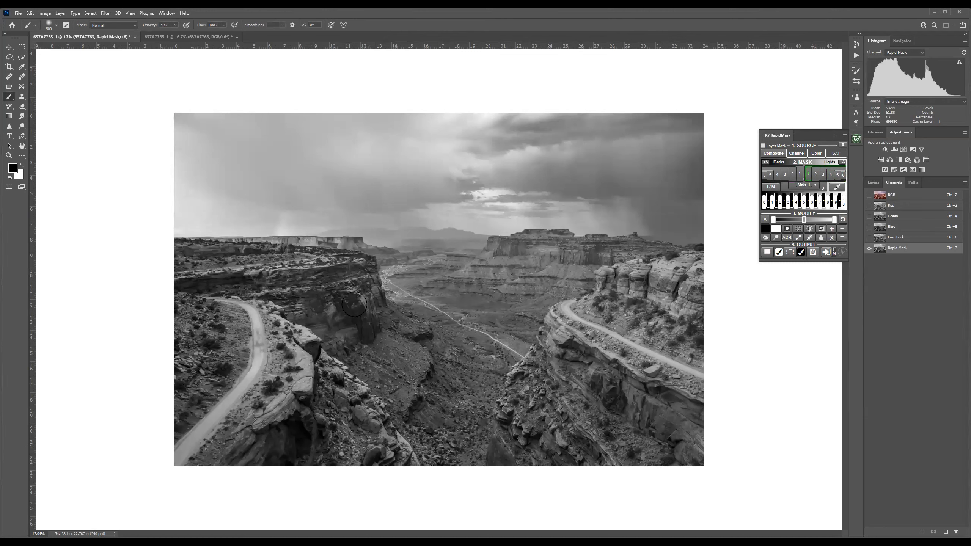
- Examine the Darks masks from 1 down to 6, view the Lights 6 mask, and return to the Lights 1 mask
{"action": "left_click", "coordinate": [800, 175]}
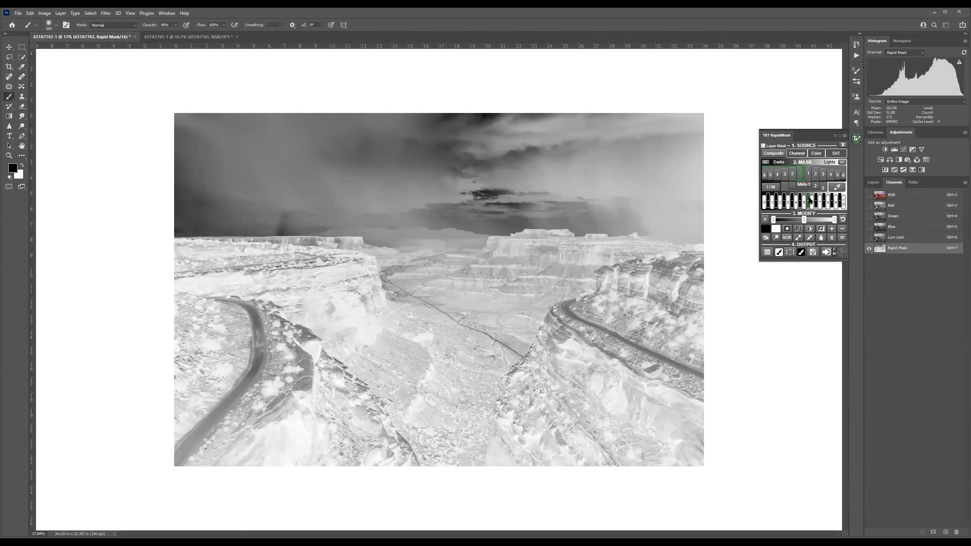
{"action": "left_click", "coordinate": [790, 173]}
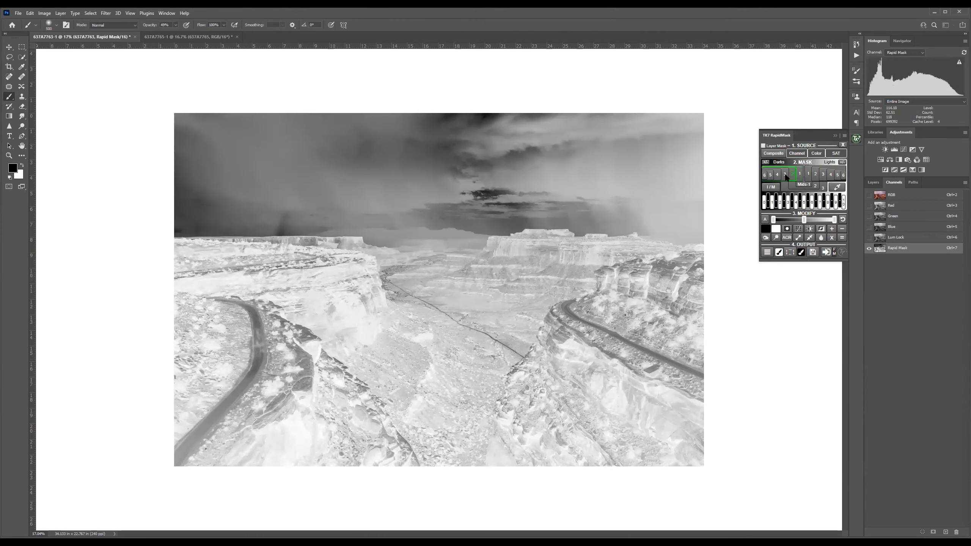
{"action": "left_click", "coordinate": [784, 175]}
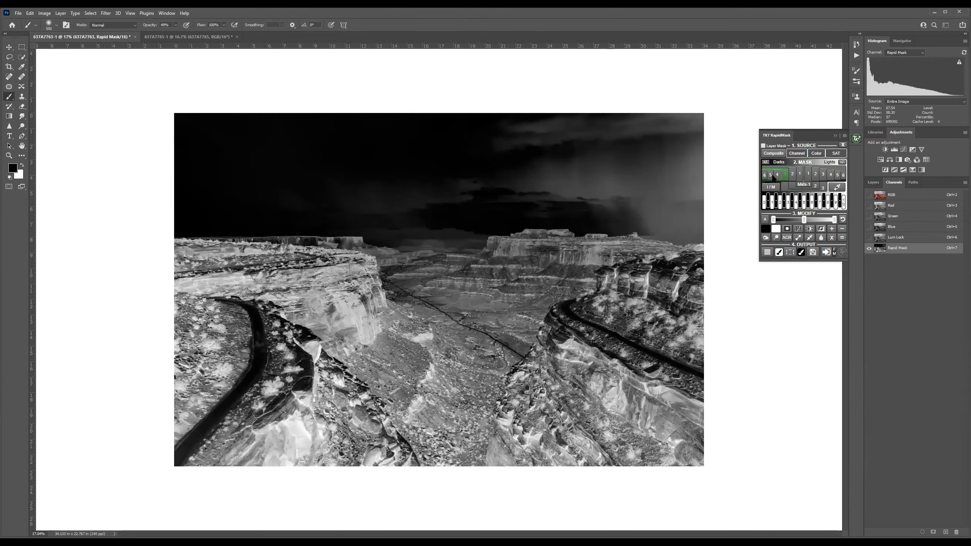
{"action": "left_click", "coordinate": [764, 175]}
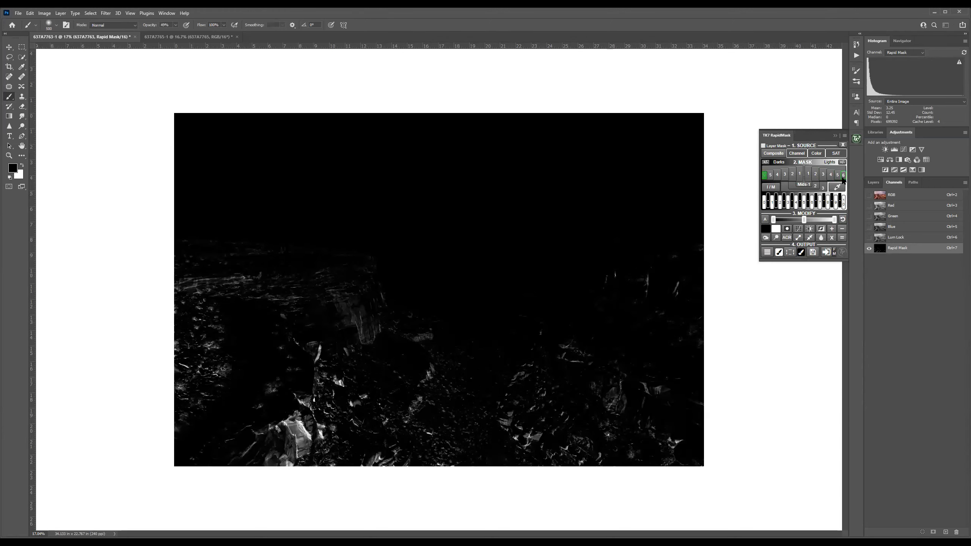
{"action": "left_click", "coordinate": [842, 177]}
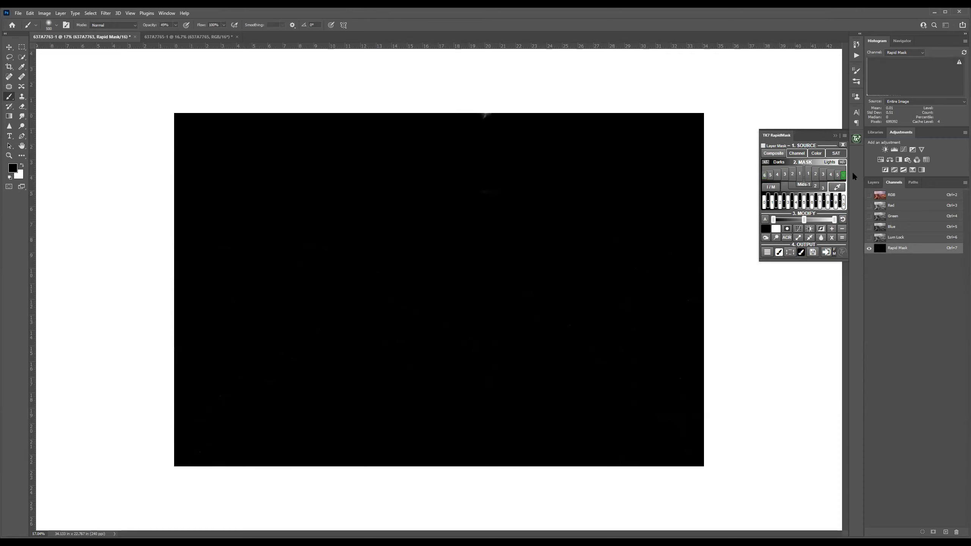
{"action": "left_click", "coordinate": [820, 176]}
{"action": "left_click", "coordinate": [810, 176]}
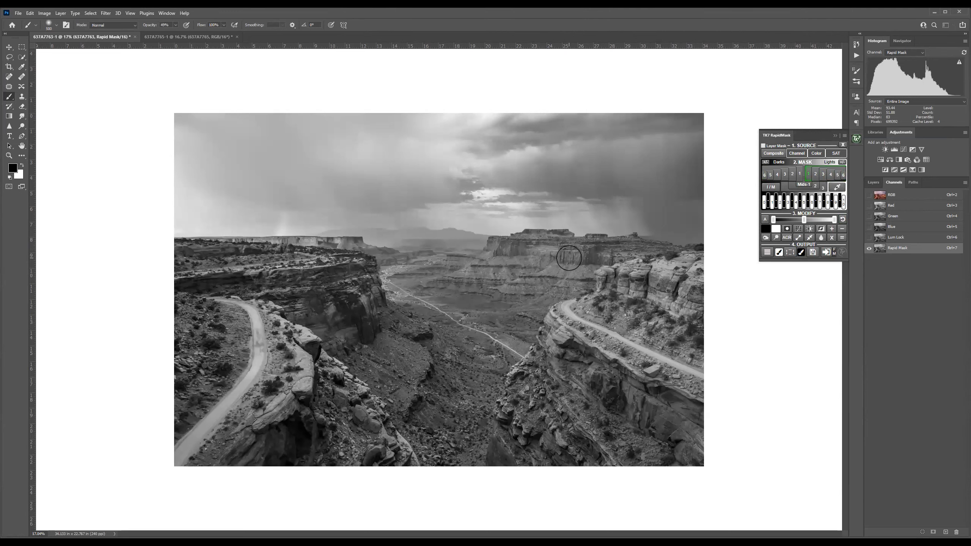
- Leave the mask view, generate the Lights 2 luminosity mask, and load it as a selection
{"action": "left_click", "coordinate": [873, 183]}
{"action": "key", "text": "q"}
{"action": "key", "text": "x"}
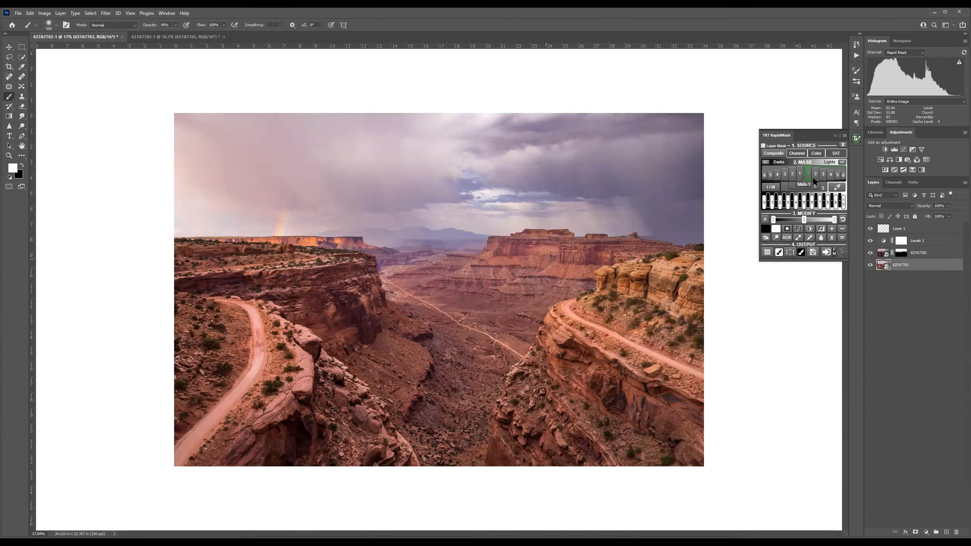
{"action": "left_click", "coordinate": [894, 183]}
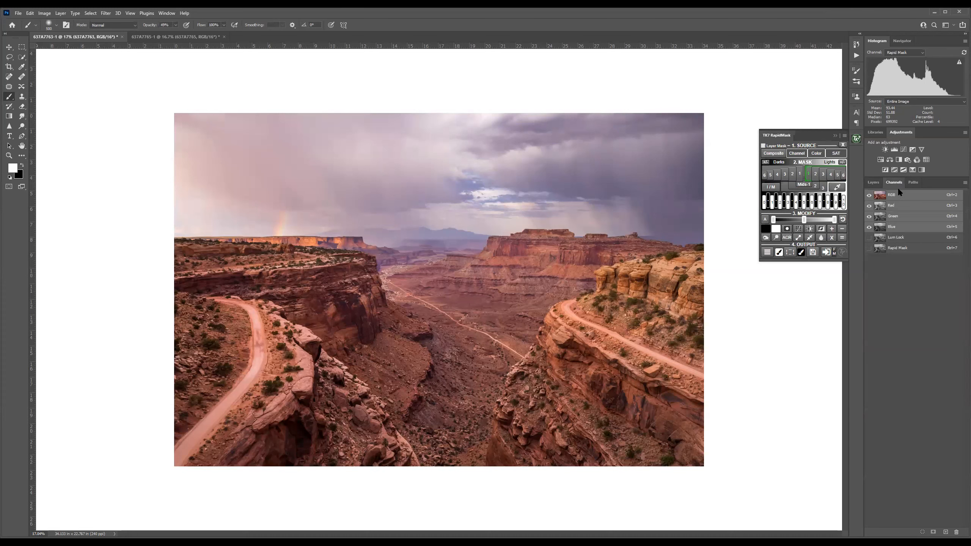
{"action": "left_click", "coordinate": [809, 176]}
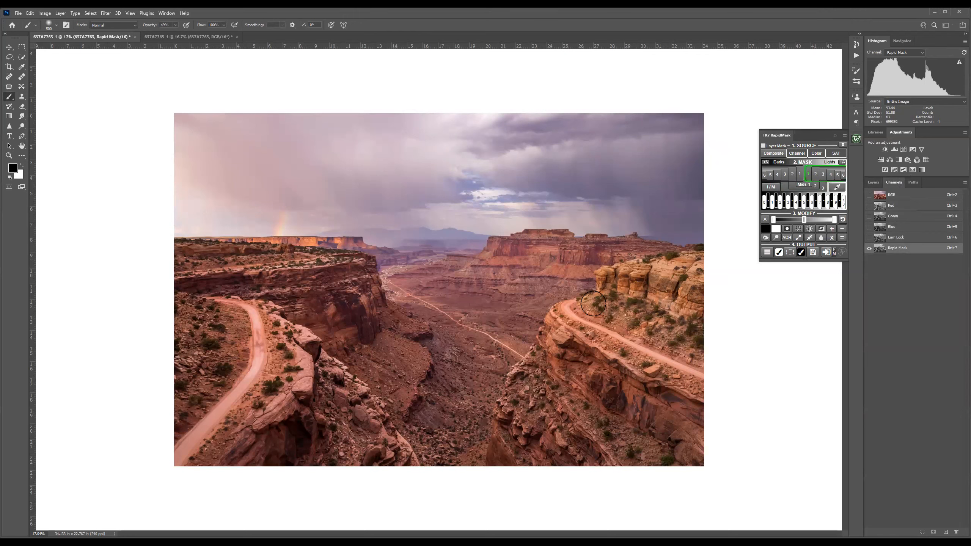
{"action": "left_click", "coordinate": [812, 175]}
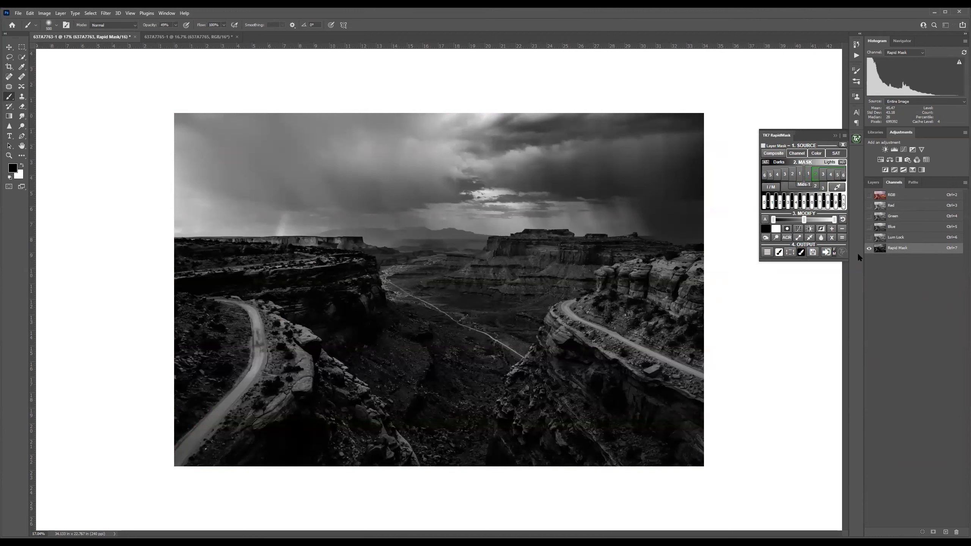
{"action": "left_click", "coordinate": [880, 247], "text": "ctrl"}
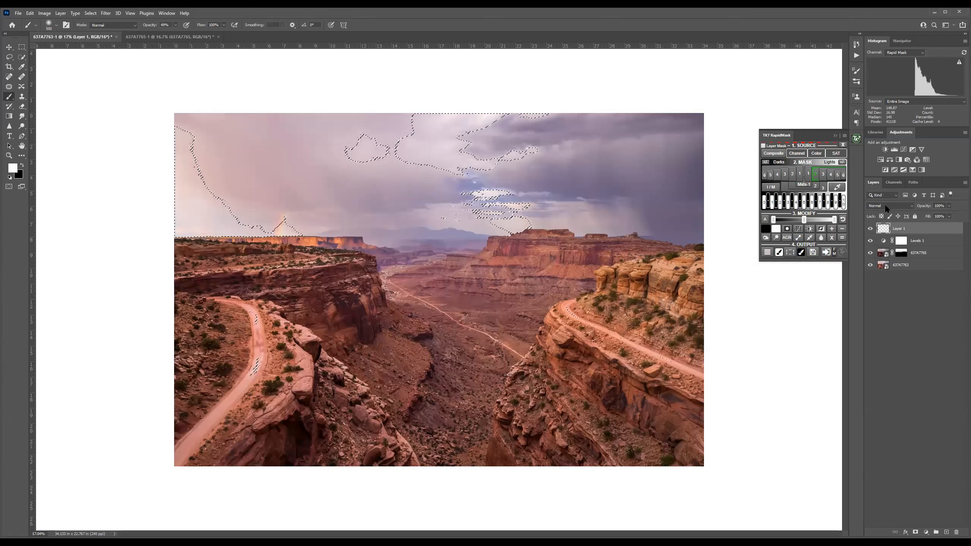
- Set the blend mode of the blank Layer 1 to Overlay
{"action": "left_click", "coordinate": [885, 206]}
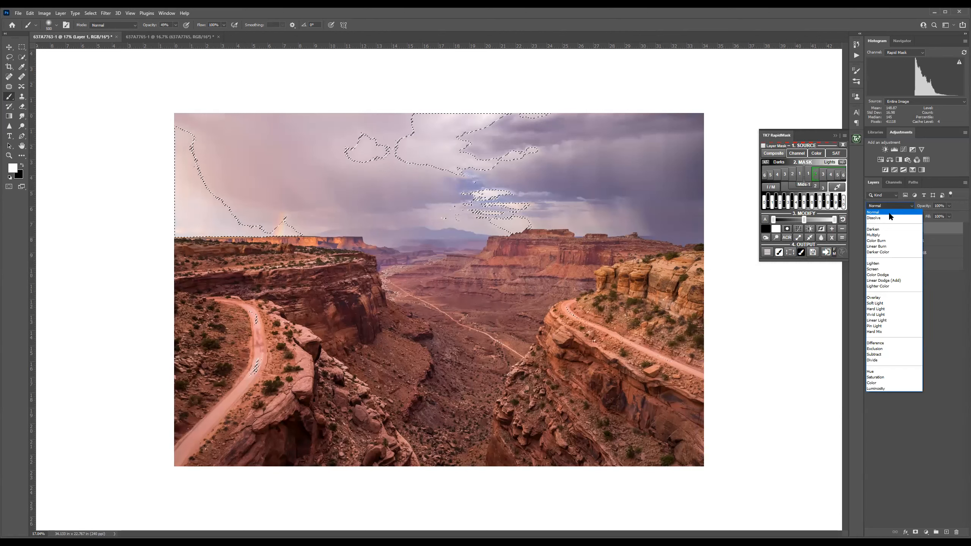
{"action": "left_click", "coordinate": [904, 297]}
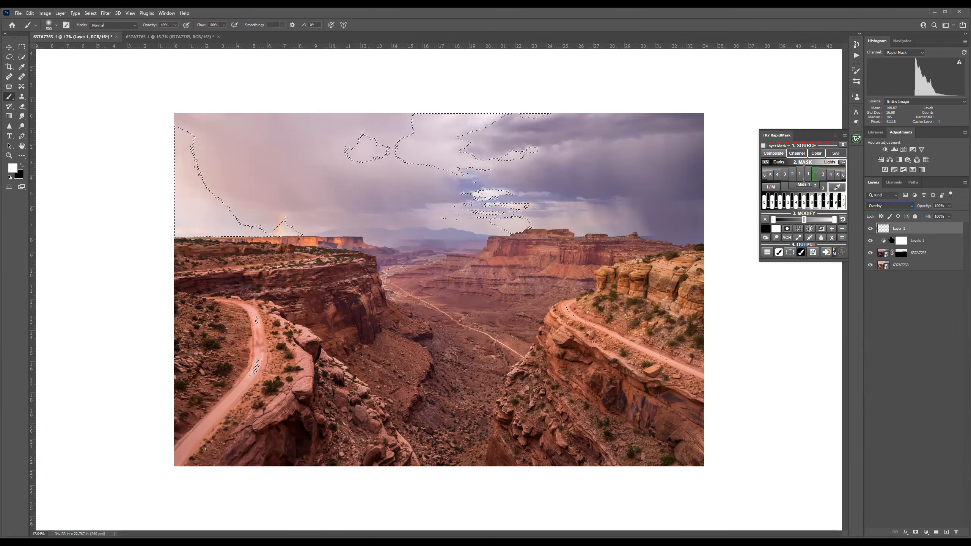
{"action": "left_click", "coordinate": [888, 207]}
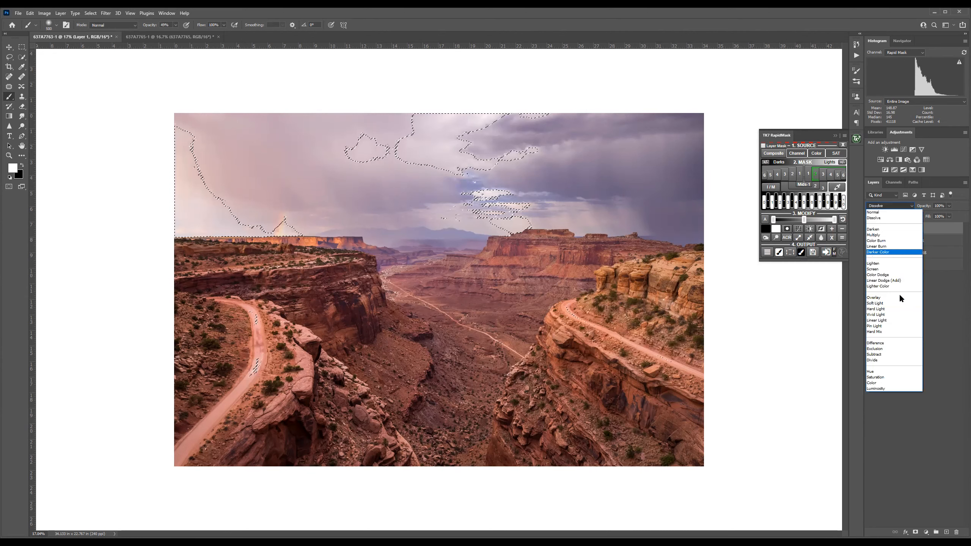
{"action": "left_click", "coordinate": [903, 297]}
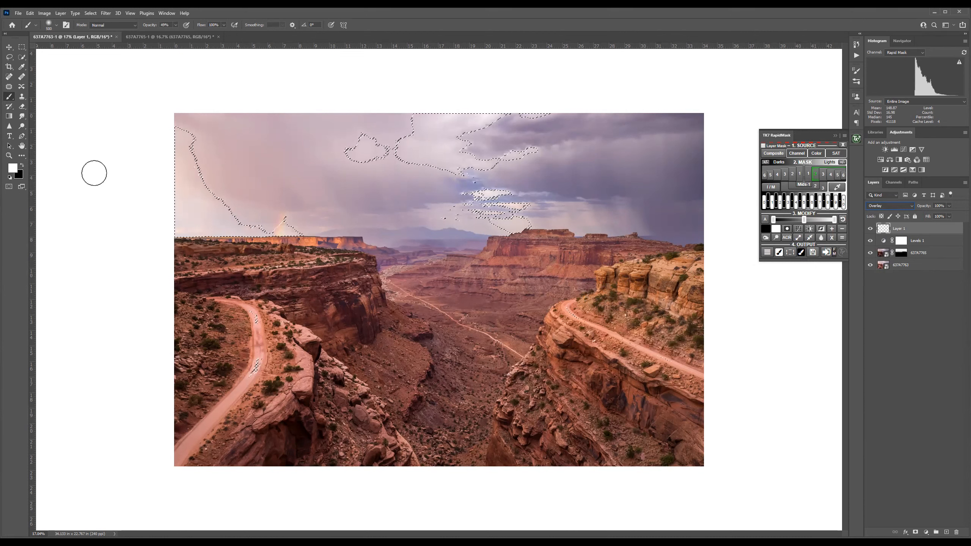
- Hide the selection outline, use a smaller brush at lower opacity, and paint white on Layer 1 over the distant canyon floor
{"action": "key", "text": "ctrl+d"}
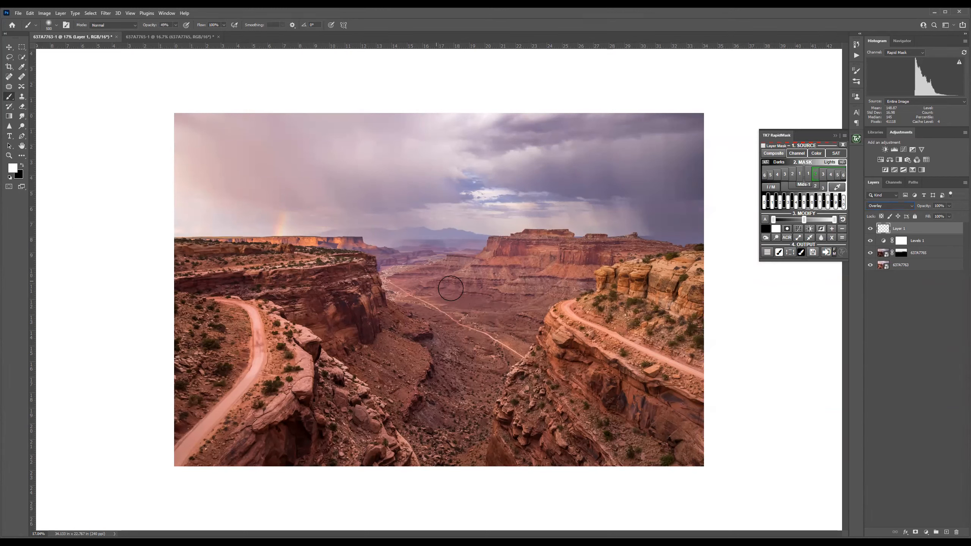
{"action": "key", "text": "bracketleft"}
{"action": "key", "text": "ctrl+h"}
{"action": "key", "text": "ctrl+h"}
{"action": "left_click", "coordinate": [175, 25]}
{"action": "left_click_drag", "start_coordinate": [177, 34], "coordinate": [162, 34]}
{"action": "left_click", "coordinate": [391, 282]}
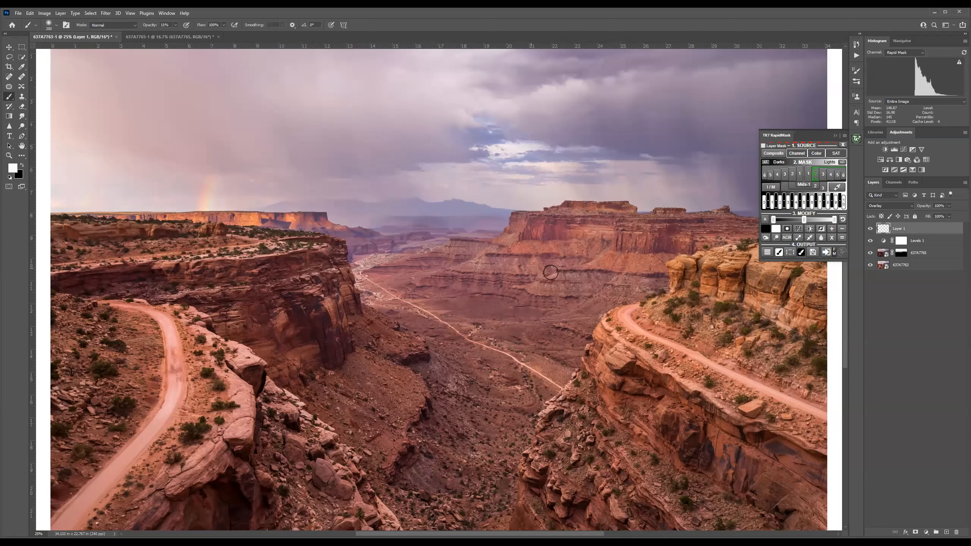
- Check Layer 1's effect by toggling its visibility, set the brush opacity to 25%, and collapse the RapidMask panel
{"action": "left_click", "coordinate": [871, 229]}
{"action": "left_click", "coordinate": [870, 229]}
{"action": "key", "text": "2"}
{"action": "key", "text": "5"}
{"action": "left_click", "coordinate": [835, 136]}
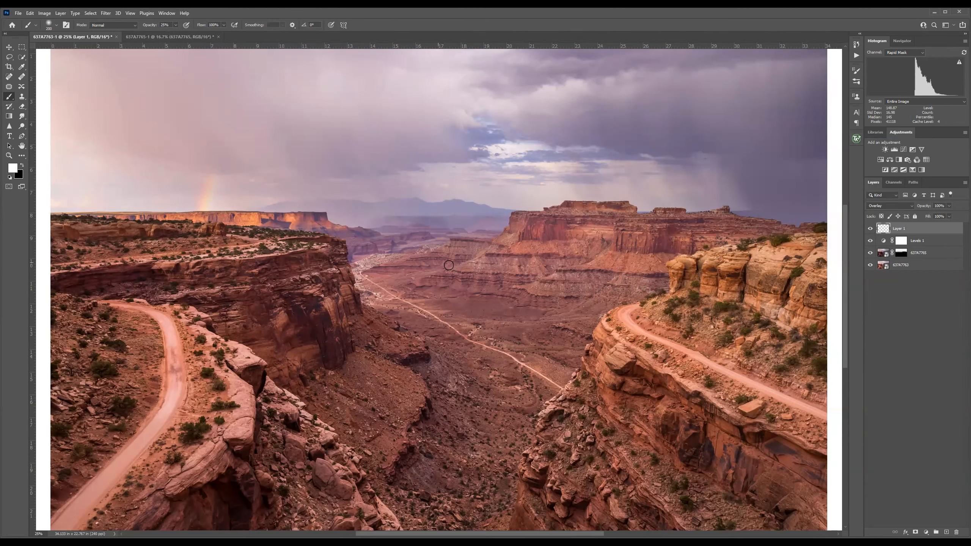
- Compare the whole image with and without the painted Overlay layer
{"action": "key", "text": "ctrl+minus"}
{"action": "left_click", "coordinate": [871, 228]}
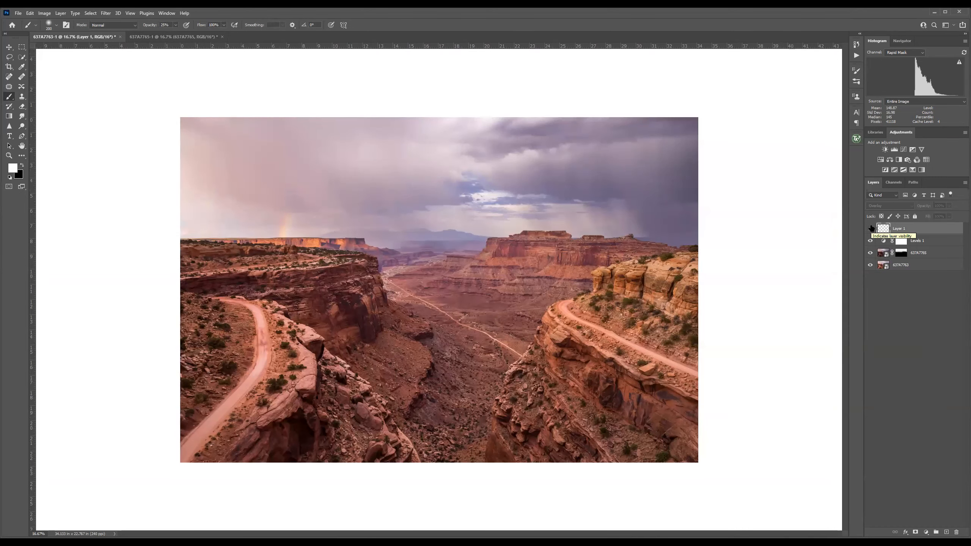
{"action": "left_click", "coordinate": [871, 228]}
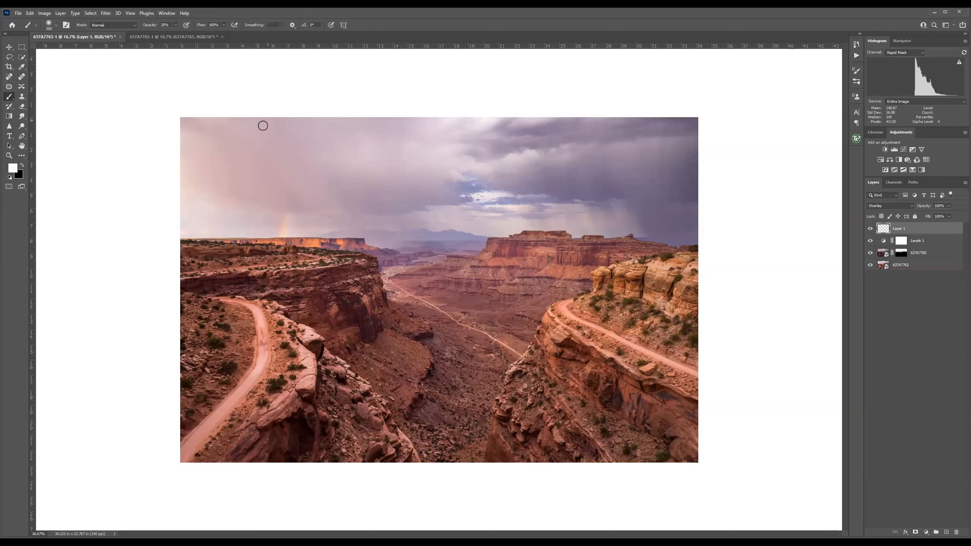
- Generate a Darks 1 luminosity mask with RapidMask and inspect its coverage over the sky and distant canyon
{"action": "left_click", "coordinate": [856, 139]}
{"action": "left_click", "coordinate": [801, 175]}
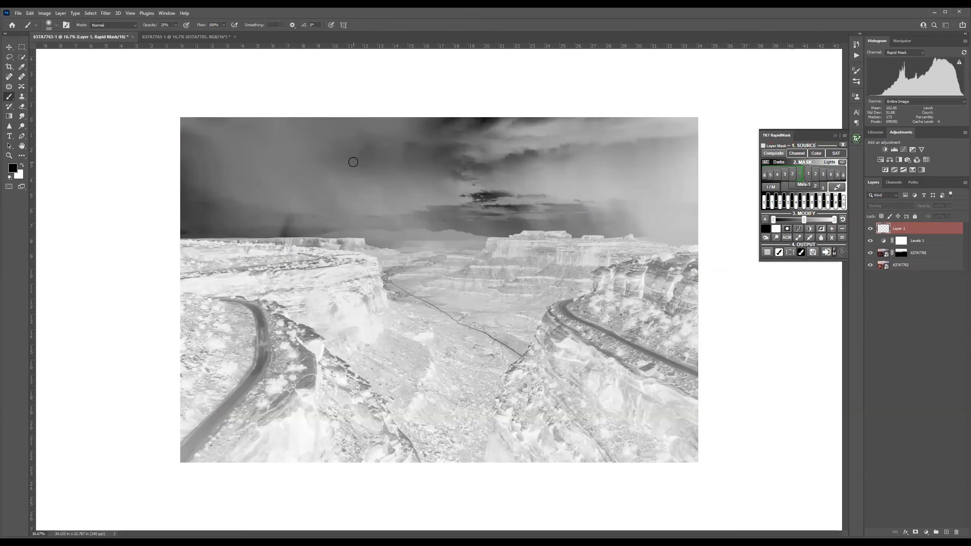
{"action": "key", "text": "ctrl+plus"}
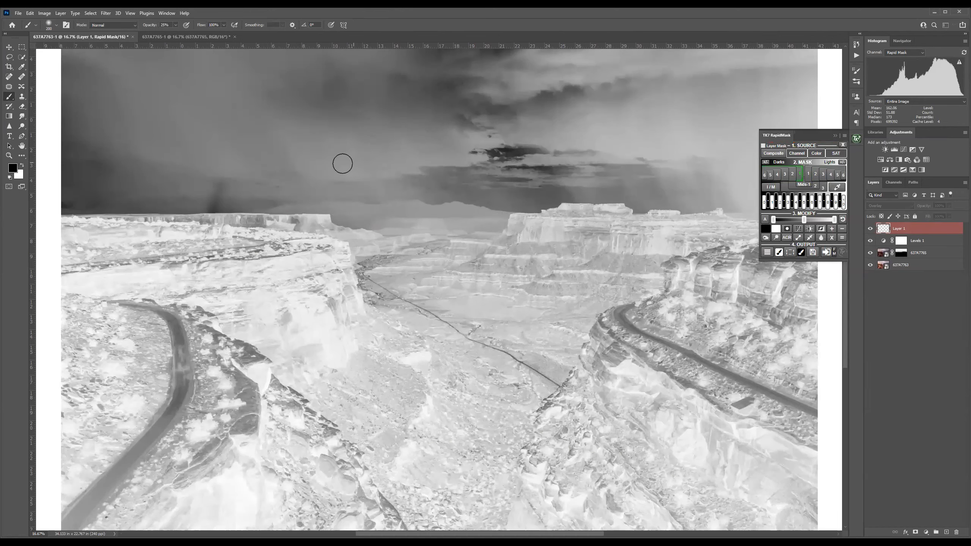
{"action": "key", "text": "ctrl+plus"}
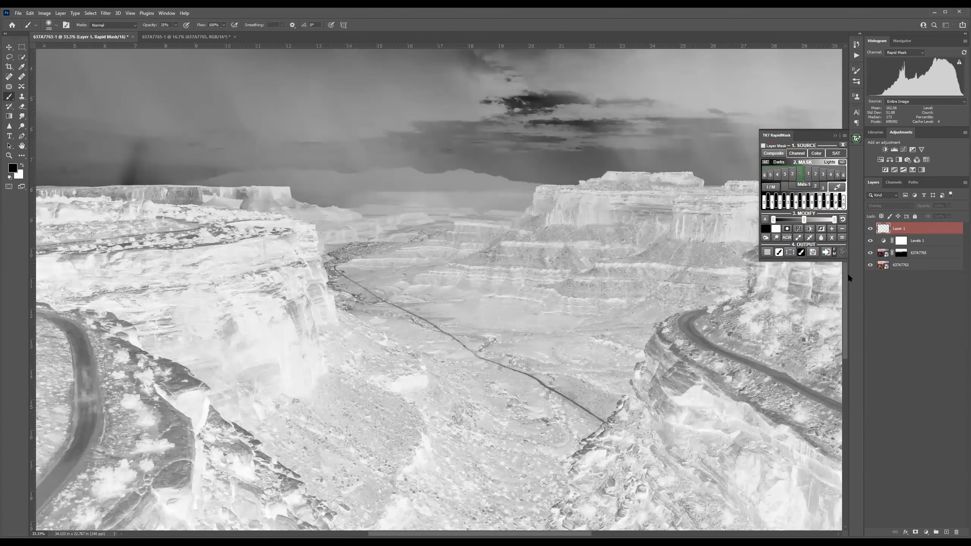
{"action": "scroll", "coordinate": [288, 173], "scroll_direction": "left", "scroll_amount": 10}
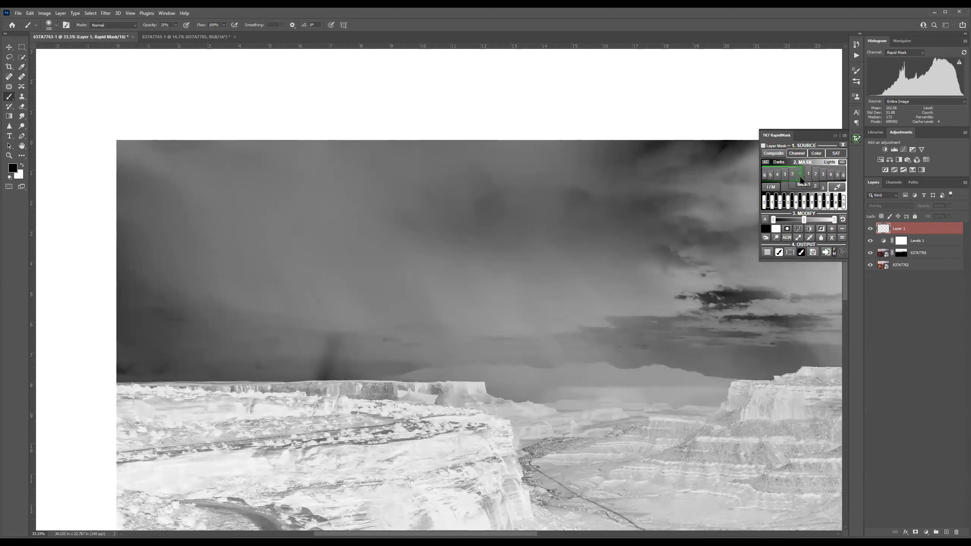
- Darken the midtones of the Darks 1 mask slightly with RapidMask's modify slider, and collapse the RapidMask panel
{"action": "left_click", "coordinate": [800, 177]}
{"action": "left_click", "coordinate": [799, 175]}
{"action": "left_click", "coordinate": [804, 220]}
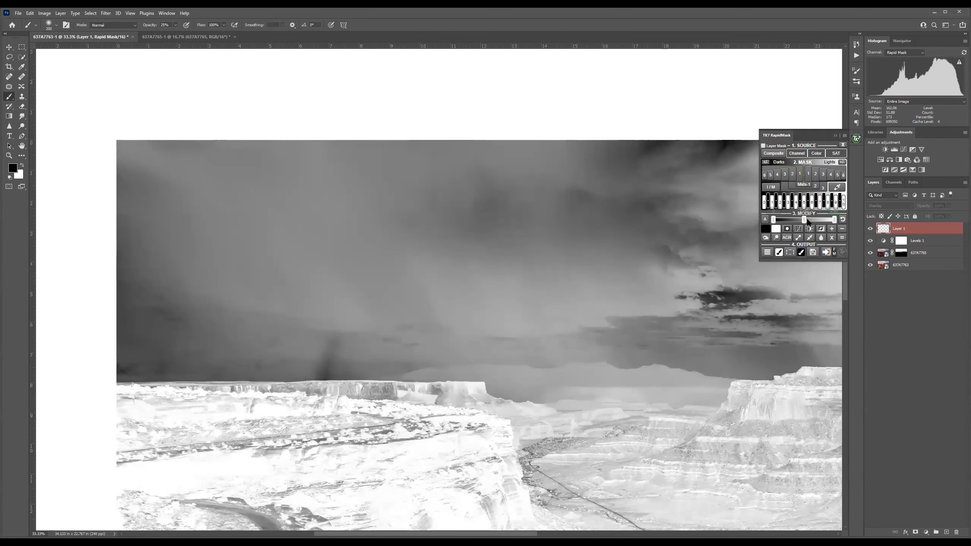
{"action": "left_click", "coordinate": [809, 220]}
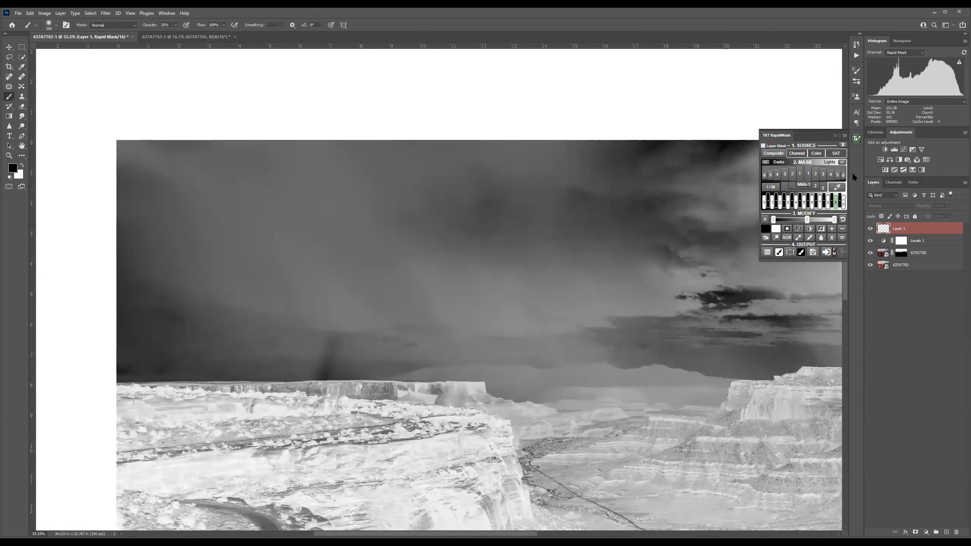
{"action": "left_click", "coordinate": [835, 136]}
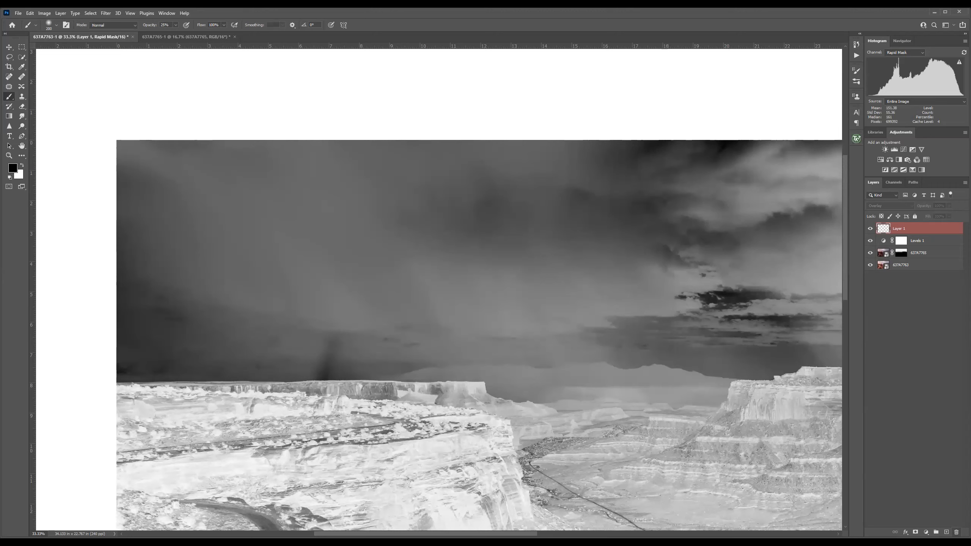
- Add a blank layer above Layer 1, load the Rapid Mask channel as a selection, and return to the colour image
{"action": "left_click", "coordinate": [946, 532]}
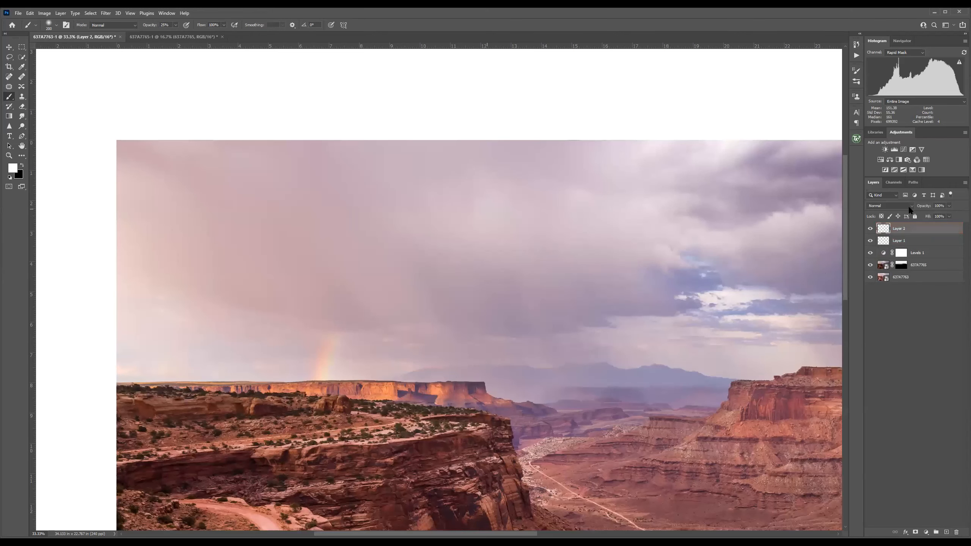
{"action": "left_click", "coordinate": [894, 183]}
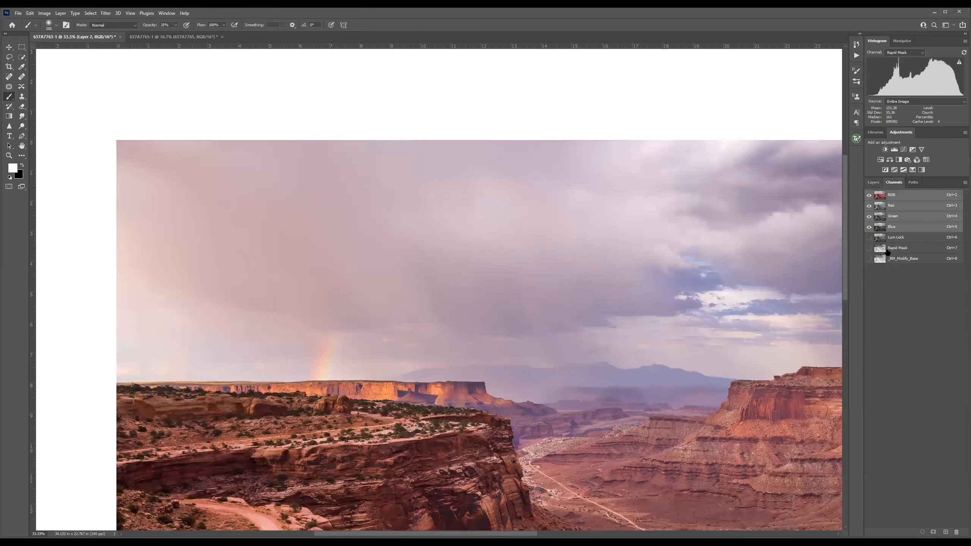
{"action": "left_click", "coordinate": [893, 260]}
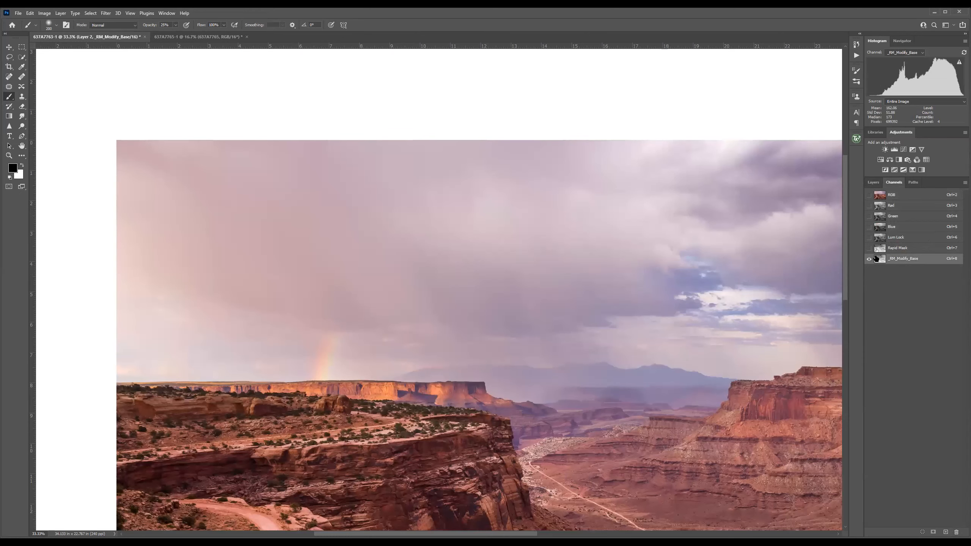
{"action": "left_click", "coordinate": [902, 248]}
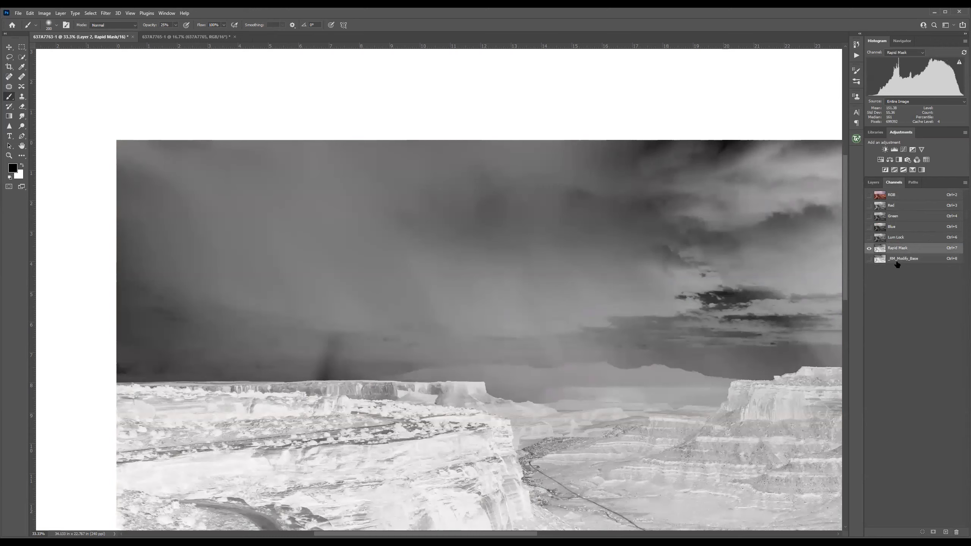
{"action": "left_click", "coordinate": [879, 249], "text": "ctrl"}
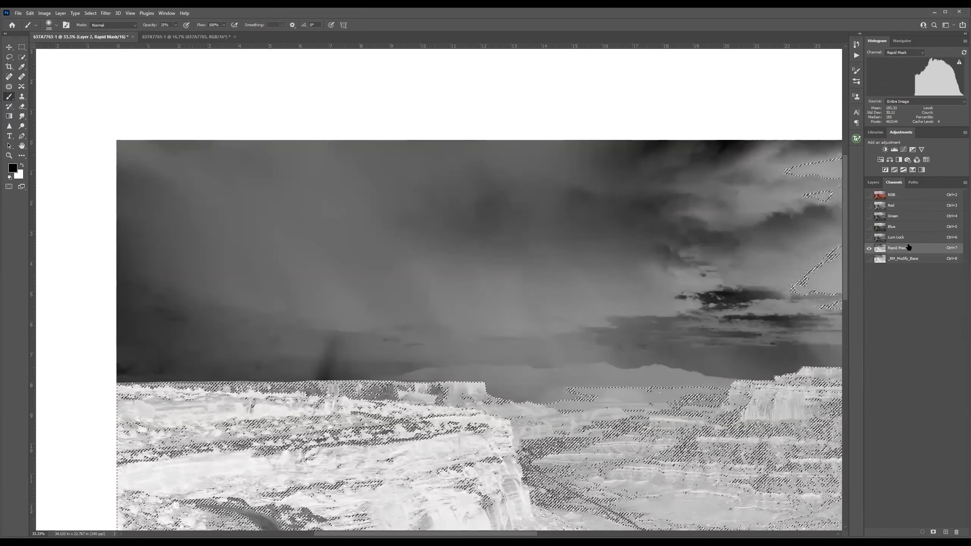
{"action": "key", "text": "F7"}
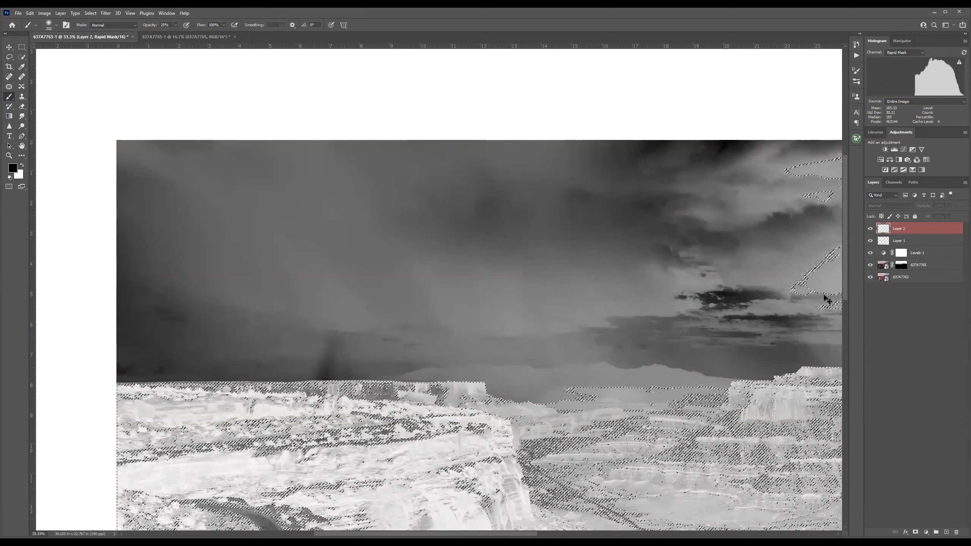
{"action": "key", "text": "ctrl+2"}
{"action": "key", "text": "x"}
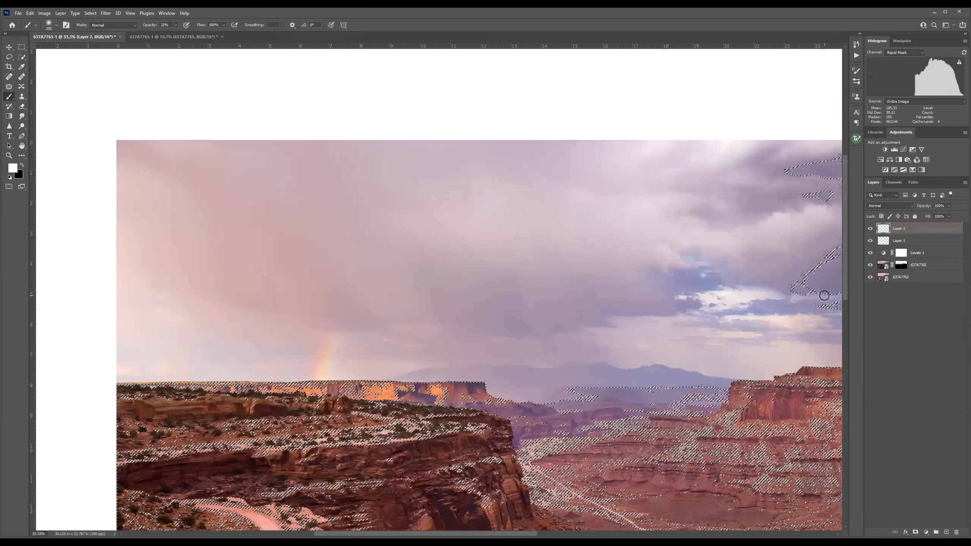
- Hide the selection outline and set the blend mode of Layer 2 to Overlay
{"action": "key", "text": "ctrl+minus"}
{"action": "key", "text": "ctrl+d"}
{"action": "left_click", "coordinate": [900, 205]}
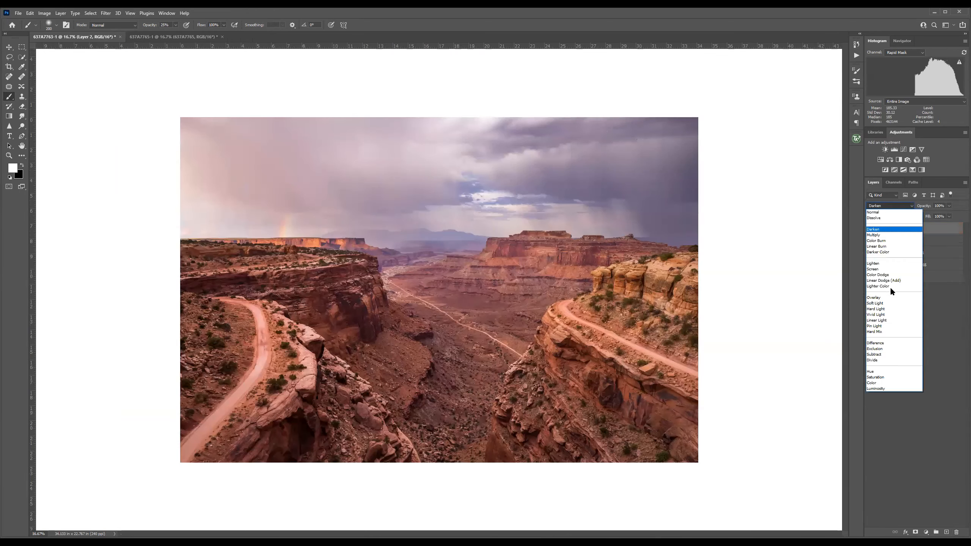
{"action": "left_click", "coordinate": [890, 298]}
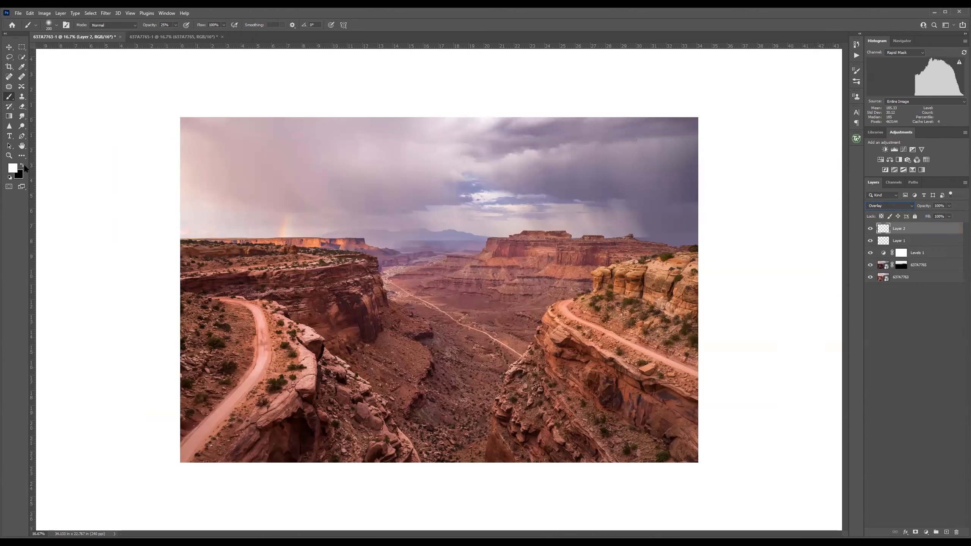
- Set the foreground colour to black, the brush opacity to 15%, and enlarge the brush to 700 px
{"action": "left_click", "coordinate": [22, 164]}
{"action": "left_click_drag", "start_coordinate": [175, 26], "coordinate": [173, 34]}
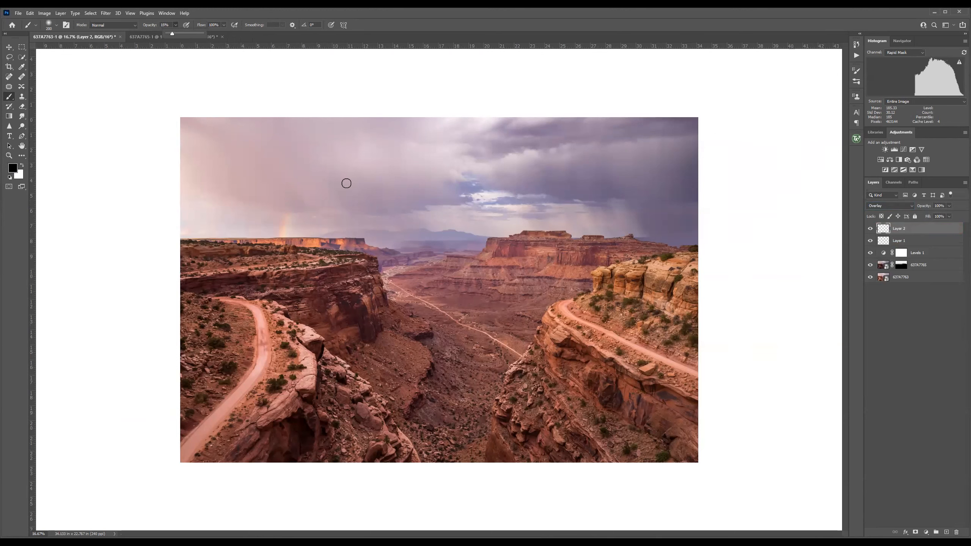
{"action": "key", "text": "bracketright"}
{"action": "key", "text": "bracketright"}
{"action": "key", "text": "bracketright"}
{"action": "key", "text": "bracketright"}
{"action": "key", "text": "bracketright"}
{"action": "key", "text": "bracketright"}
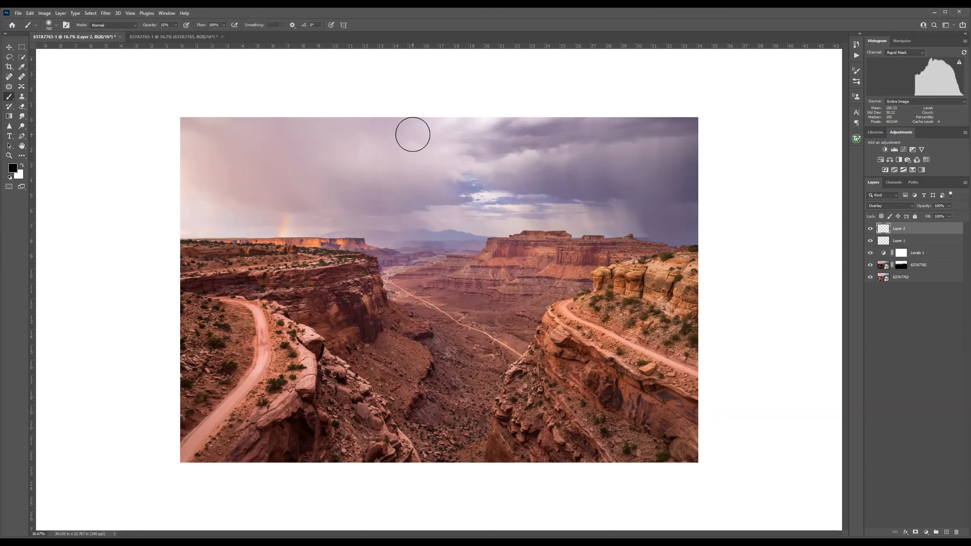
- Check the selection outline, hide it again, and paint black on Layer 2 to burn the storm clouds
{"action": "key", "text": "ctrl+alt+2"}
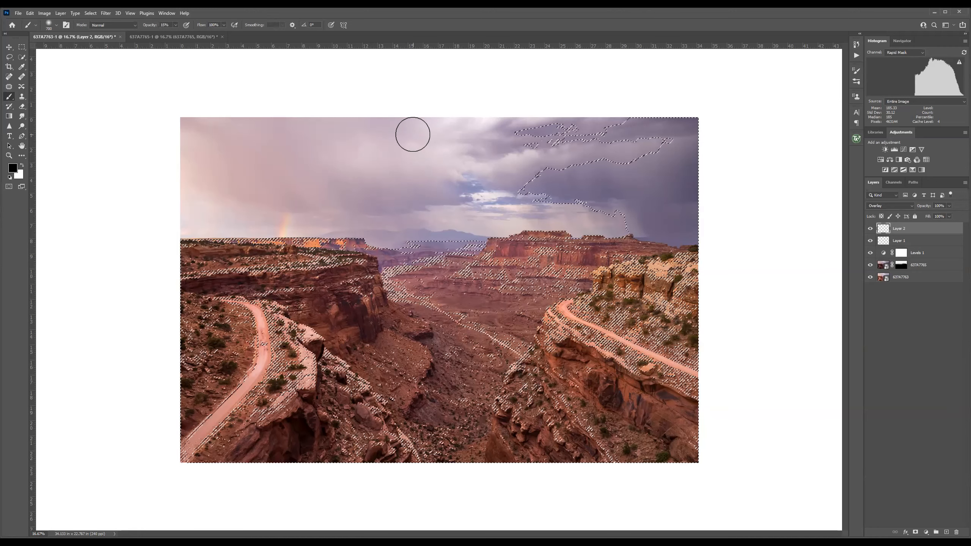
{"action": "key", "text": "ctrl+d"}
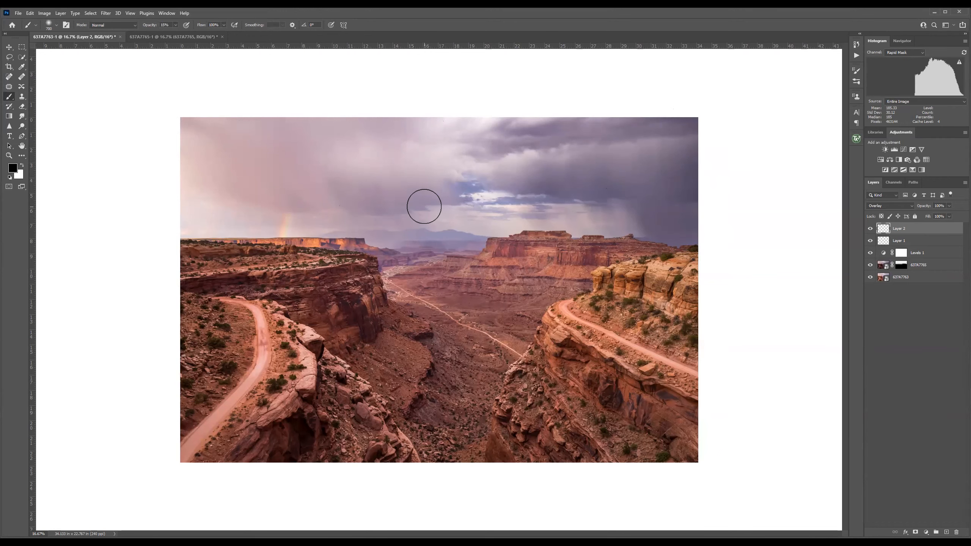
{"action": "scroll", "coordinate": [630, 185], "scroll_direction": "up", "scroll_amount": 2}
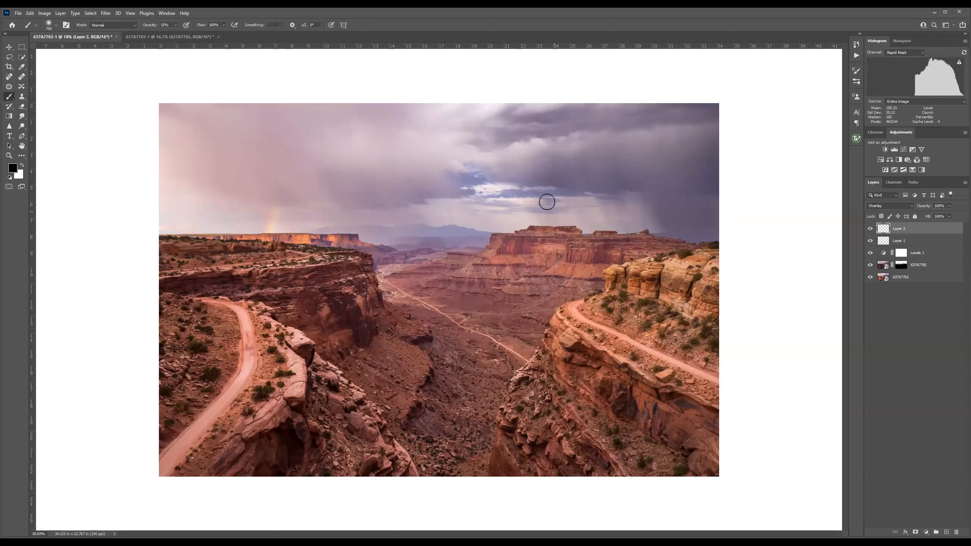
{"action": "key", "text": "bracketright"}
{"action": "key", "text": "bracketright"}
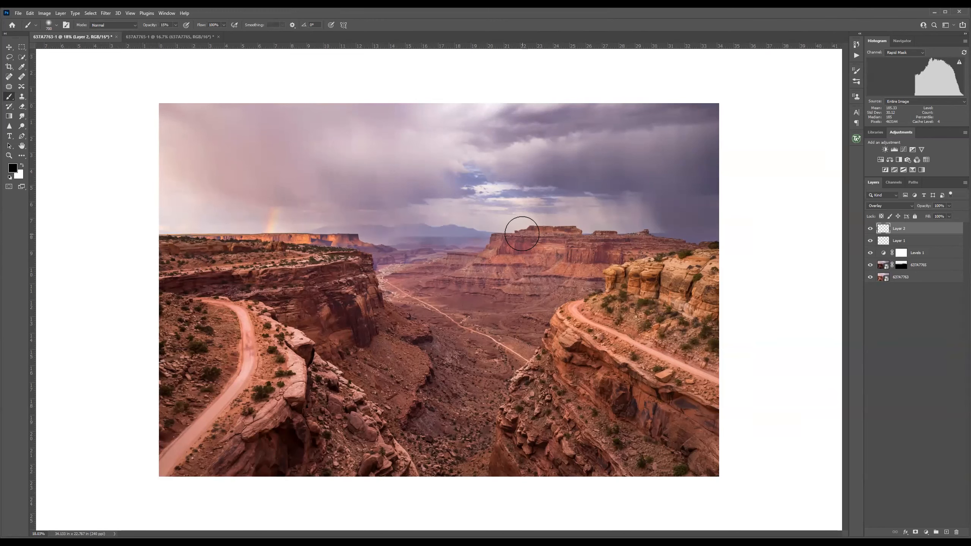
- Compare the whole image with and without the burned Layer 2
{"action": "key", "text": "ctrl+minus"}
{"action": "left_click", "coordinate": [870, 228]}
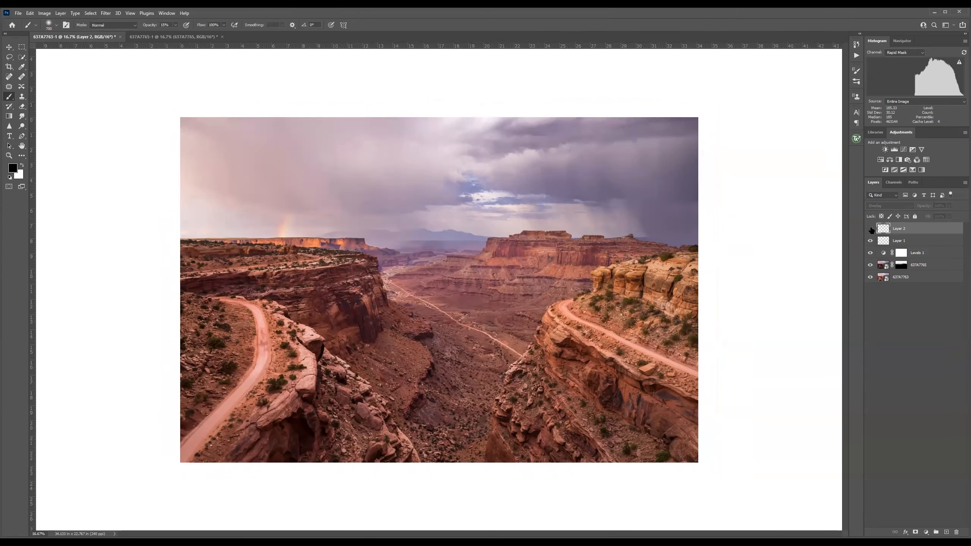
{"action": "left_click", "coordinate": [870, 229]}
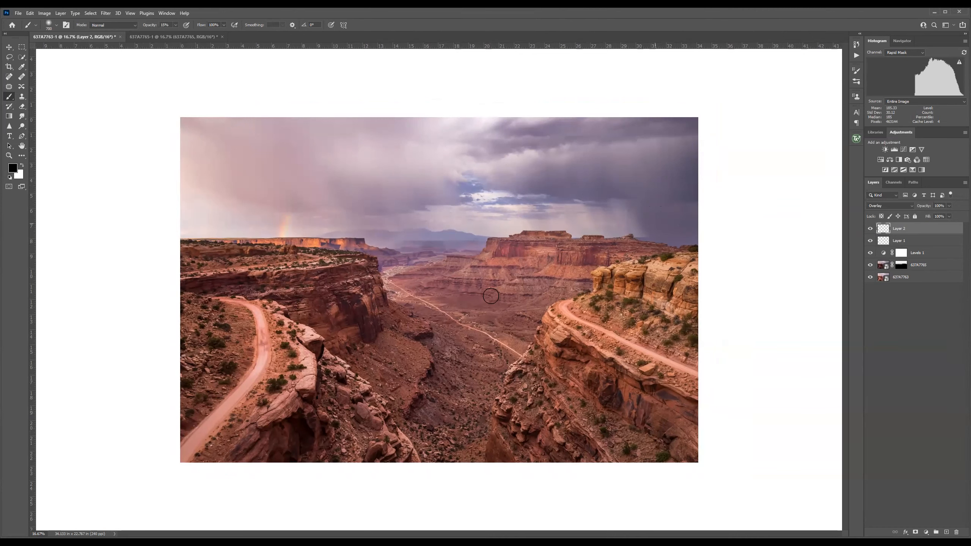
- Adjust the brush size and continue painting black on Layer 2 over the sky and toward the image edges
{"action": "key", "text": "ctrl+plus"}
{"action": "key", "text": "bracketright"}
{"action": "key", "text": "bracketright"}
{"action": "key", "text": "bracketright"}
{"action": "key", "text": "bracketright"}
{"action": "key", "text": "bracketright"}
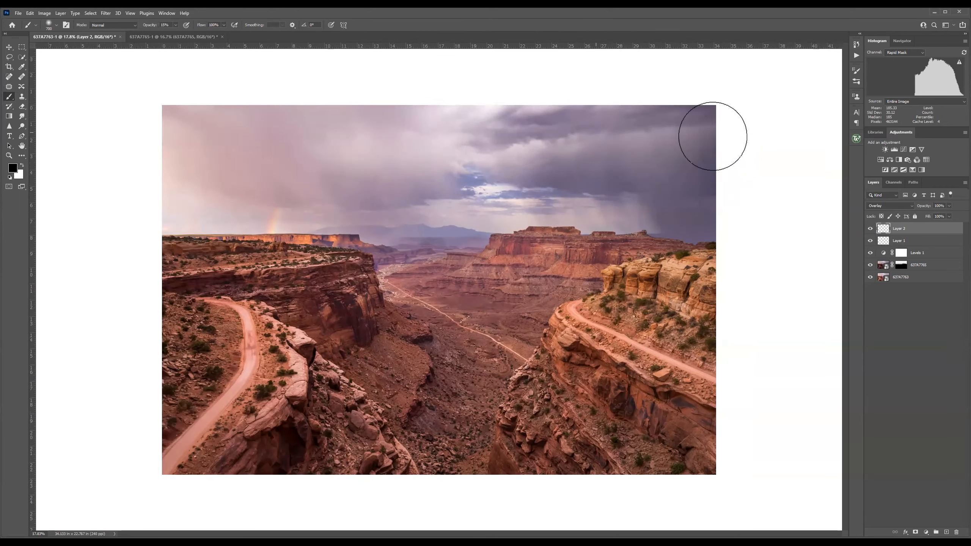
{"action": "key", "text": "bracketleft"}
{"action": "key", "text": "bracketleft"}
{"action": "key", "text": "bracketleft"}
{"action": "key", "text": "bracketleft"}
{"action": "scroll", "coordinate": [375, 227], "scroll_direction": "up", "scroll_amount": 1}
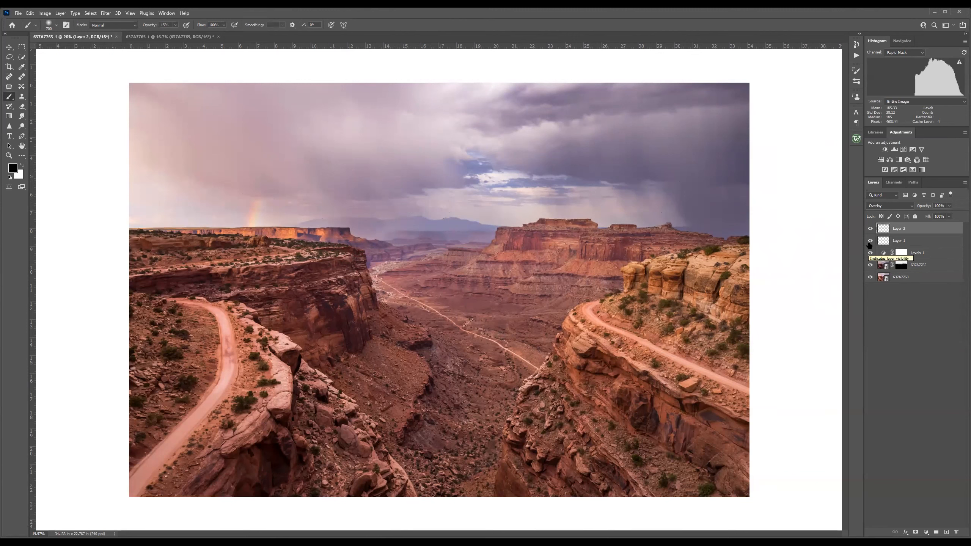
- Compare the image with and without Levels 1, Layer 1 and Layer 2, and select the 637A7765 layer's mask
{"action": "left_click_drag", "start_coordinate": [870, 254], "coordinate": [870, 228]}
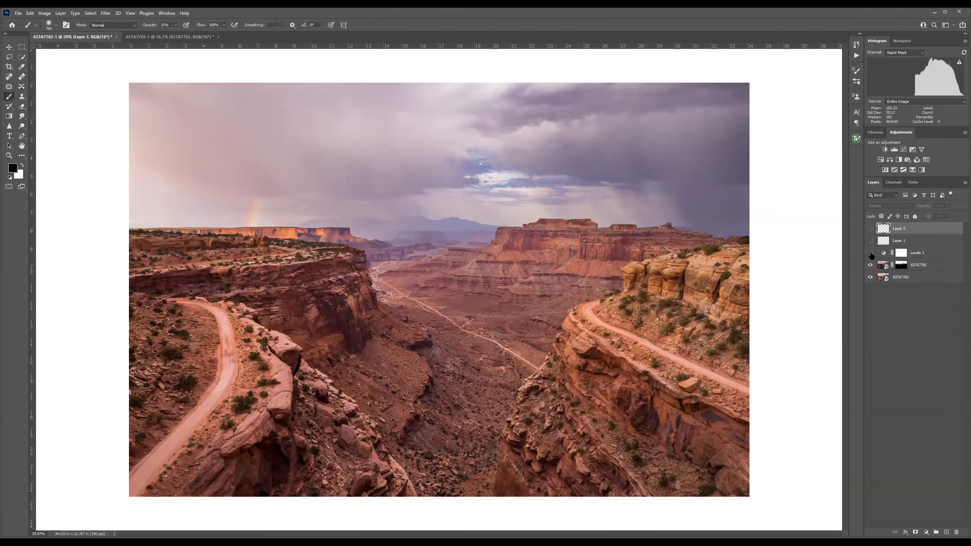
{"action": "left_click_drag", "start_coordinate": [870, 253], "coordinate": [870, 228]}
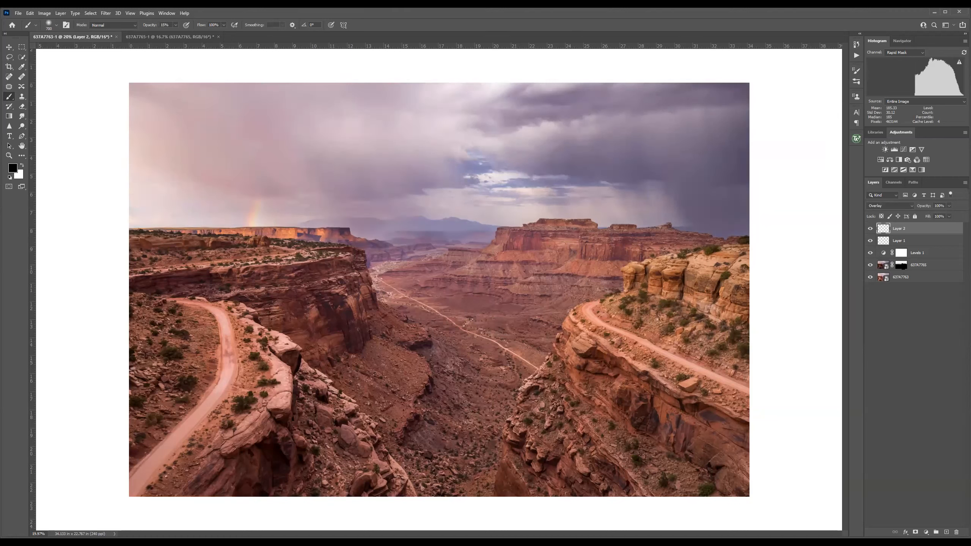
{"action": "left_click", "coordinate": [901, 265]}
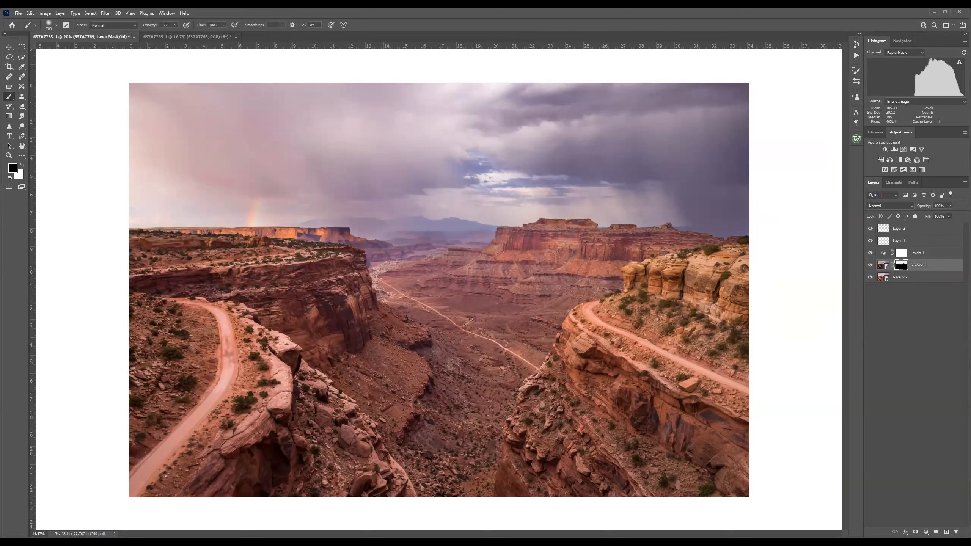
{"action": "left_click", "coordinate": [870, 228]}
{"action": "left_click", "coordinate": [870, 228]}
- Review the layer stack from the 637A7765 mask up to Layer 1, and open the options of base layer 637A7763
{"action": "left_click", "coordinate": [856, 140]}
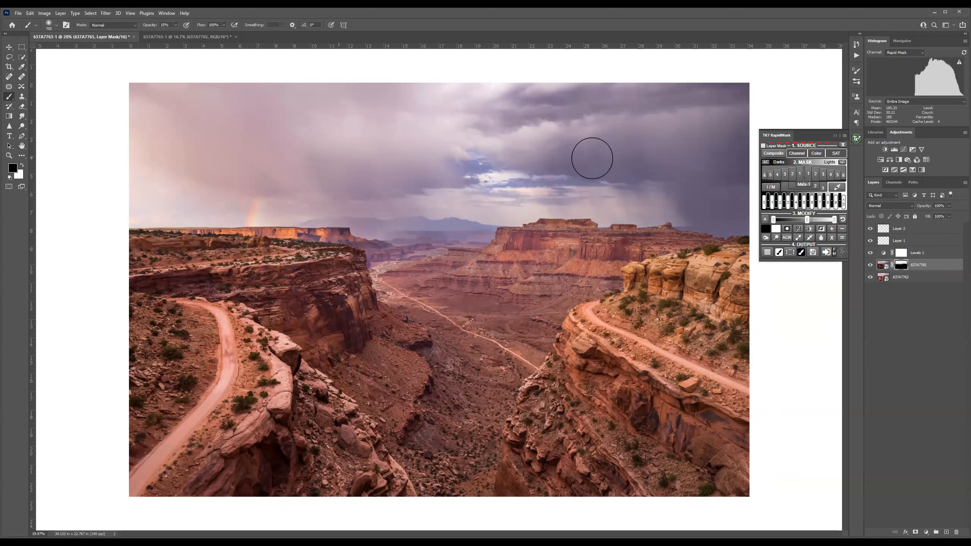
{"action": "left_click_drag", "start_coordinate": [373, 102], "coordinate": [404, 99]}
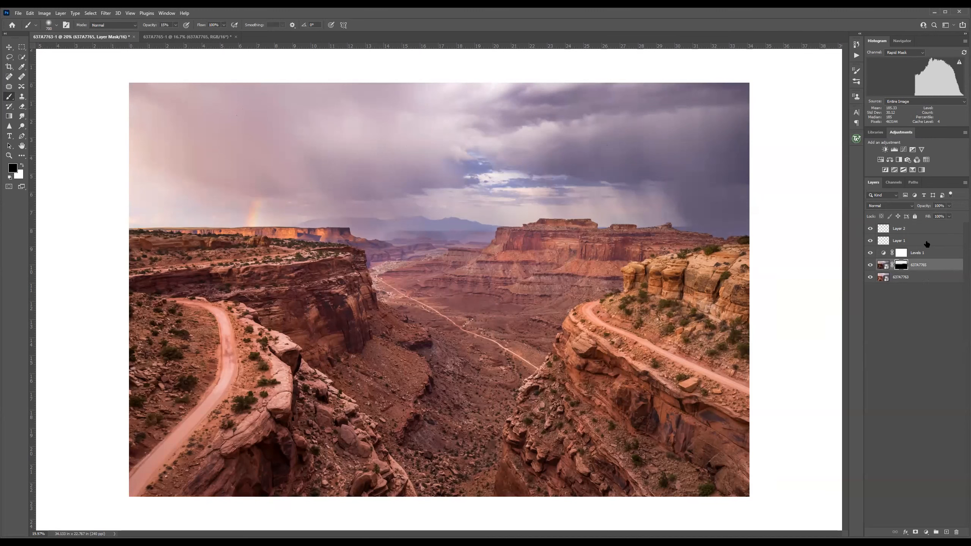
{"action": "key", "text": "alt+bracketright"}
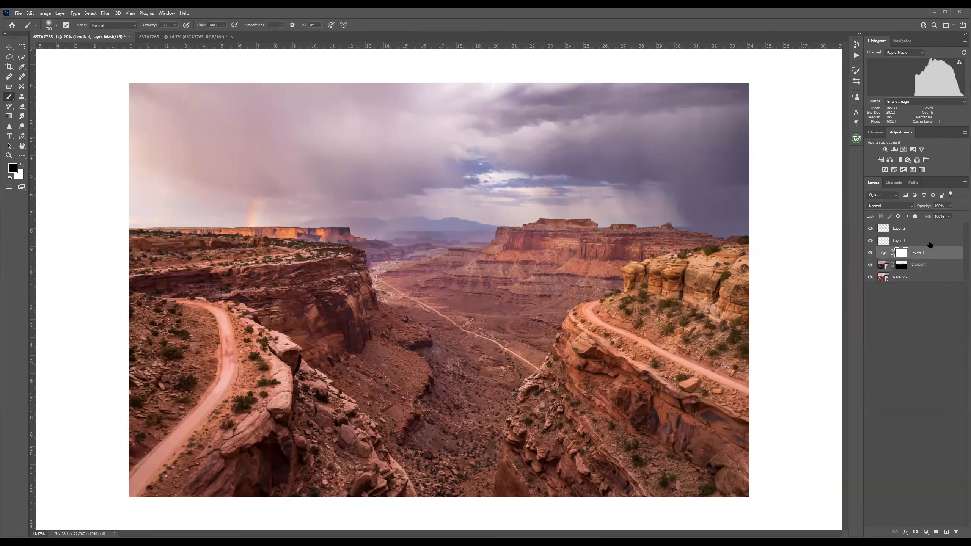
{"action": "key", "text": "alt+bracketright"}
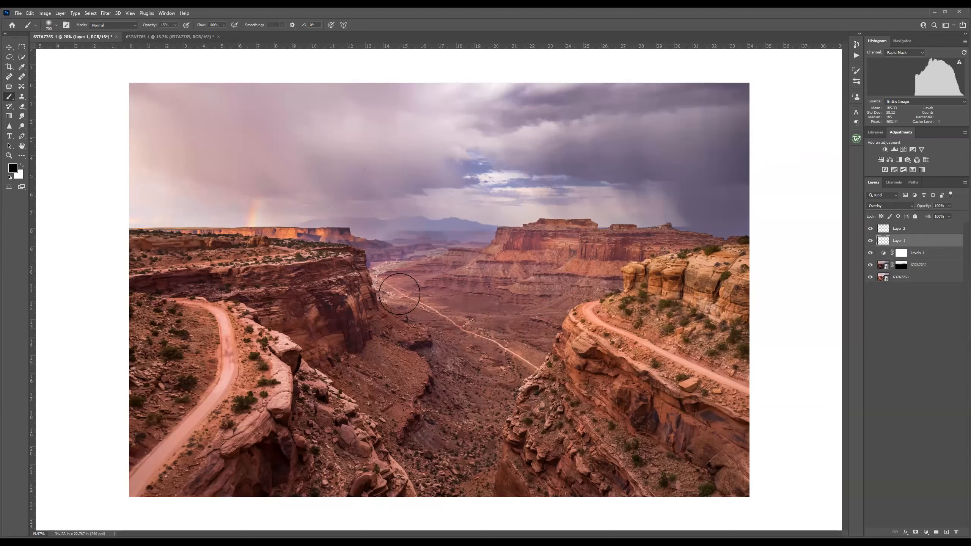
{"action": "left_click", "coordinate": [886, 279]}
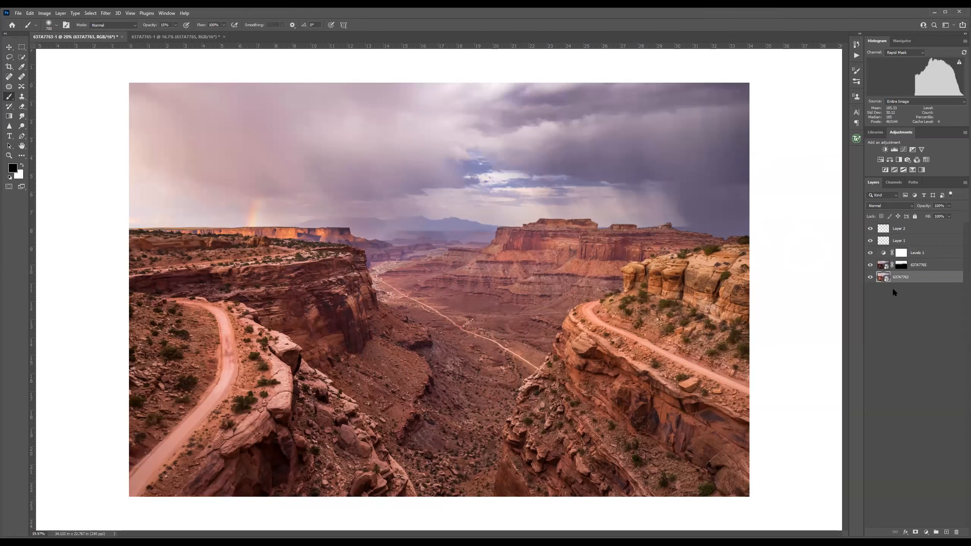
{"action": "right_click", "coordinate": [905, 279]}
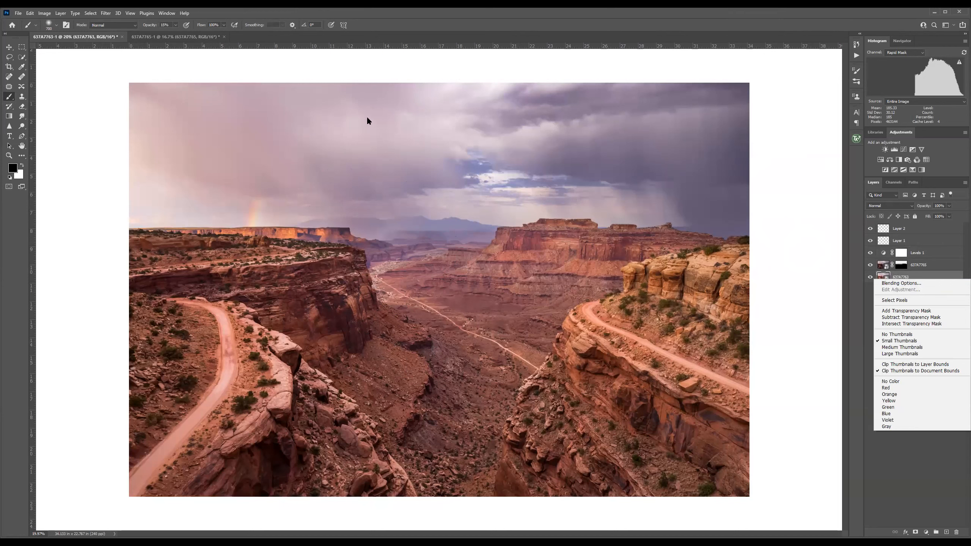
{"action": "left_click", "coordinate": [624, 115]}
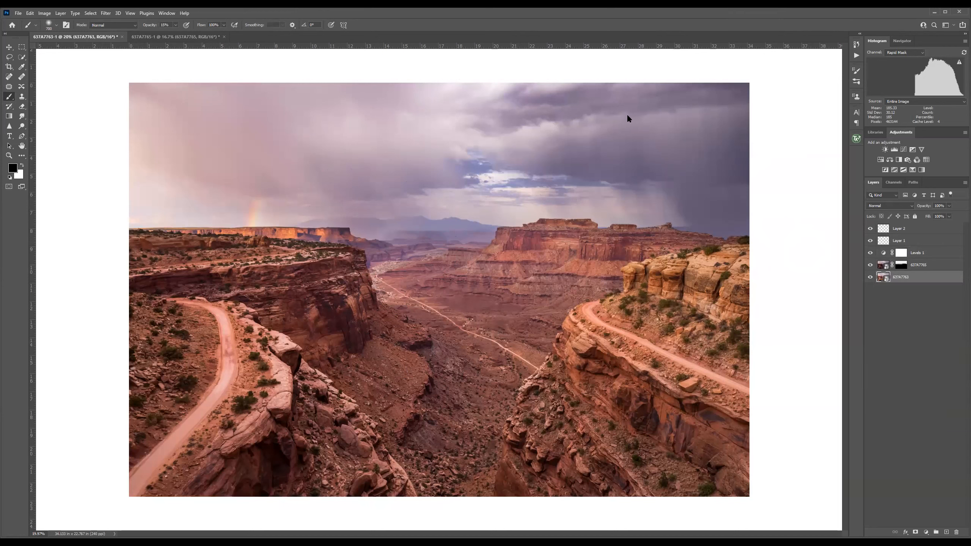
{"action": "double_click", "coordinate": [884, 278]}
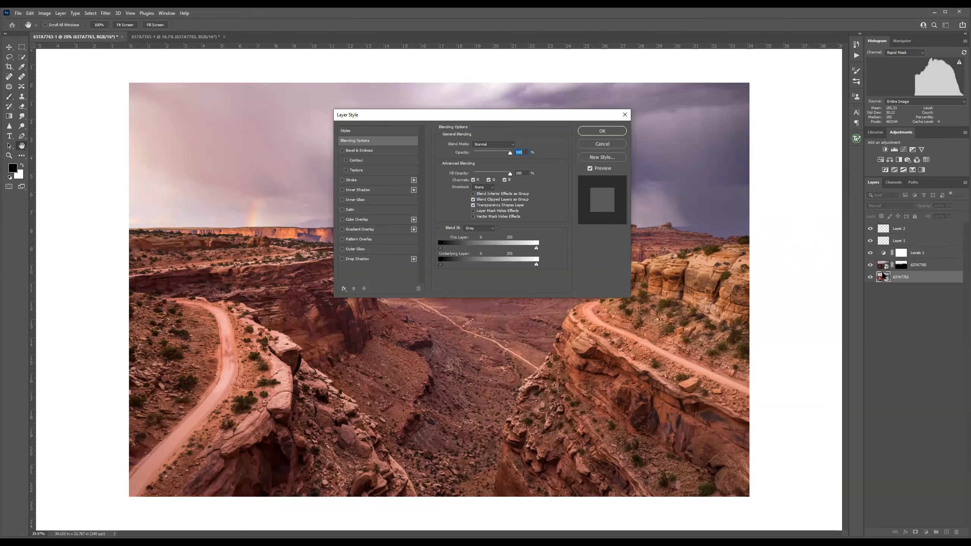
{"action": "key", "text": "Escape"}
{"action": "right_click", "coordinate": [872, 305]}
{"action": "key", "text": "Escape"}
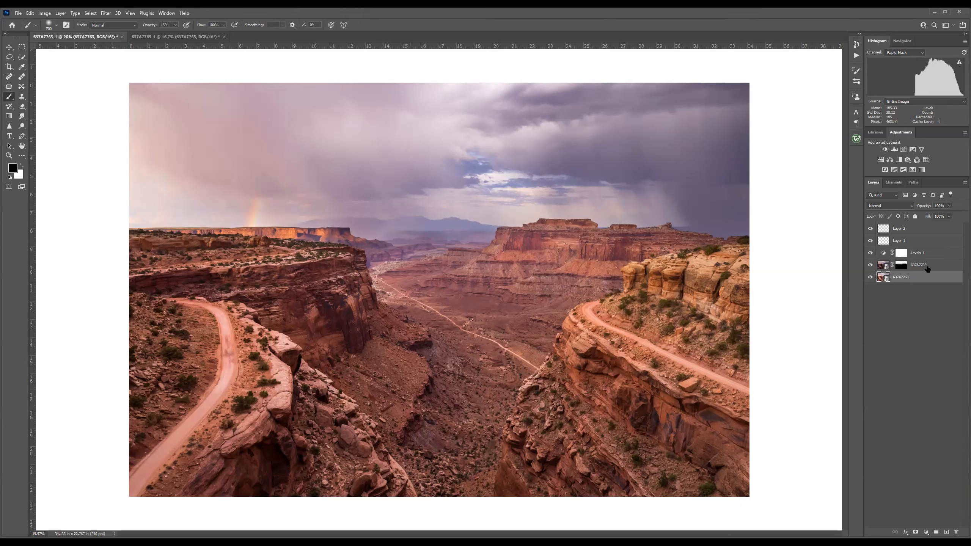
- Compare the image with and without Levels 1, Layer 1 and Layer 2, and examine the sky and horizon up close
{"action": "left_click", "coordinate": [903, 268]}
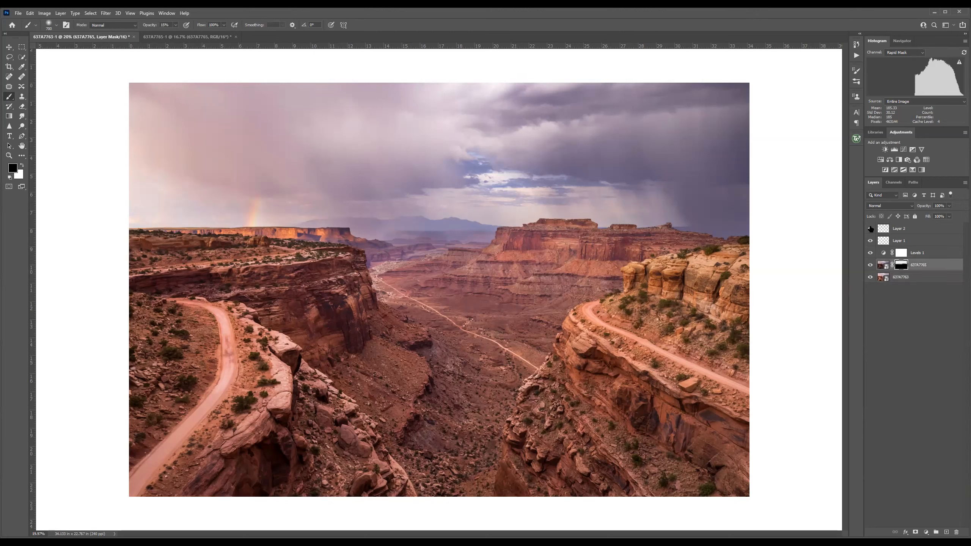
{"action": "left_click_drag", "start_coordinate": [871, 253], "coordinate": [870, 230]}
{"action": "left_click", "coordinate": [871, 252]}
{"action": "left_click", "coordinate": [870, 241]}
{"action": "left_click", "coordinate": [871, 231]}
{"action": "key", "text": "ctrl+plus"}
{"action": "key", "text": "ctrl+plus"}
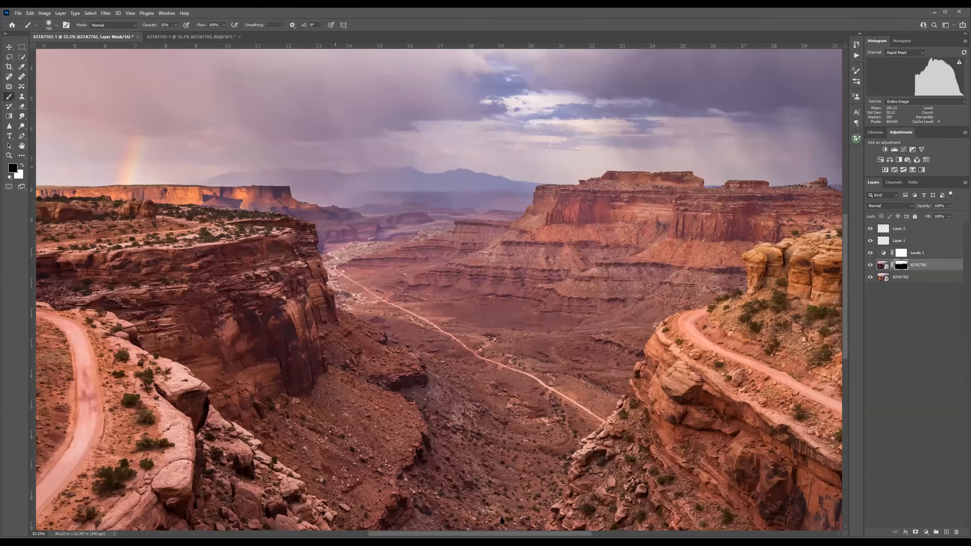
{"action": "key", "text": "ctrl+plus"}
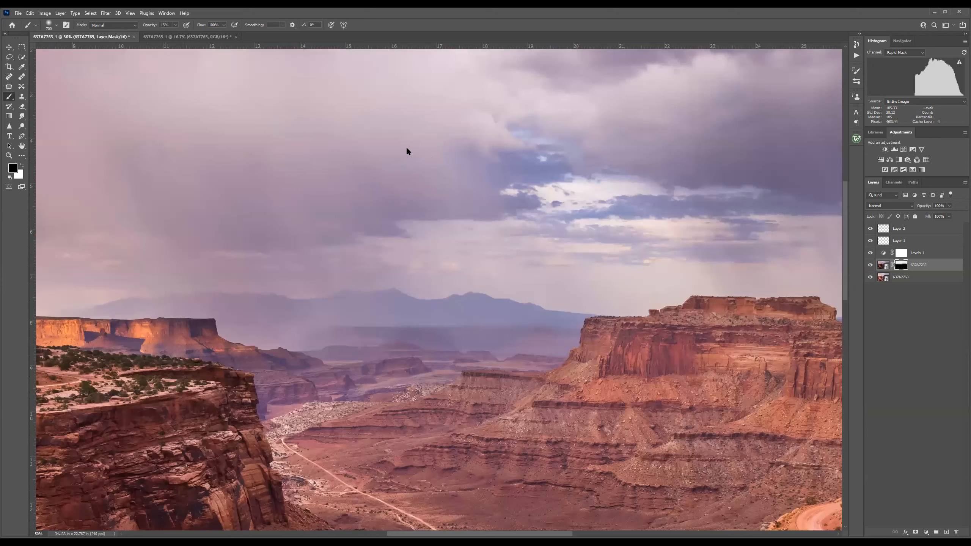
{"action": "scroll", "coordinate": [404, 152], "scroll_direction": "left", "scroll_amount": 5}
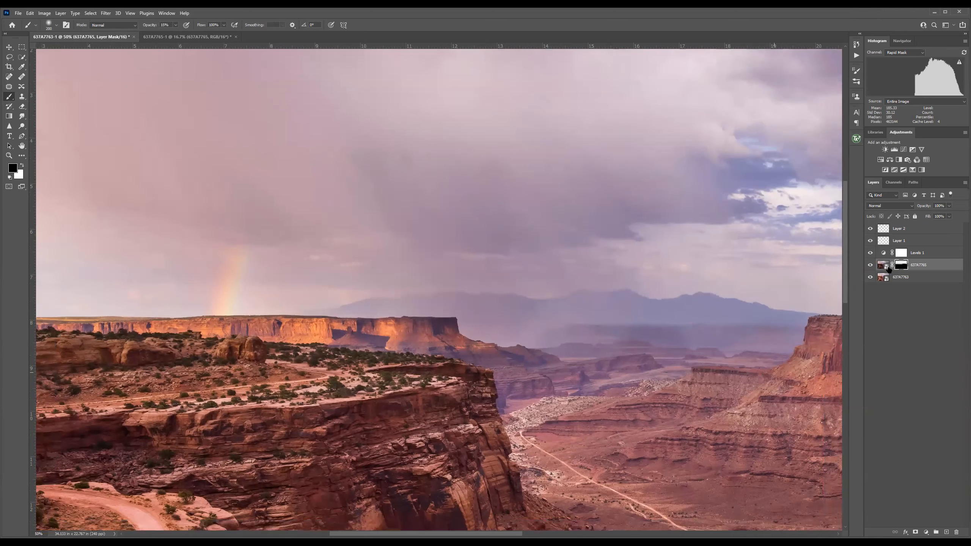
{"action": "key", "text": "ctrl+minus"}
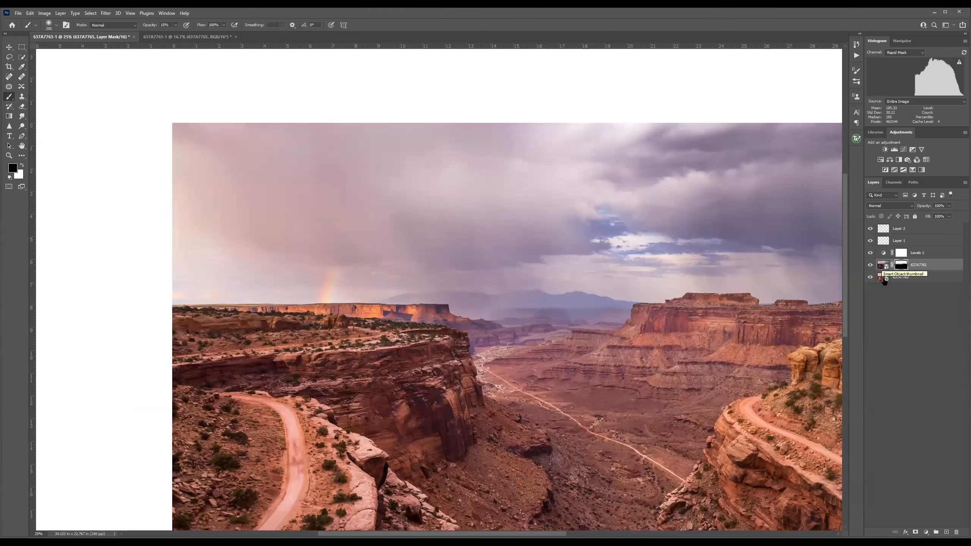
- Merge layers 637A7765 and 637A7763 into a new stamped layer above them, keeping both originals
{"action": "left_click", "coordinate": [870, 265]}
{"action": "key", "text": "ctrl+comma"}
{"action": "left_click", "coordinate": [933, 270], "text": "shift"}
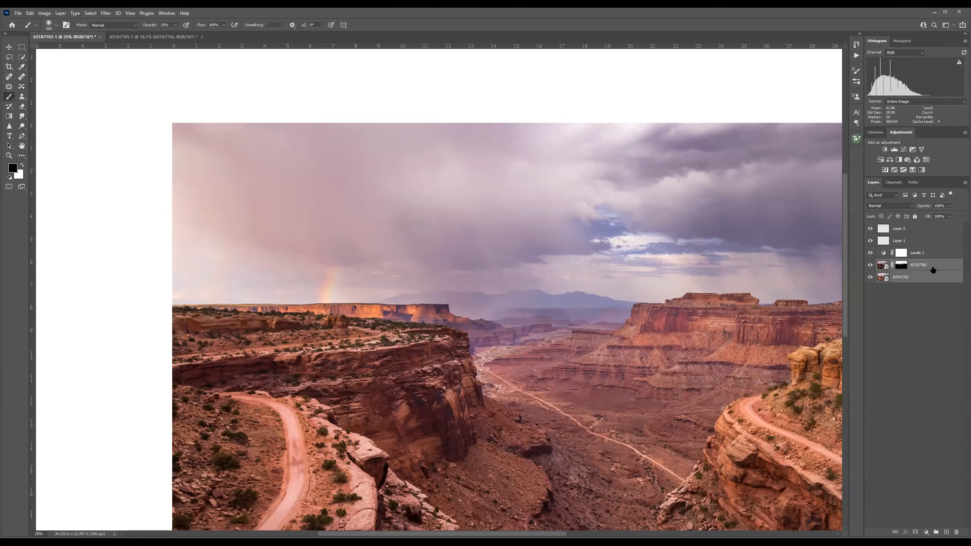
{"action": "key", "text": "ctrl+j"}
{"action": "key", "text": "ctrl+z"}
{"action": "key", "text": "ctrl+alt+e"}
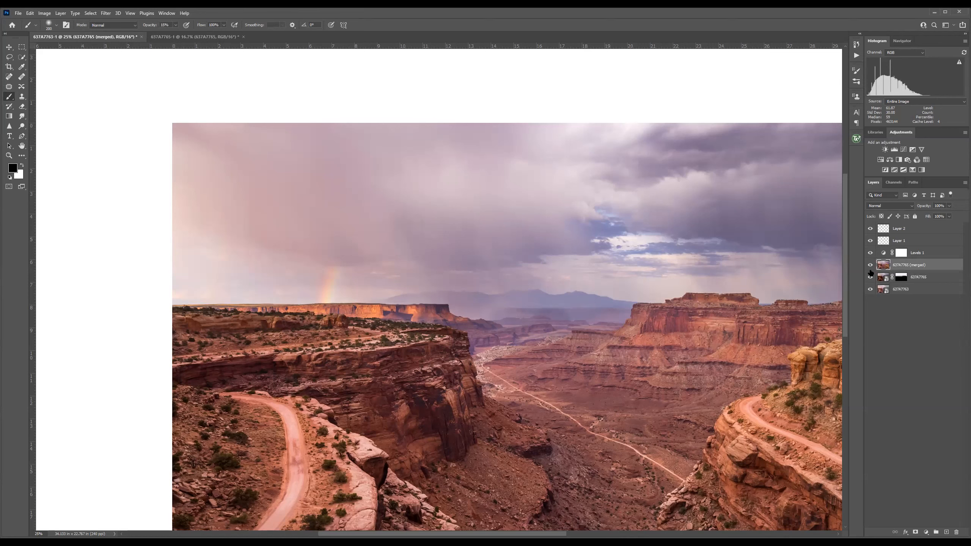
- Check the merged layer against its two source layers by switching their visibility, and hide both sources
{"action": "left_click", "coordinate": [871, 290]}
{"action": "left_click", "coordinate": [871, 277]}
{"action": "left_click", "coordinate": [870, 277]}
{"action": "left_click", "coordinate": [872, 265]}
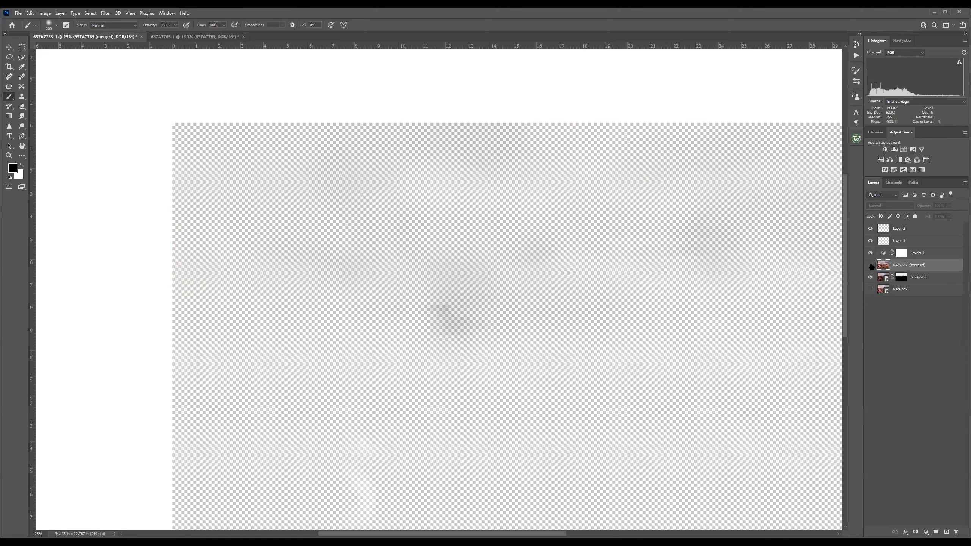
{"action": "left_click", "coordinate": [871, 265]}
{"action": "left_click", "coordinate": [870, 276]}
{"action": "left_click", "coordinate": [871, 289]}
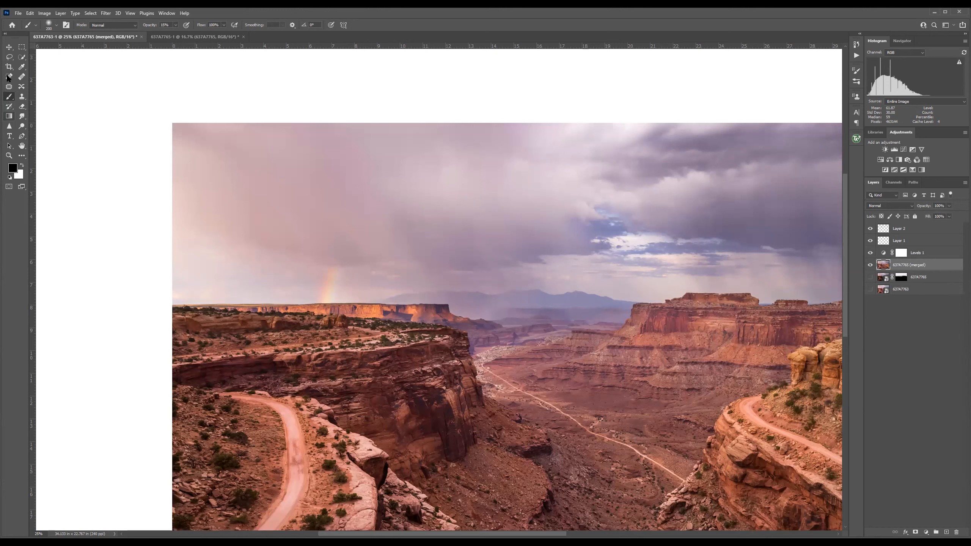
- Enlarge the Spot Healing Brush and heal a spot in the cloudy sky on the merged layer
{"action": "key", "text": "j"}
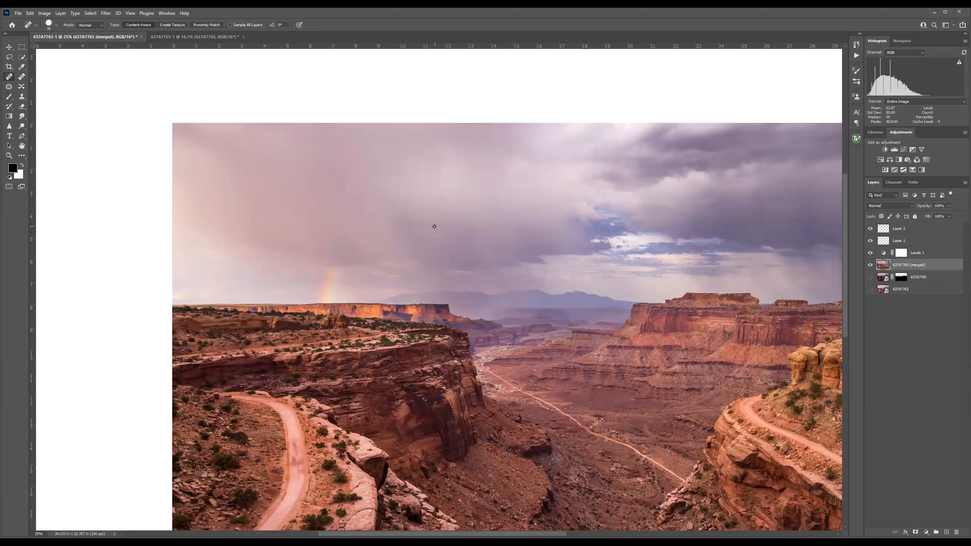
{"action": "key", "text": "bracketright"}
{"action": "key", "text": "bracketright"}
{"action": "key", "text": "bracketright"}
{"action": "key", "text": "bracketright"}
{"action": "key", "text": "bracketright"}
{"action": "key", "text": "bracketright"}
{"action": "key", "text": "bracketright"}
{"action": "key", "text": "bracketright"}
{"action": "key", "text": "bracketright"}
{"action": "key", "text": "bracketright"}
{"action": "key", "text": "bracketright"}
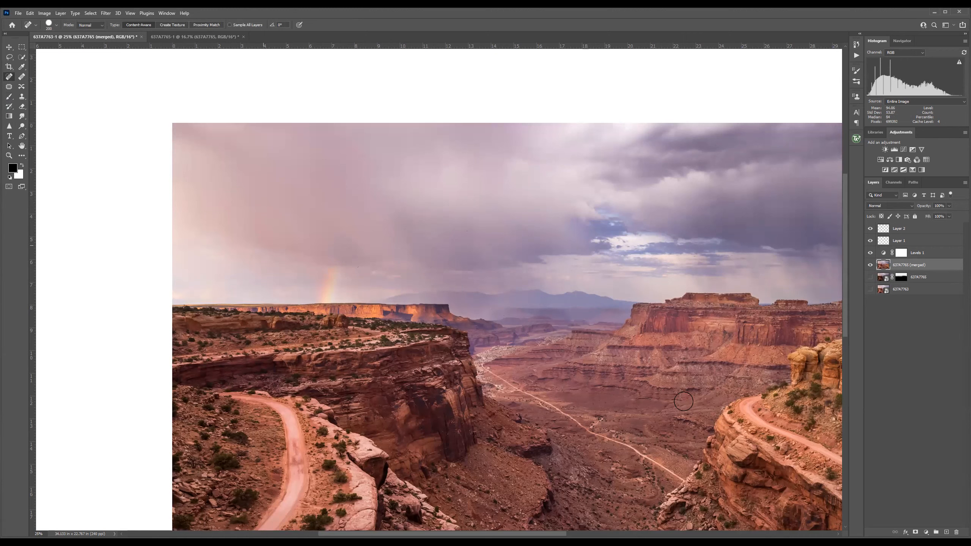
{"action": "left_click", "coordinate": [422, 221]}
- Show source layers 637A7765 and 637A7763 again and fit the whole canyon image in view
{"action": "left_click_drag", "start_coordinate": [870, 289], "coordinate": [870, 268]}
{"action": "left_click", "coordinate": [871, 266]}
{"action": "key", "text": "ctrl+minus"}
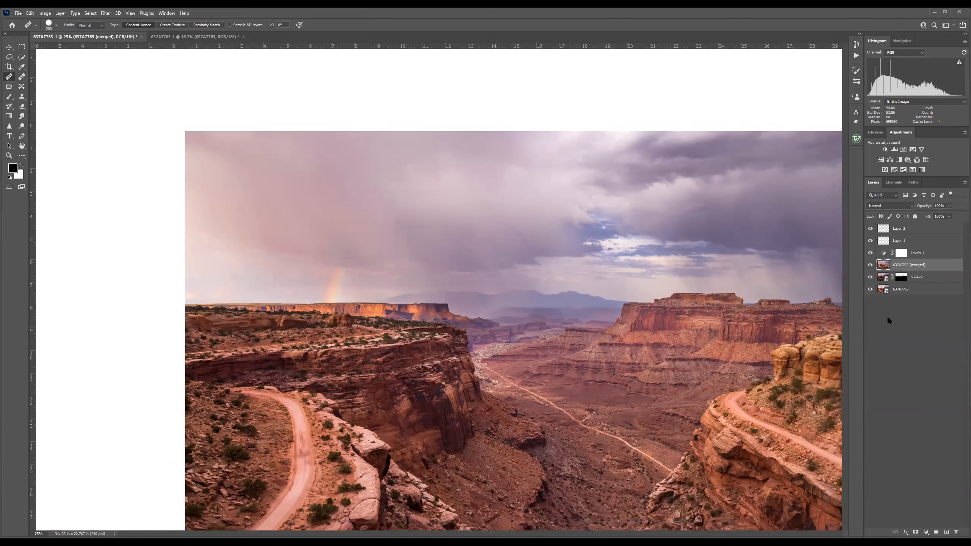
{"action": "key", "text": "ctrl+minus"}
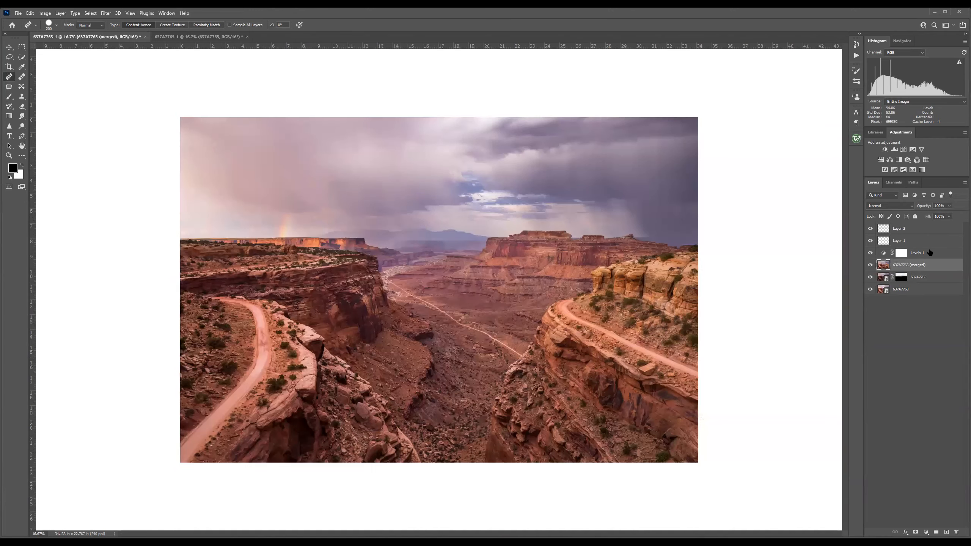
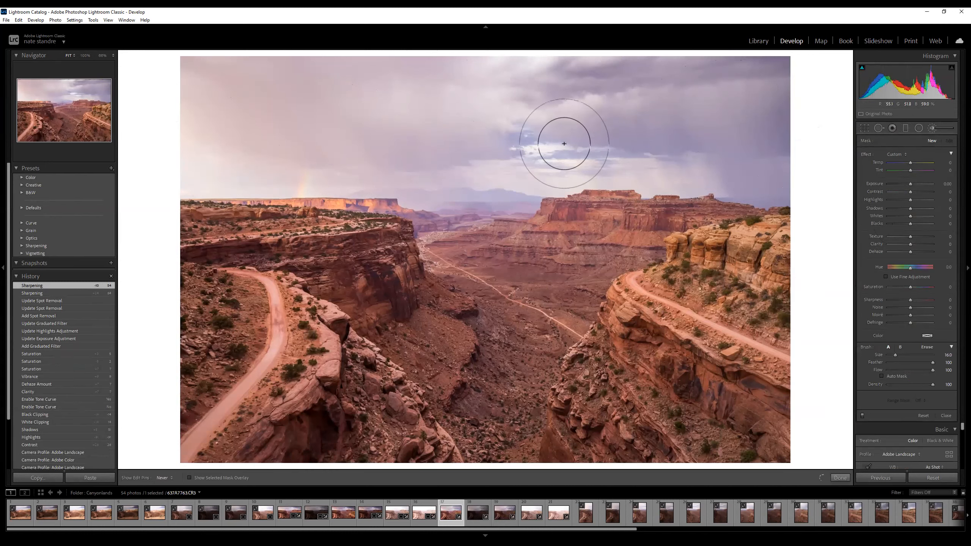
- In Lightroom Classic, try a sky brush adjustment on 637A7763 with luminance range 0/69 and Shadows -97, and delete it
{"action": "mouse_move", "coordinate": [776, 77]}
{"action": "left_mouse_down"}
{"action": "mouse_move", "coordinate": [323, 104]}
{"action": "mouse_move", "coordinate": [185, 158]}
{"action": "mouse_move", "coordinate": [207, 167]}
{"action": "mouse_move", "coordinate": [482, 154]}
{"action": "left_mouse_up"}
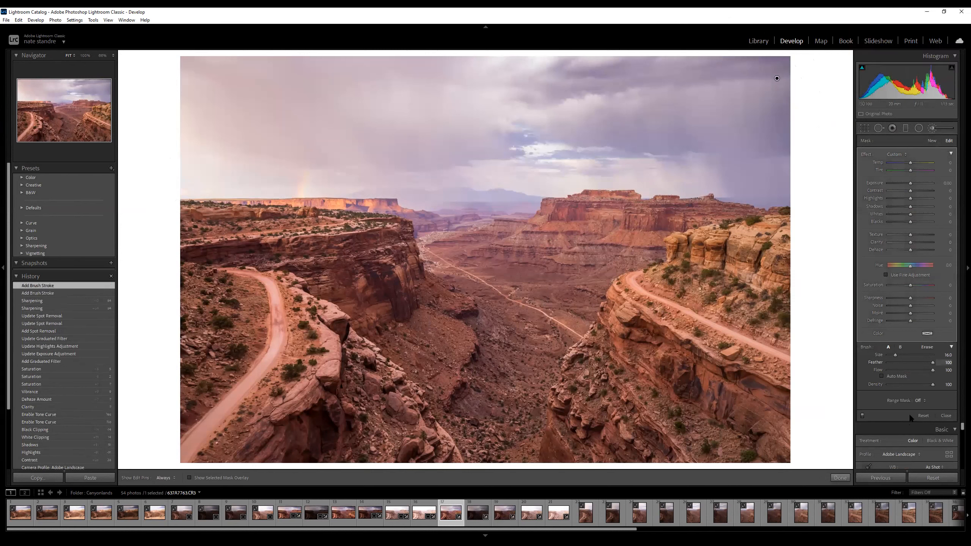
{"action": "left_click", "coordinate": [936, 426]}
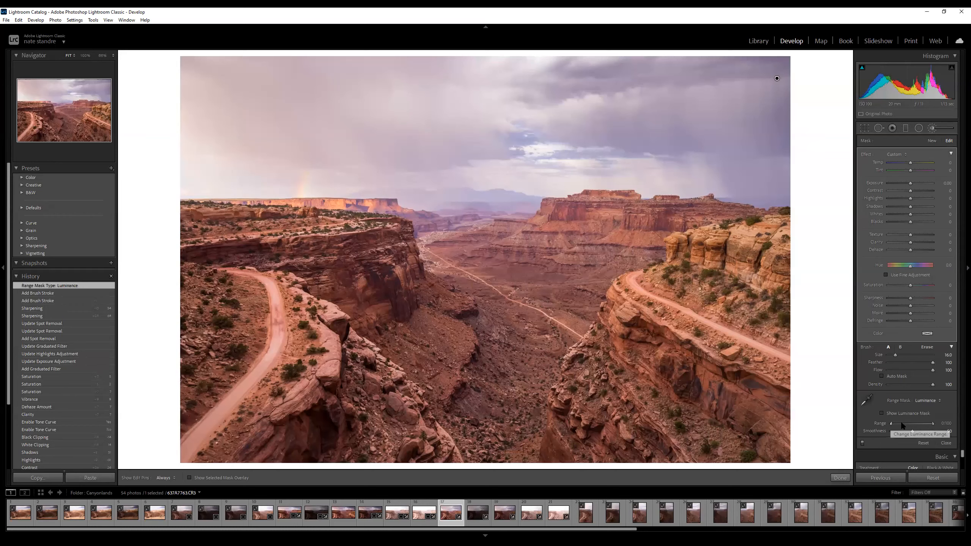
{"action": "key", "text": "alt"}
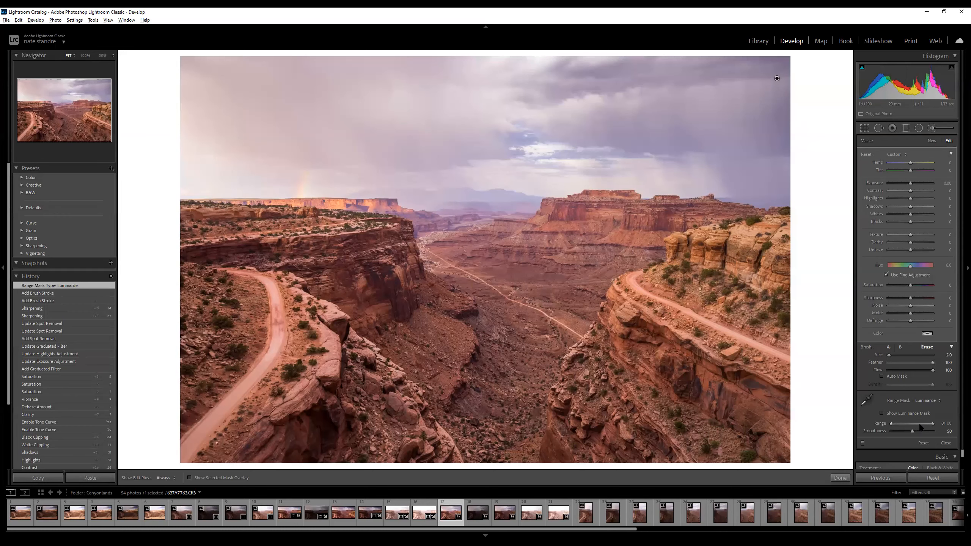
{"action": "mouse_move", "coordinate": [926, 427]}
{"action": "left_mouse_down"}
{"action": "mouse_move", "coordinate": [889, 427]}
{"action": "mouse_move", "coordinate": [935, 427]}
{"action": "mouse_move", "coordinate": [921, 427]}
{"action": "left_mouse_up"}
{"action": "left_click_drag", "start_coordinate": [911, 198], "coordinate": [887, 207]}
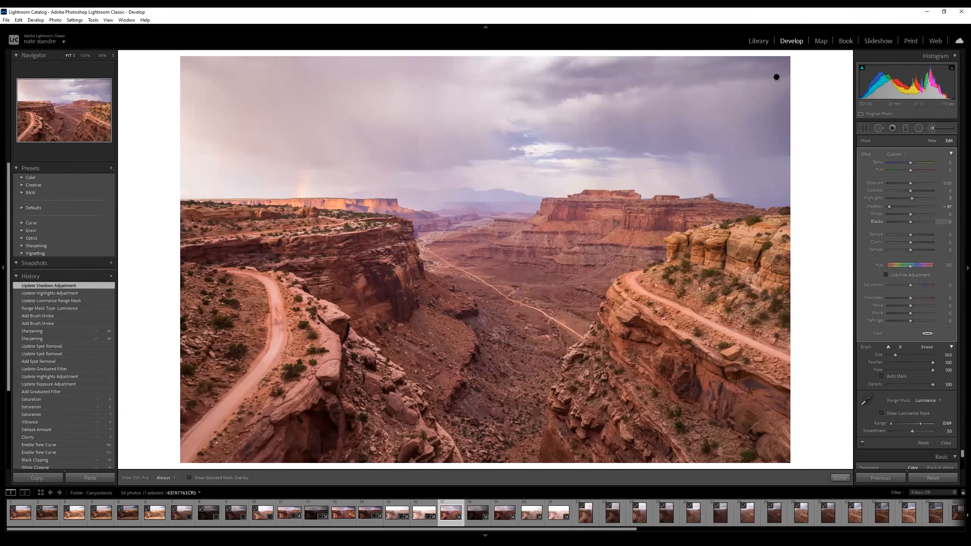
{"action": "key", "text": "Delete"}
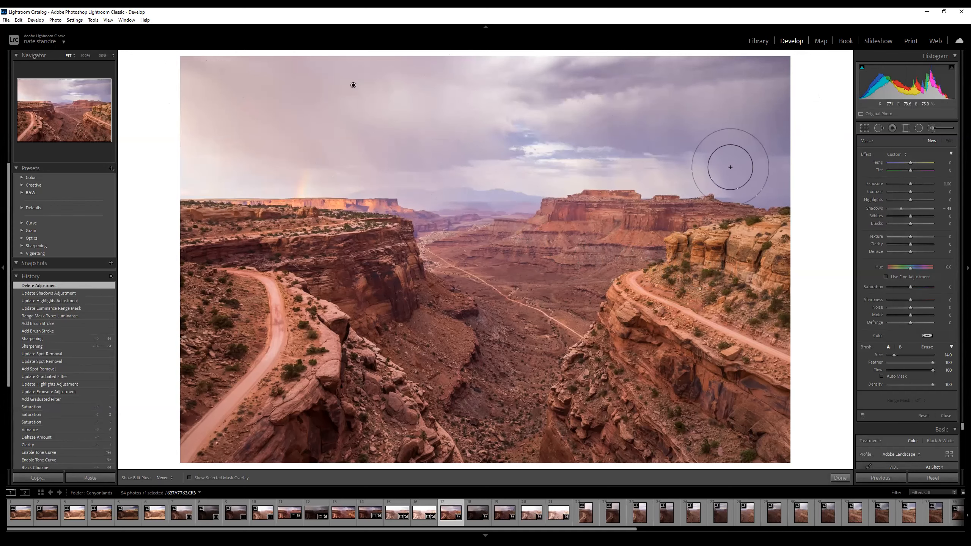
- Brush a local adjustment across the sky above the mesas in photo 637A7763
{"action": "mouse_move", "coordinate": [730, 167]}
{"action": "left_mouse_down"}
{"action": "mouse_move", "coordinate": [512, 138]}
{"action": "mouse_move", "coordinate": [694, 194]}
{"action": "mouse_move", "coordinate": [482, 140]}
{"action": "left_mouse_up"}
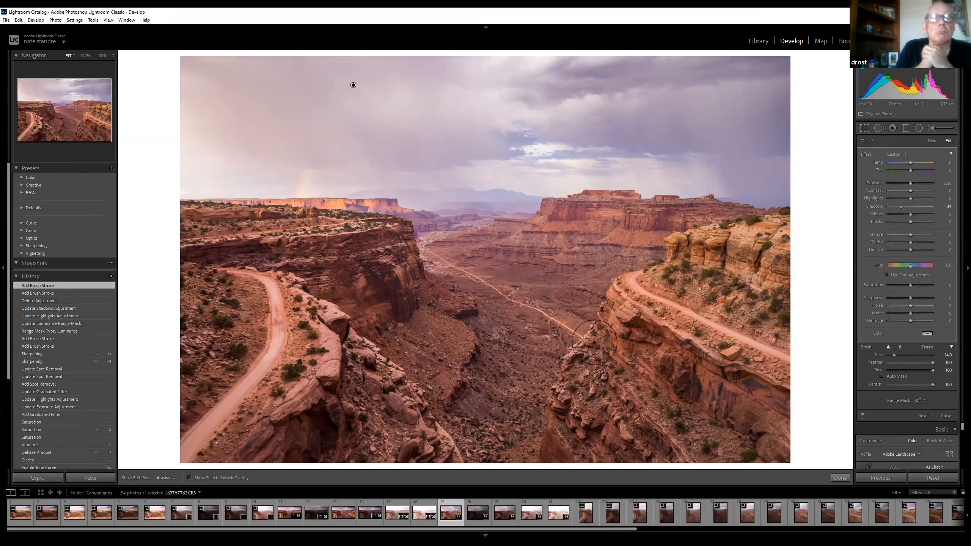
{"action": "scroll", "coordinate": [37, 231], "scroll_direction": "down", "scroll_amount": 1}
{"action": "scroll", "coordinate": [36, 231], "scroll_direction": "up", "scroll_amount": 1}
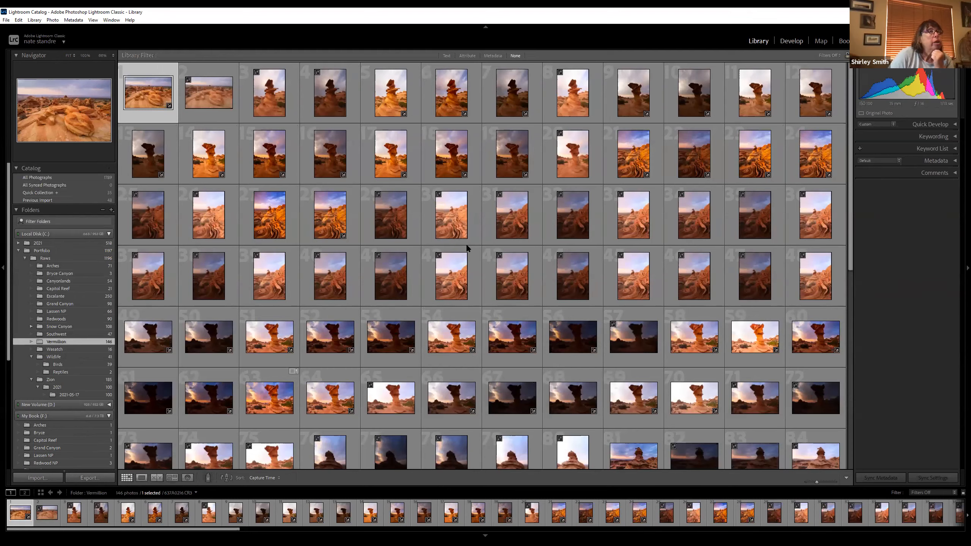
- Open the Vermillion folder's photos for developing and select photo 66, an exposure of the tall hoodoo at sunset
{"action": "key", "text": "d"}
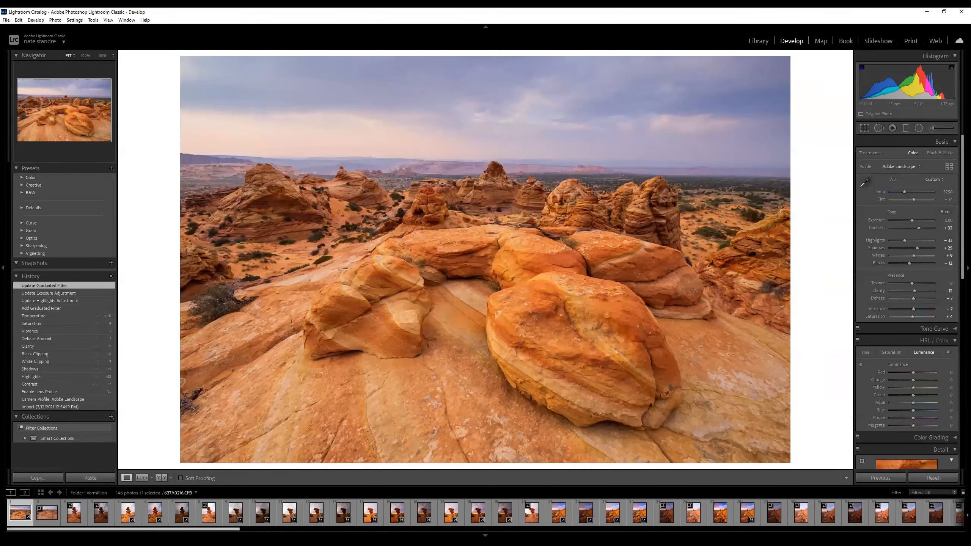
{"action": "scroll", "coordinate": [485, 512], "scroll_direction": "right", "scroll_amount": 8}
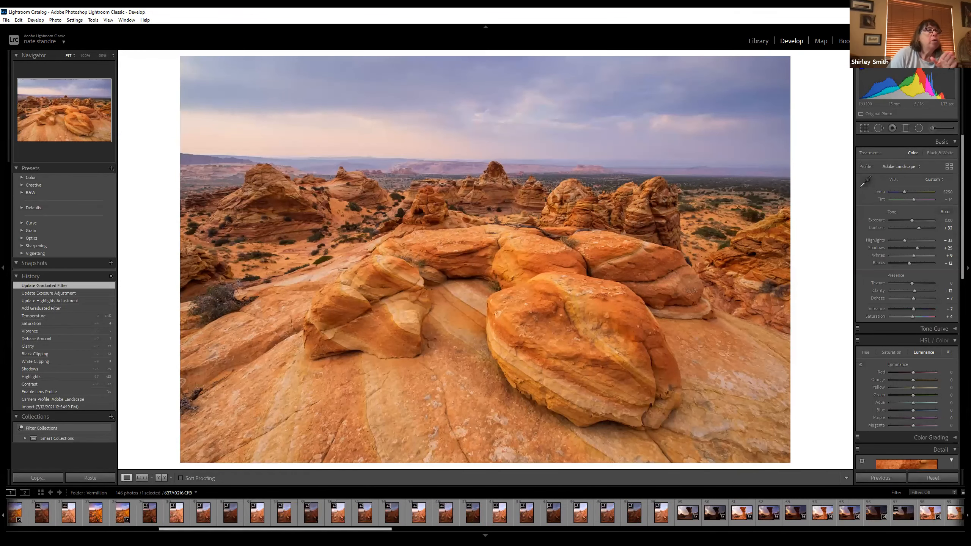
{"action": "scroll", "coordinate": [486, 513], "scroll_direction": "right", "scroll_amount": 3}
{"action": "scroll", "coordinate": [485, 512], "scroll_direction": "right", "scroll_amount": 3}
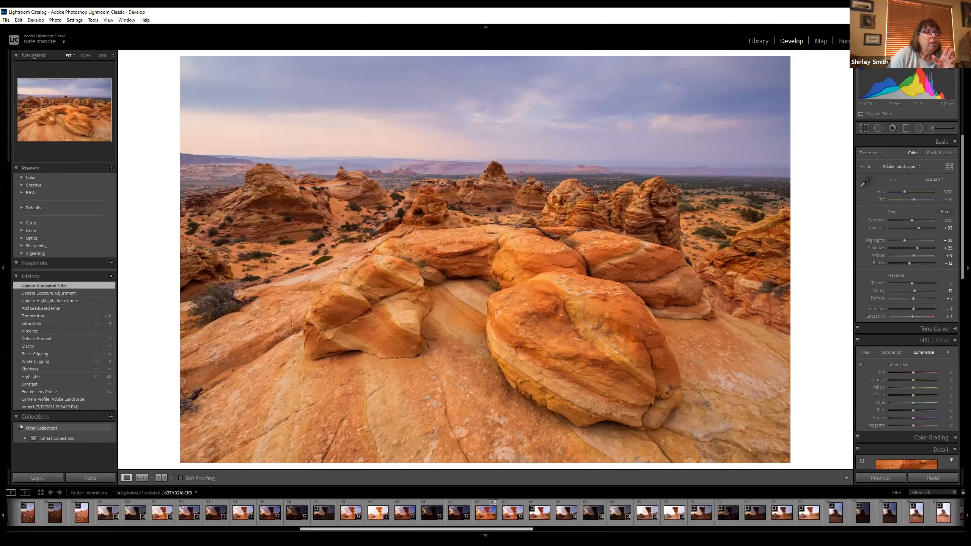
{"action": "scroll", "coordinate": [485, 512], "scroll_direction": "right", "scroll_amount": 1}
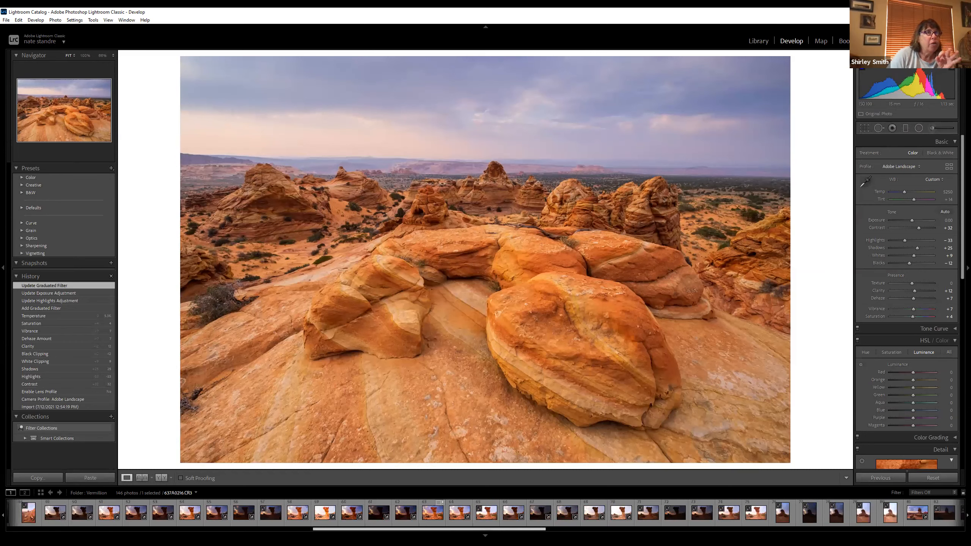
{"action": "left_click", "coordinate": [512, 525]}
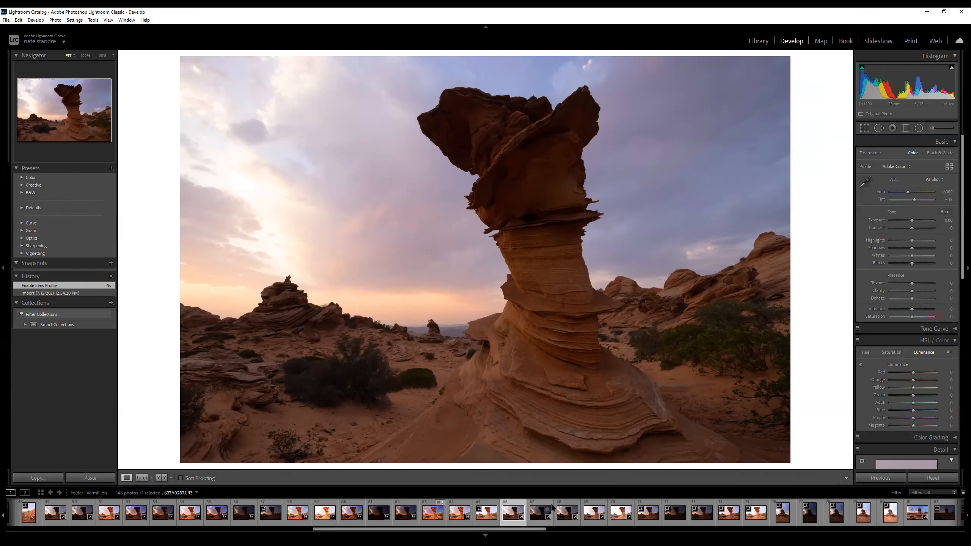
- Compare the darker and brighter bracketed exposures of the hoodoo and select 637A0289
{"action": "left_click", "coordinate": [537, 526]}
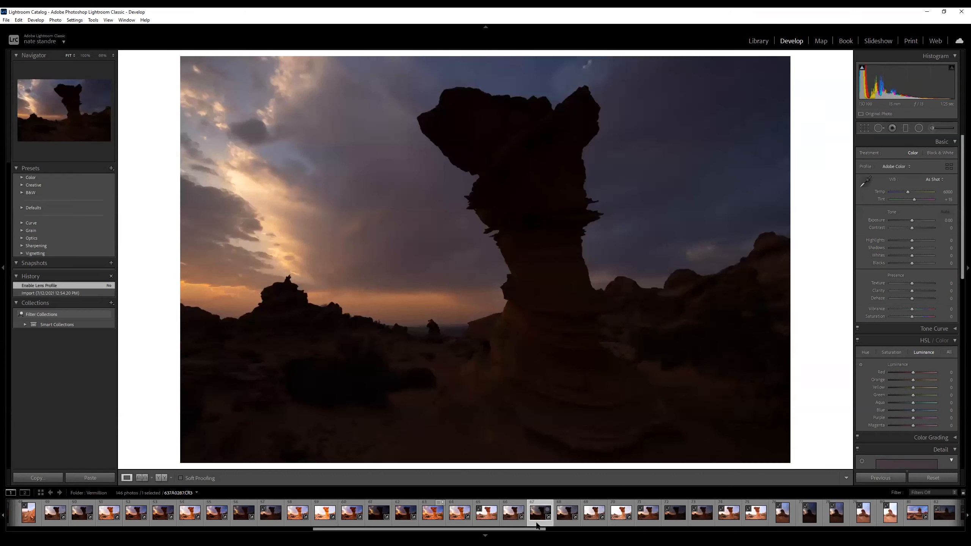
{"action": "left_click", "coordinate": [571, 524]}
{"action": "left_click", "coordinate": [589, 523]}
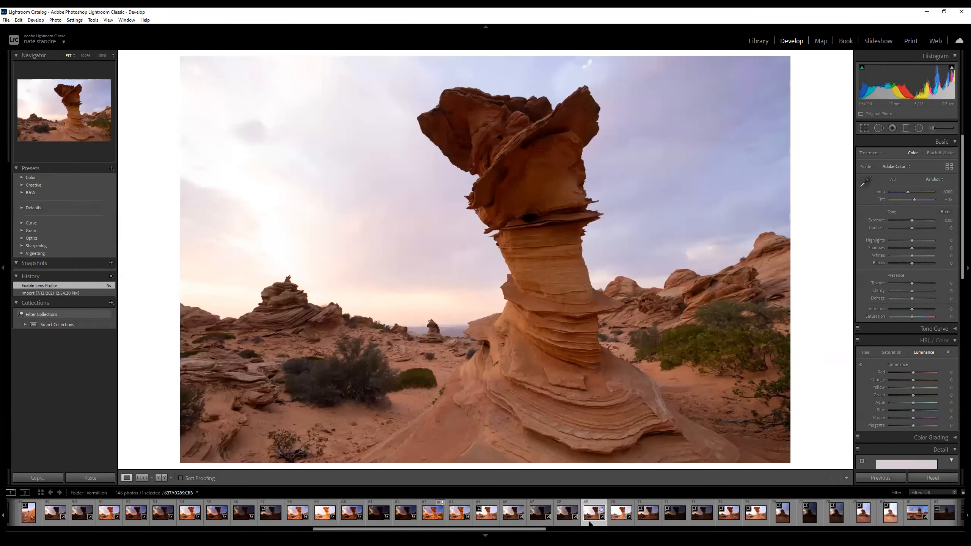
{"action": "left_click", "coordinate": [616, 523]}
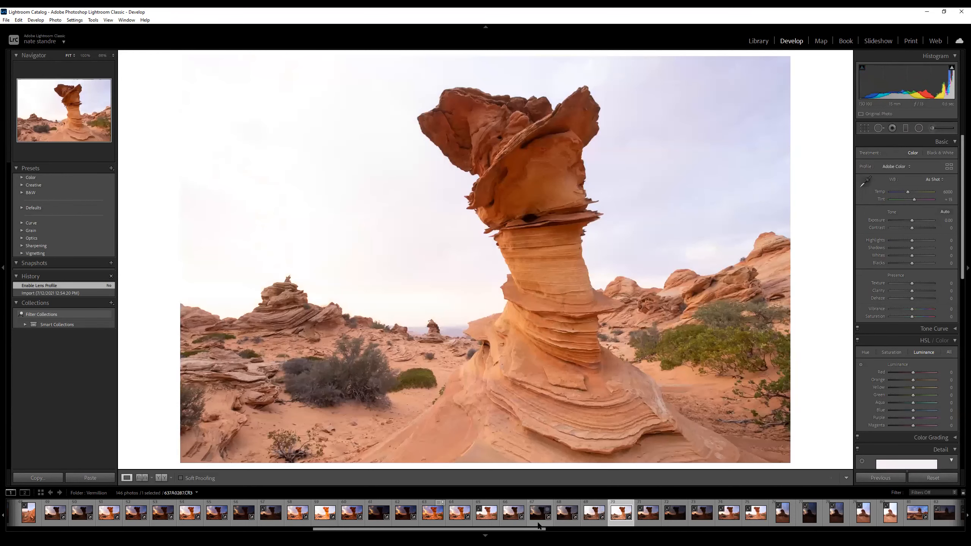
{"action": "left_click", "coordinate": [594, 512]}
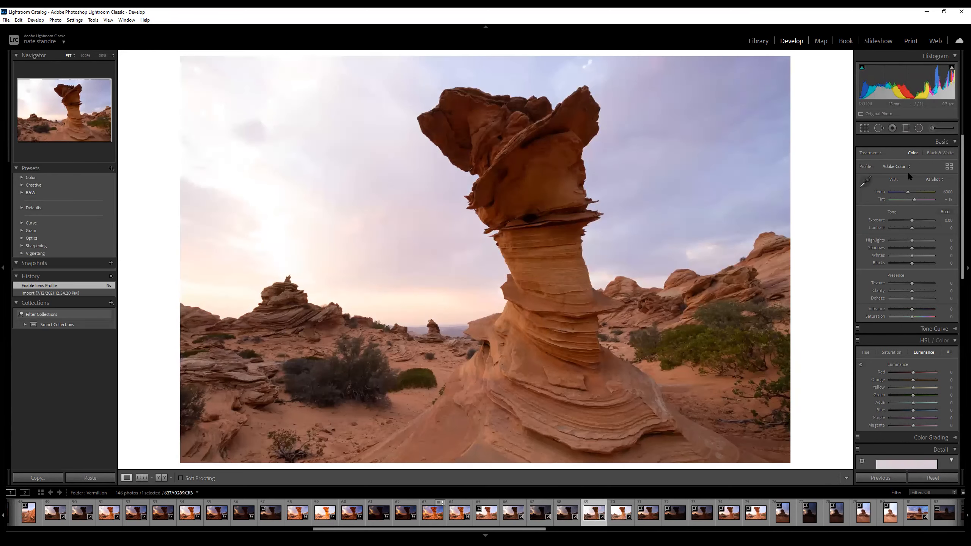
- Apply the Adobe Landscape profile to photo 637A0289 and set Contrast to +25 and Highlights to +4
{"action": "left_click", "coordinate": [905, 166]}
{"action": "left_click", "coordinate": [905, 175]}
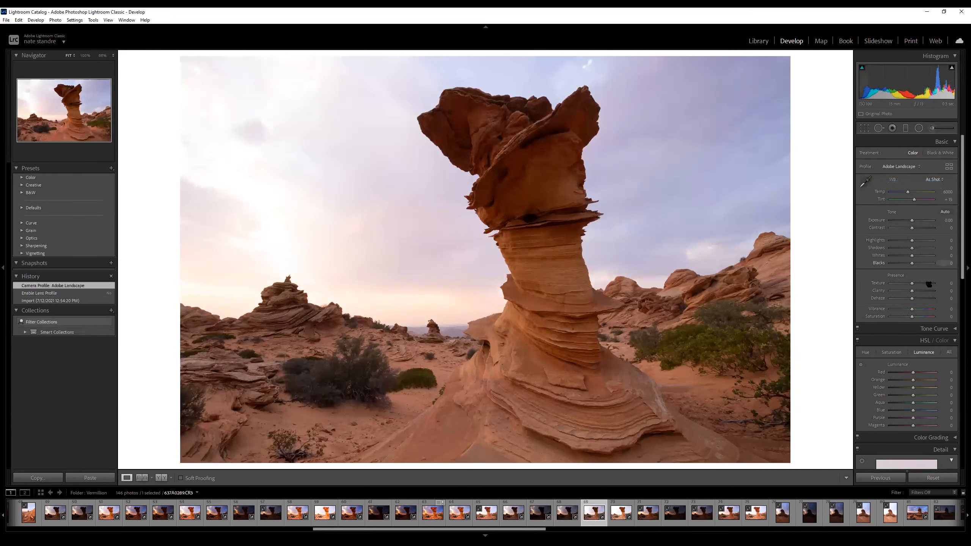
{"action": "mouse_move", "coordinate": [914, 232]}
{"action": "left_mouse_down"}
{"action": "mouse_move", "coordinate": [902, 241]}
{"action": "mouse_move", "coordinate": [910, 241]}
{"action": "left_mouse_up"}
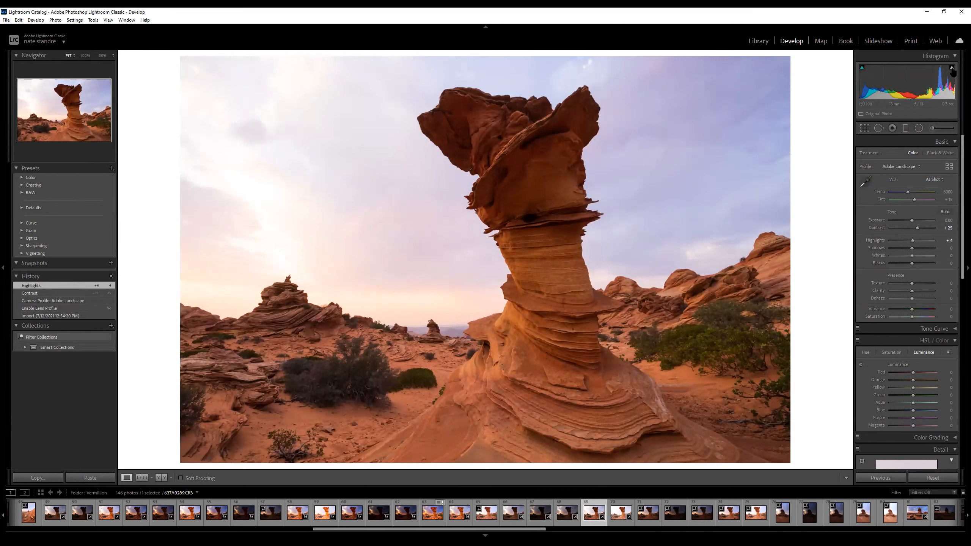
- Turn on the clipping warnings and lower Highlights to -100 on photo 637A0289
{"action": "key", "text": "j"}
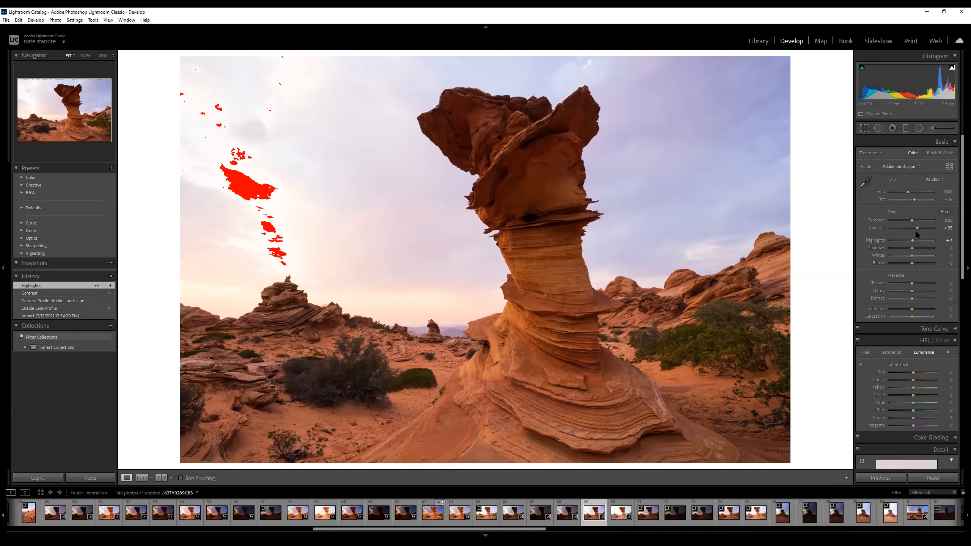
{"action": "left_click_drag", "start_coordinate": [913, 240], "coordinate": [879, 237]}
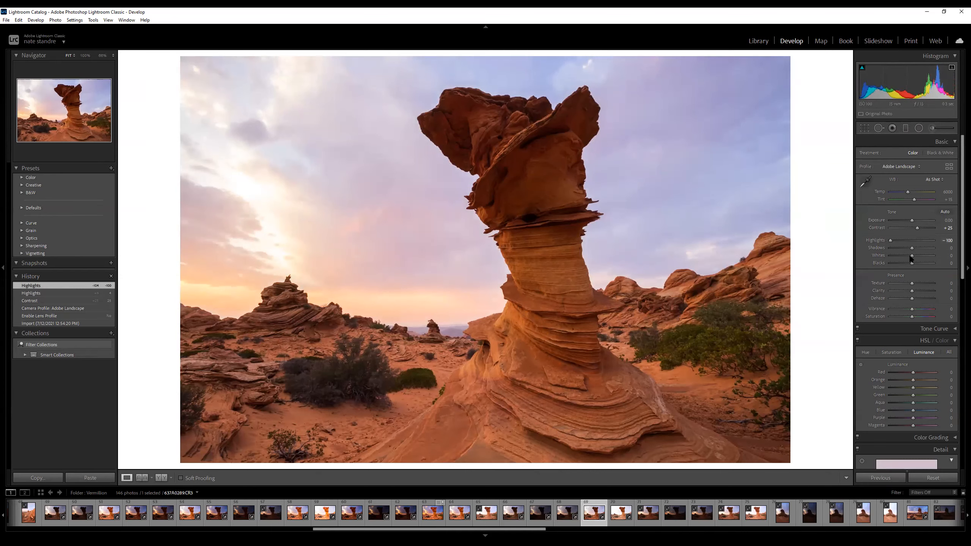
- Try an Exposure of -2.19 on photo 637A0289 and reset it to 0
{"action": "left_click", "coordinate": [904, 220]}
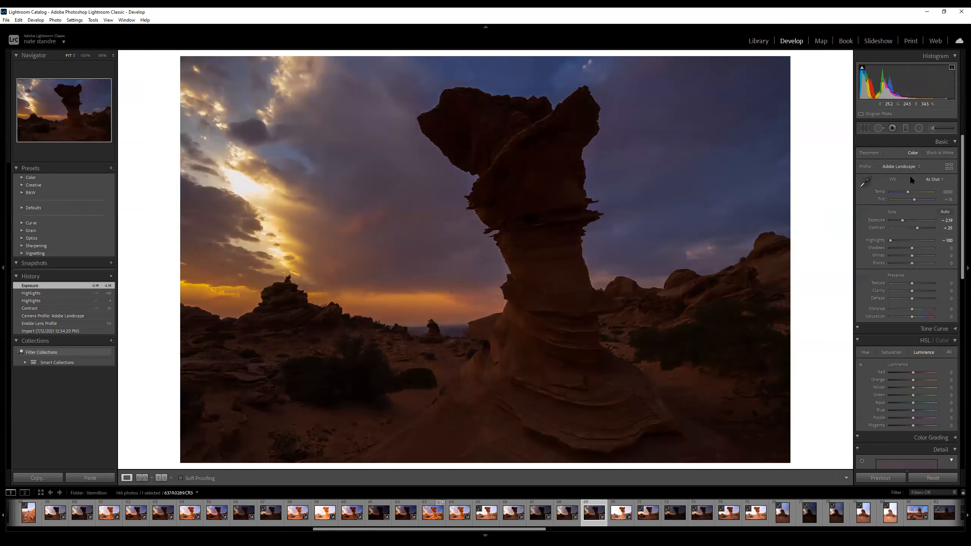
{"action": "left_click", "coordinate": [944, 220]}
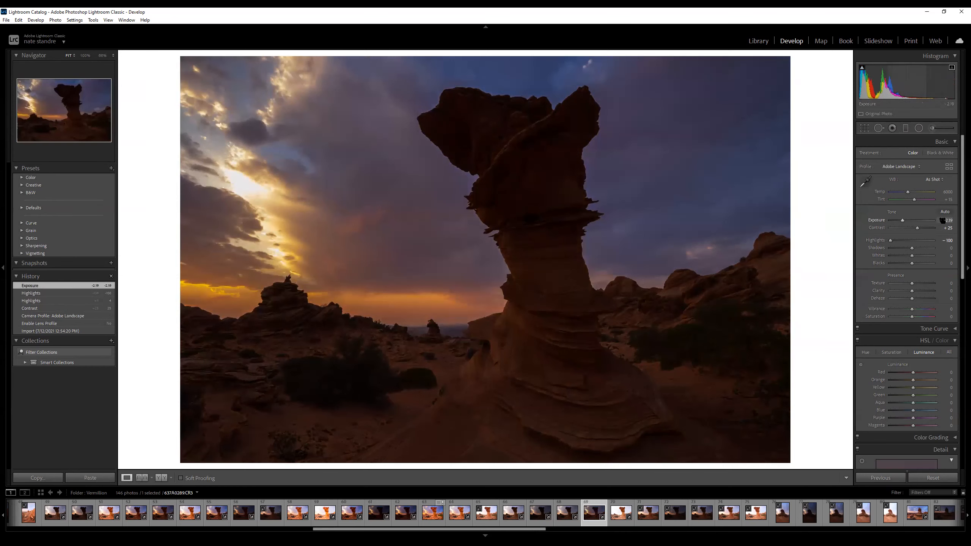
{"action": "type", "text": "0"}
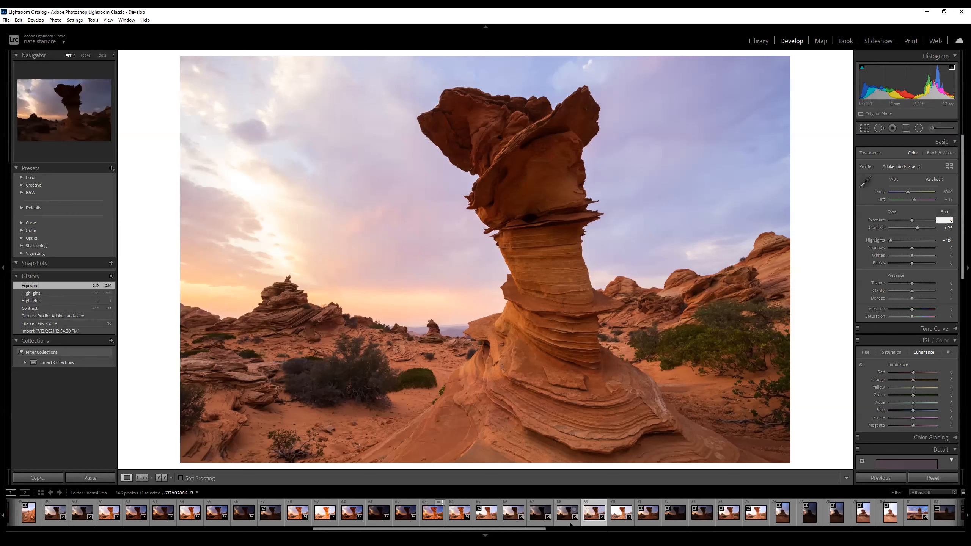
- Select photo 637A0286, apply the Adobe Landscape profile, and set Highlights to -65 and Shadows to +100
{"action": "left_click", "coordinate": [513, 524]}
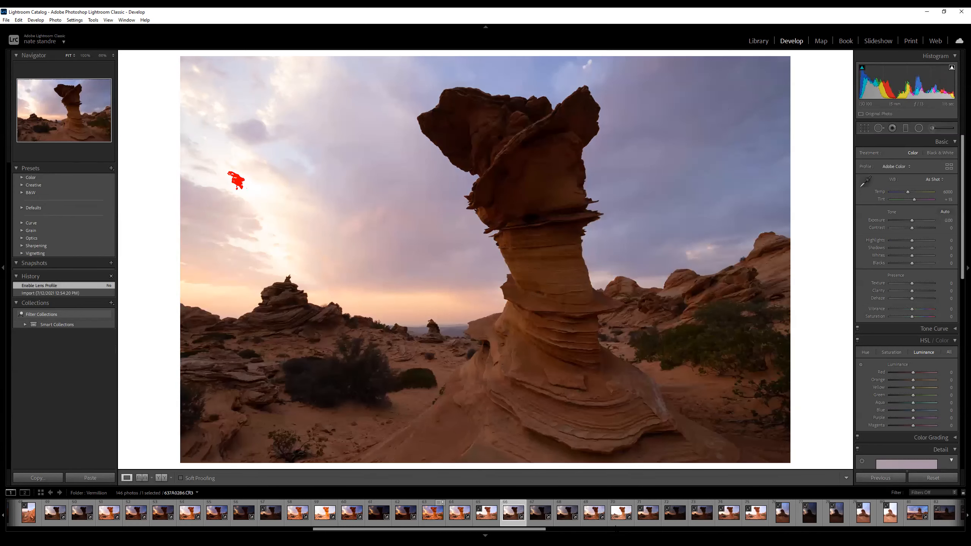
{"action": "left_click", "coordinate": [595, 524]}
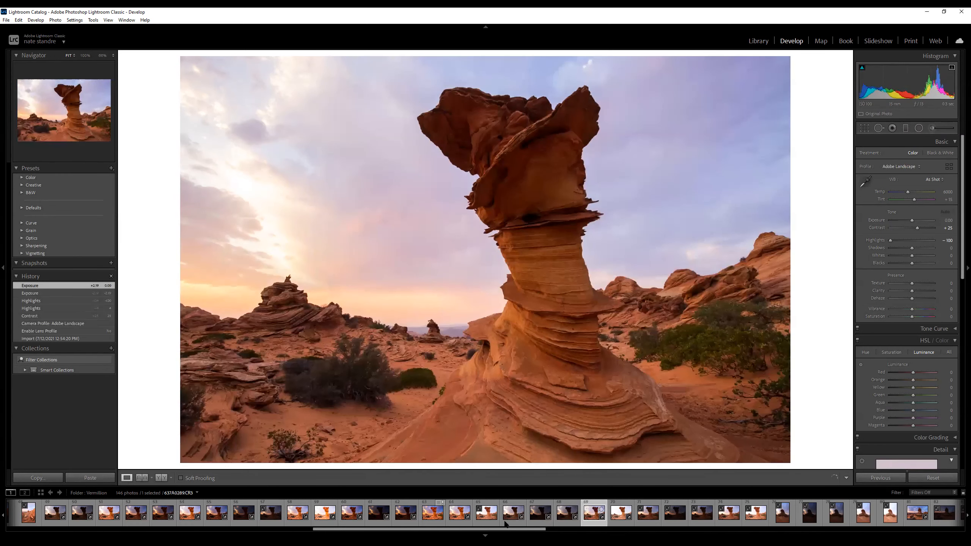
{"action": "left_click", "coordinate": [504, 524]}
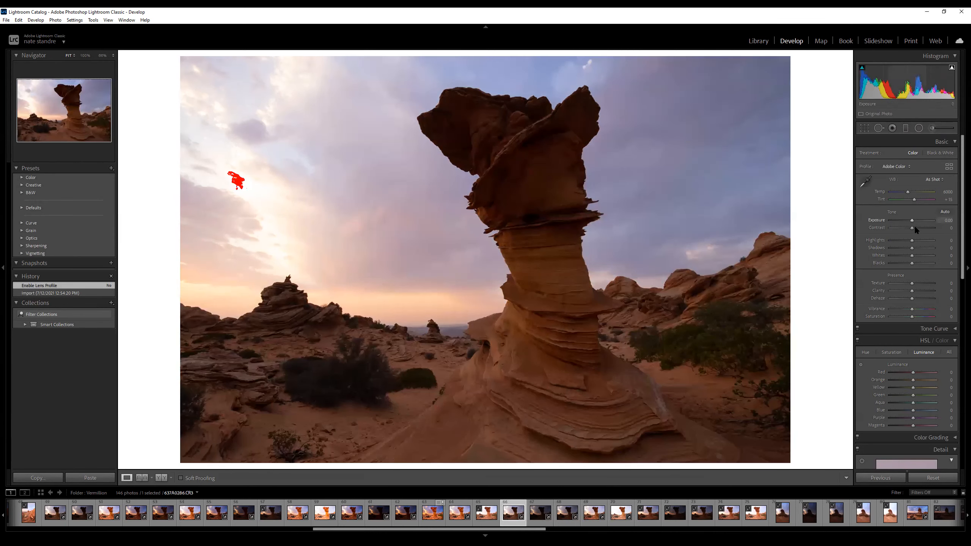
{"action": "mouse_move", "coordinate": [913, 241]}
{"action": "left_mouse_down"}
{"action": "mouse_move", "coordinate": [898, 240]}
{"action": "mouse_move", "coordinate": [921, 248]}
{"action": "left_mouse_up"}
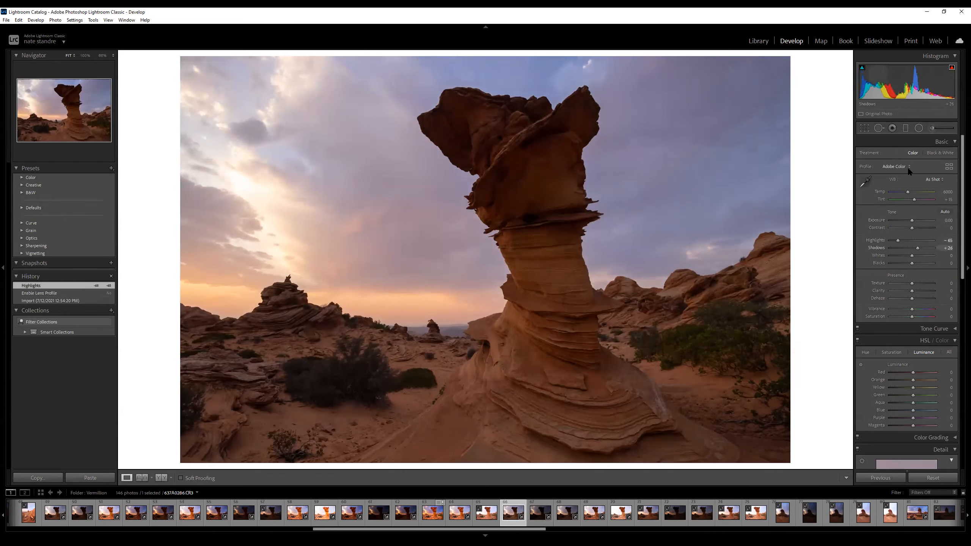
{"action": "left_click", "coordinate": [907, 168]}
{"action": "left_click", "coordinate": [898, 184]}
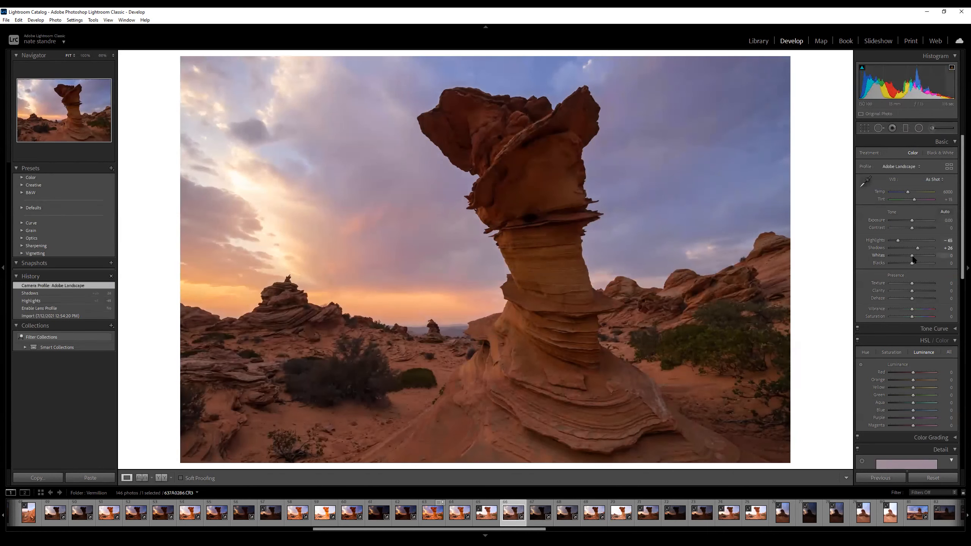
{"action": "left_click_drag", "start_coordinate": [918, 248], "coordinate": [943, 249]}
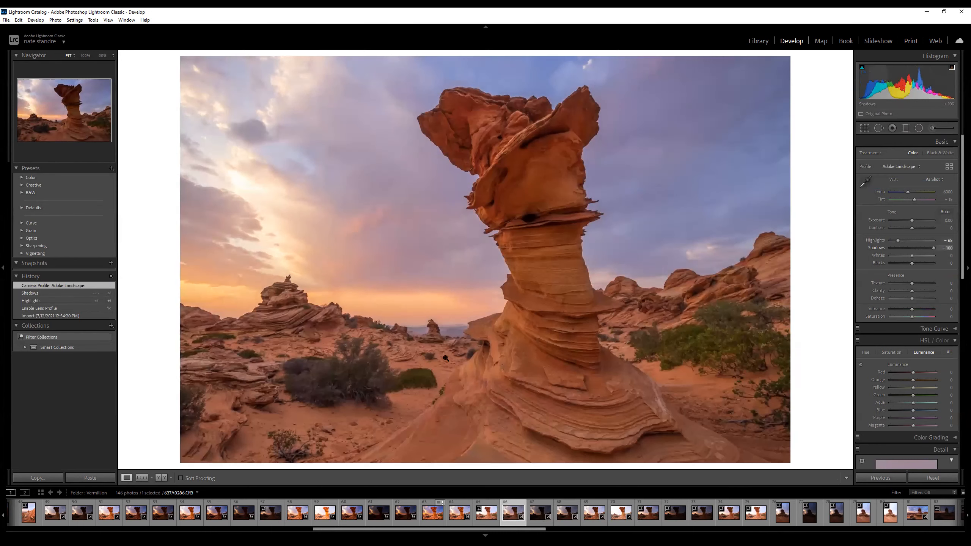
- Set Whites to +14, Blacks to -16, Clarity to +14, Dehaze to +11, and both Vibrance and Saturation to +4 on photo 637A0286
{"action": "left_click", "coordinate": [595, 516]}
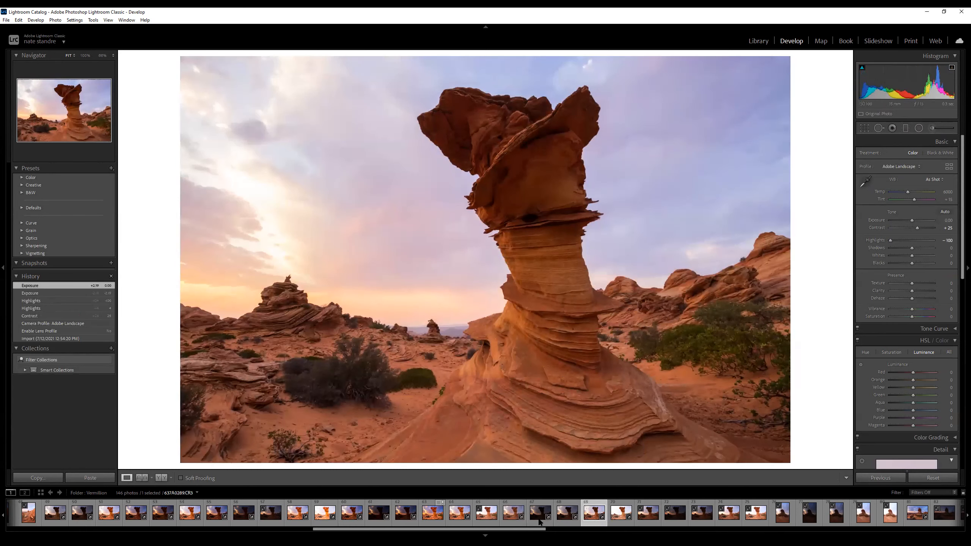
{"action": "left_click", "coordinate": [515, 524]}
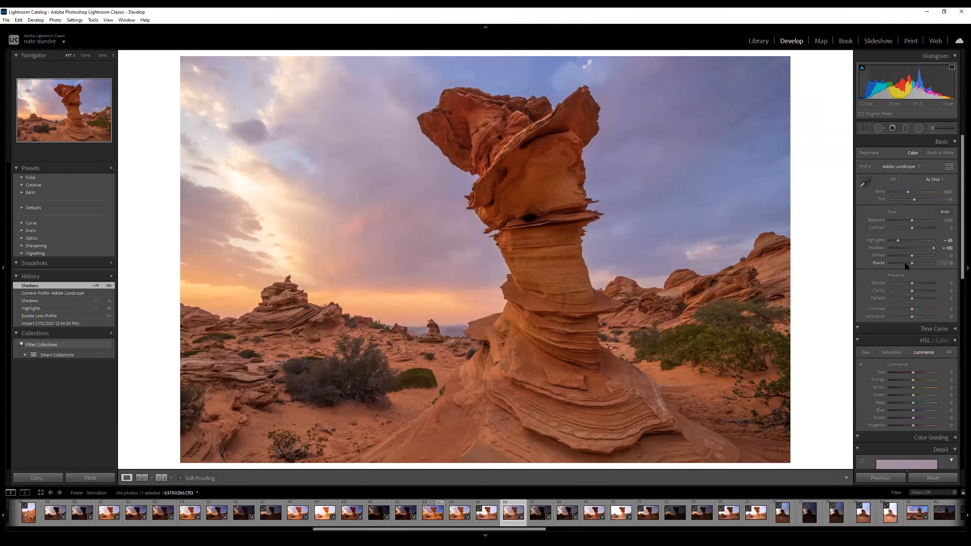
{"action": "left_click_drag", "start_coordinate": [912, 256], "coordinate": [908, 263]}
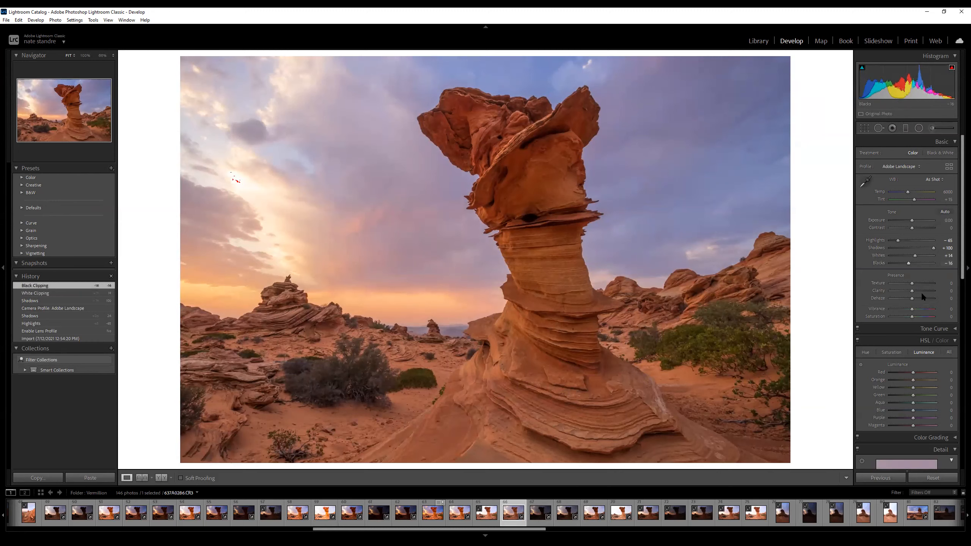
{"action": "left_click_drag", "start_coordinate": [917, 297], "coordinate": [913, 316]}
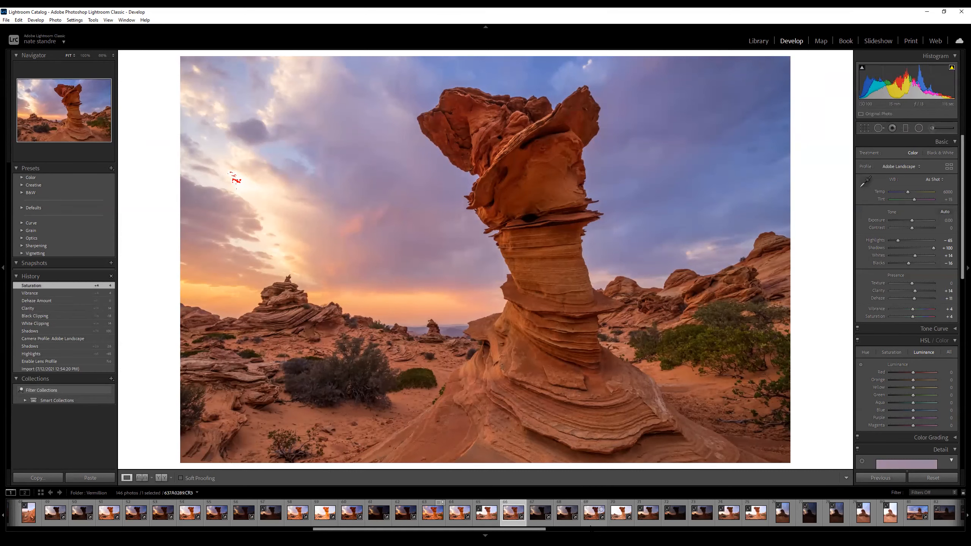
- Select photo 637A0289, set Shadows to +33, and automatically set its Whites and Blacks to +7 and -11
{"action": "left_click", "coordinate": [591, 527]}
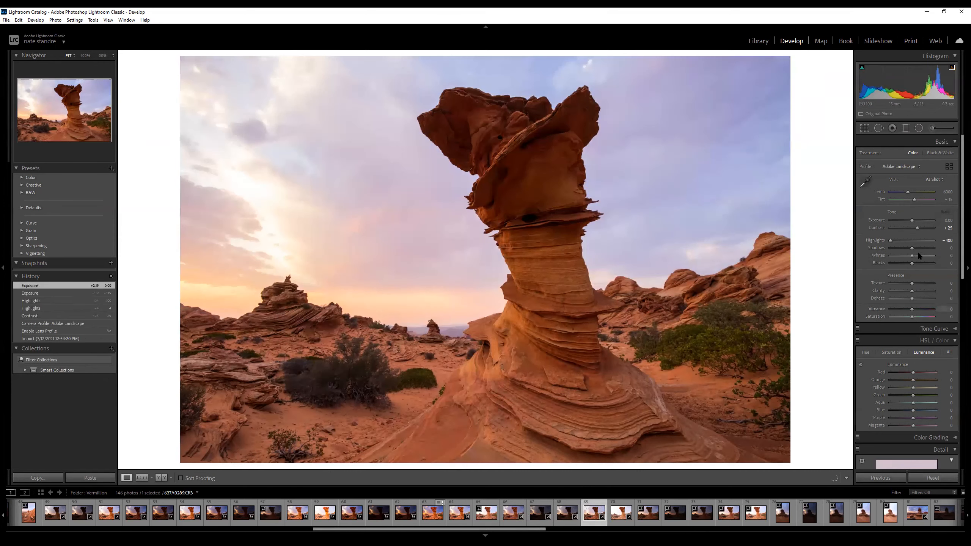
{"action": "scroll", "coordinate": [918, 253], "scroll_direction": "up", "scroll_amount": 8}
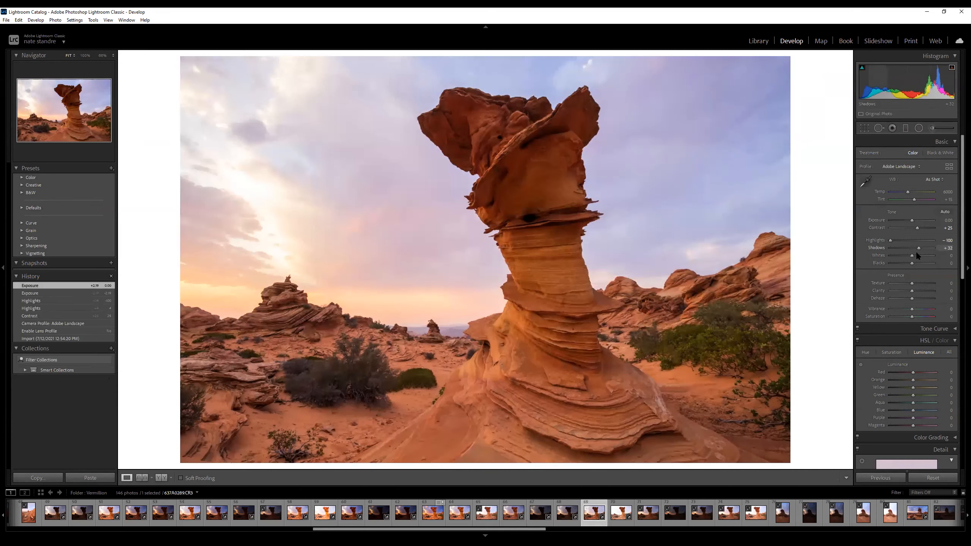
{"action": "double_click", "coordinate": [913, 256], "text": "shift"}
{"action": "double_click", "coordinate": [912, 264], "text": "shift"}
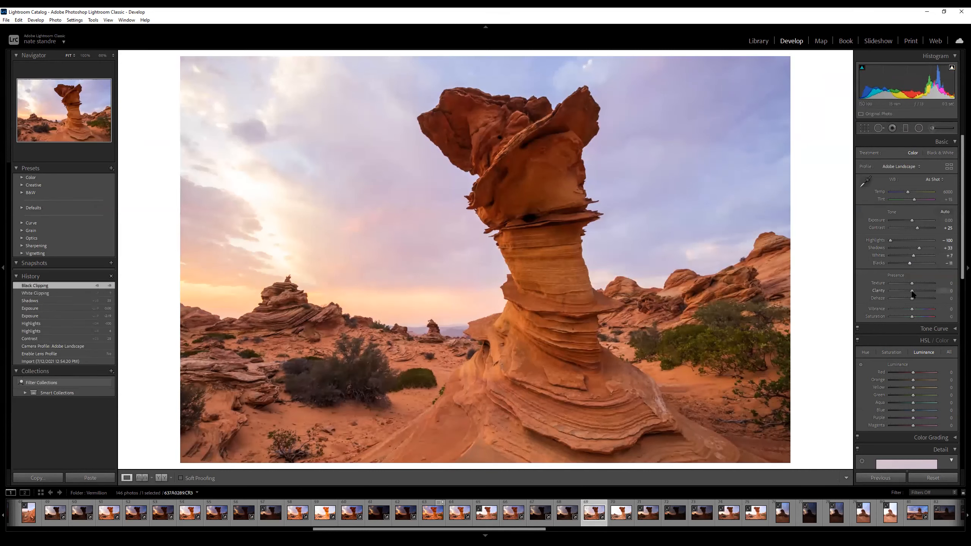
- Set Clarity and Dehaze to +7, Vibrance to +5 and Saturation to +4 on photo 637A0289
{"action": "scroll", "coordinate": [913, 293], "scroll_direction": "up", "scroll_amount": 7}
{"action": "scroll", "coordinate": [914, 301], "scroll_direction": "up", "scroll_amount": 5}
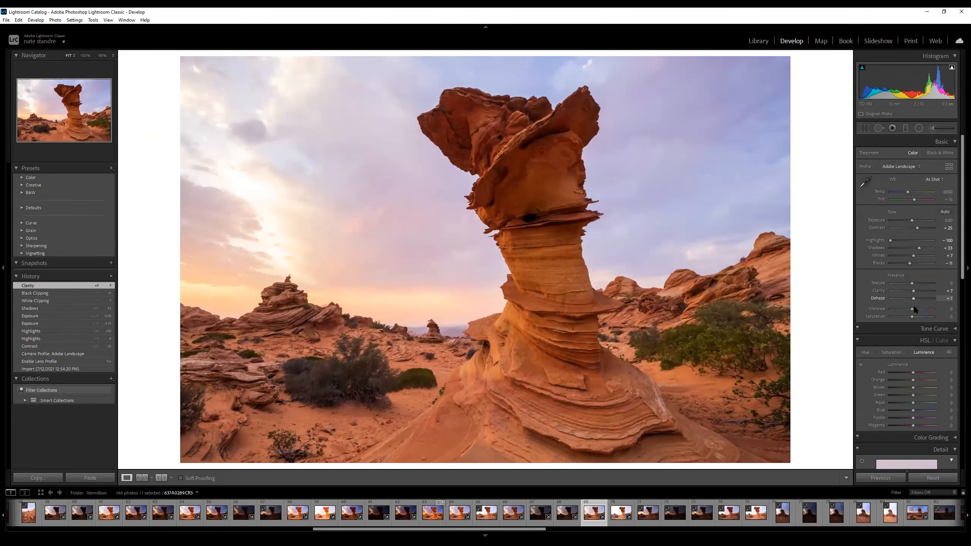
{"action": "scroll", "coordinate": [913, 310], "scroll_direction": "up", "scroll_amount": 5}
{"action": "scroll", "coordinate": [914, 318], "scroll_direction": "up", "scroll_amount": 4}
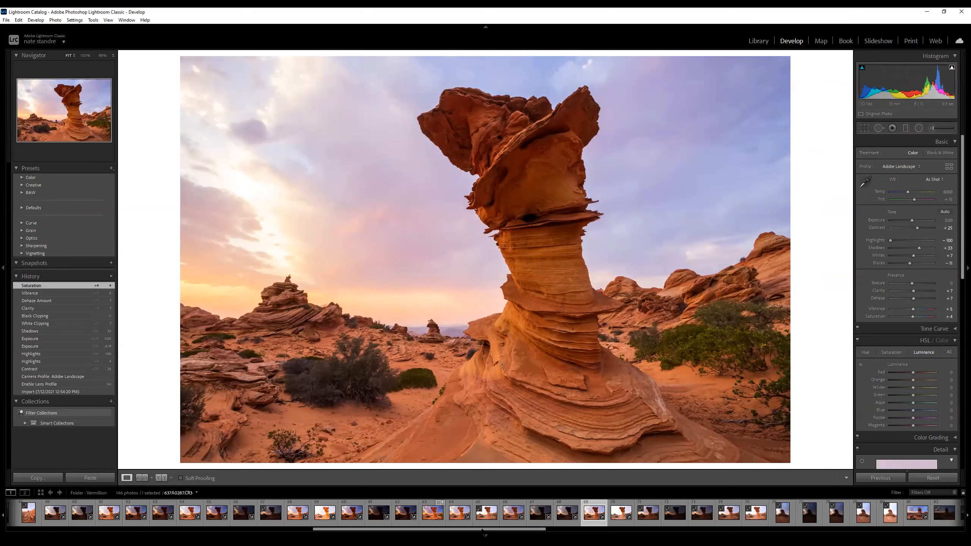
- Compare the earlier edits 637A0284 and 637A0279-Edit.tif with the newly developed exposures 637A0286 and 637A0289
{"action": "left_click", "coordinate": [460, 525]}
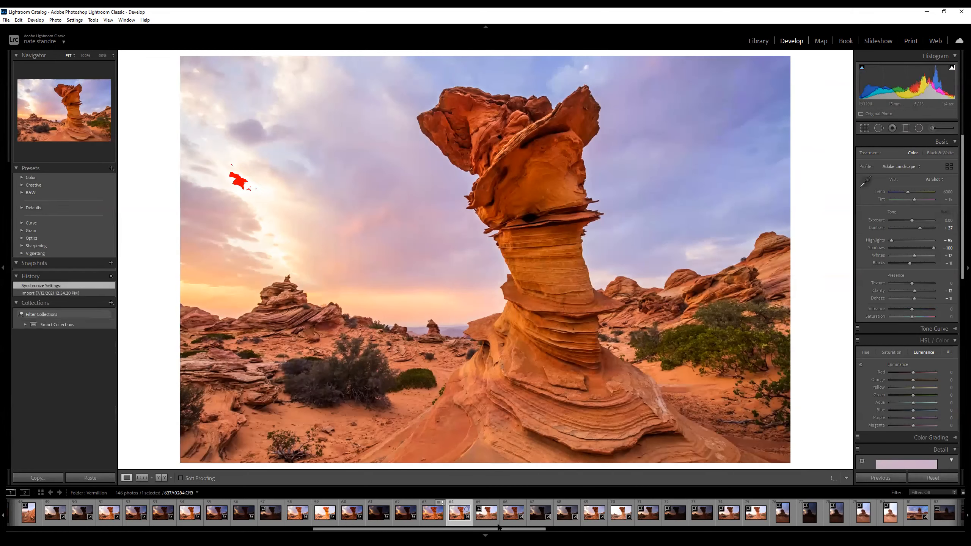
{"action": "key", "text": "Left"}
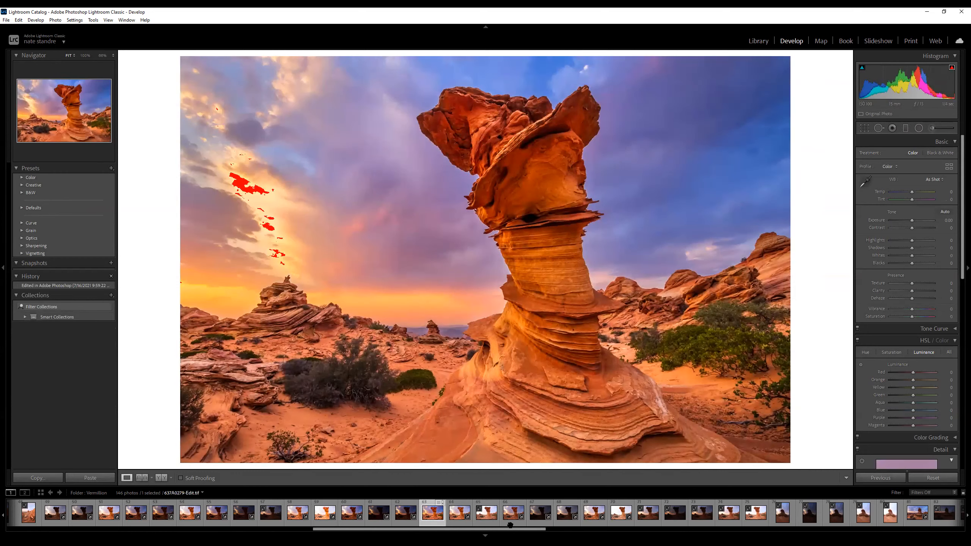
{"action": "left_click", "coordinate": [511, 524]}
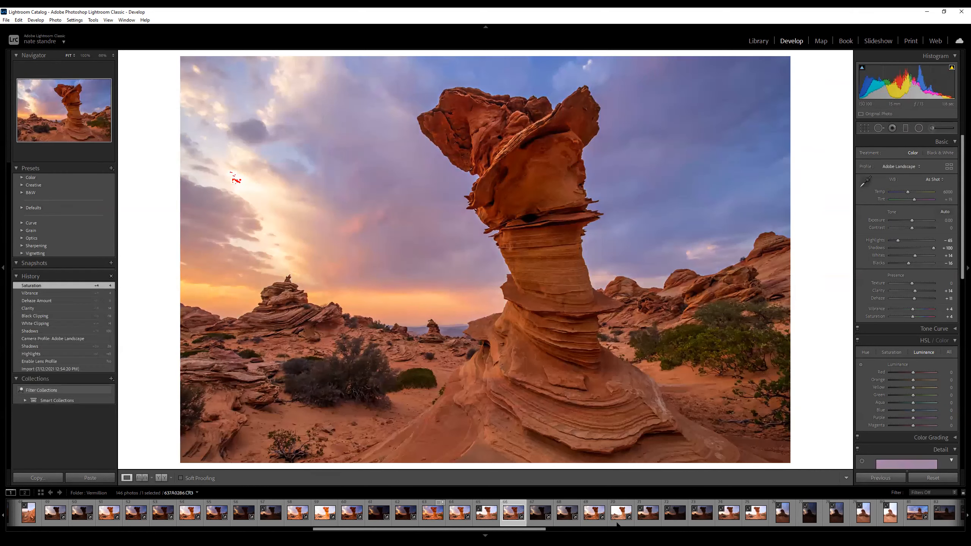
{"action": "left_click", "coordinate": [594, 512]}
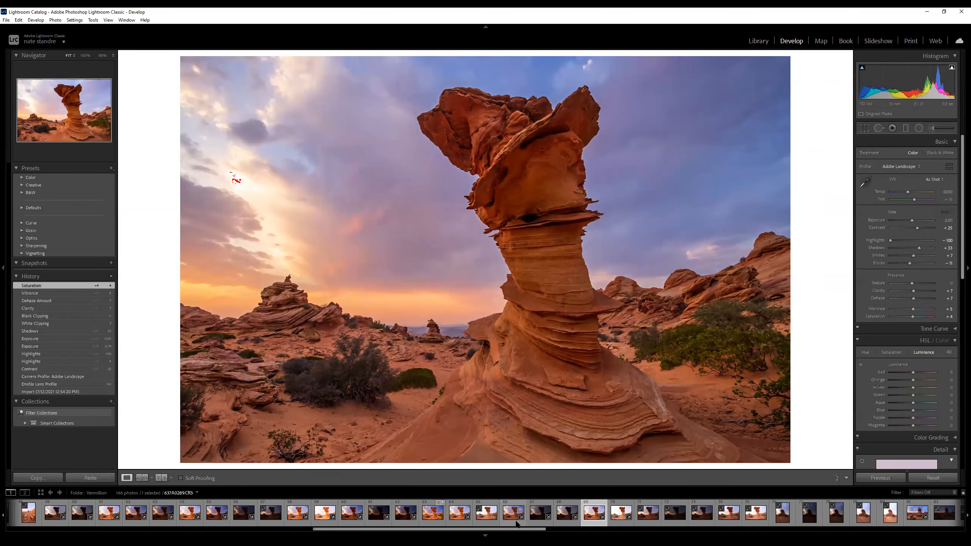
{"action": "left_click", "coordinate": [516, 521]}
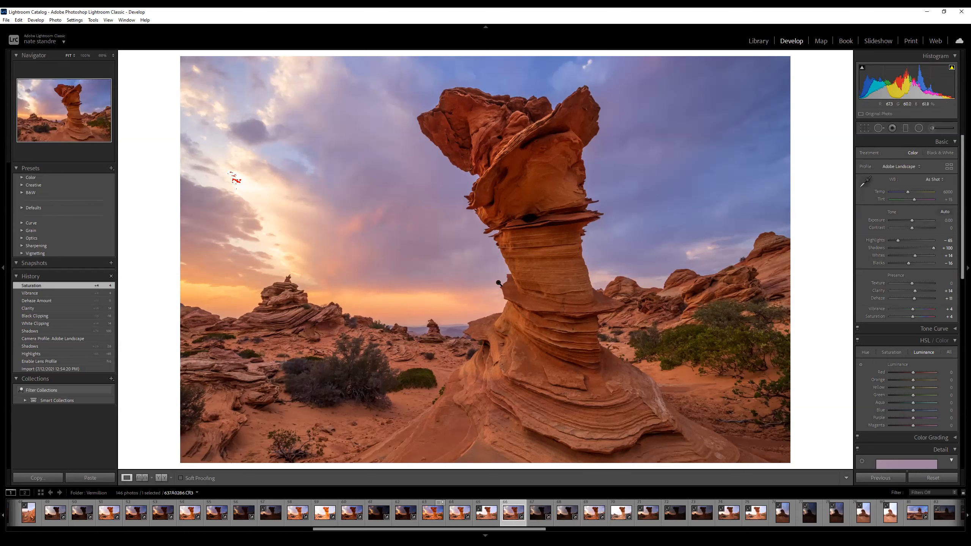
- Select the darkest exposure 637A0287, inspect its brightest clouds up close, and apply the Adobe Landscape profile
{"action": "left_click", "coordinate": [541, 514]}
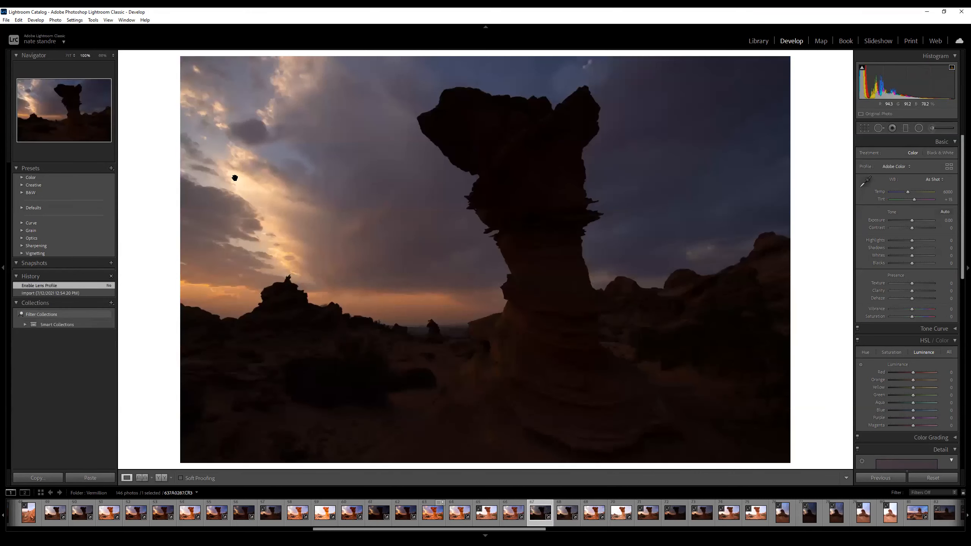
{"action": "left_click", "coordinate": [234, 178]}
{"action": "left_click", "coordinate": [244, 193]}
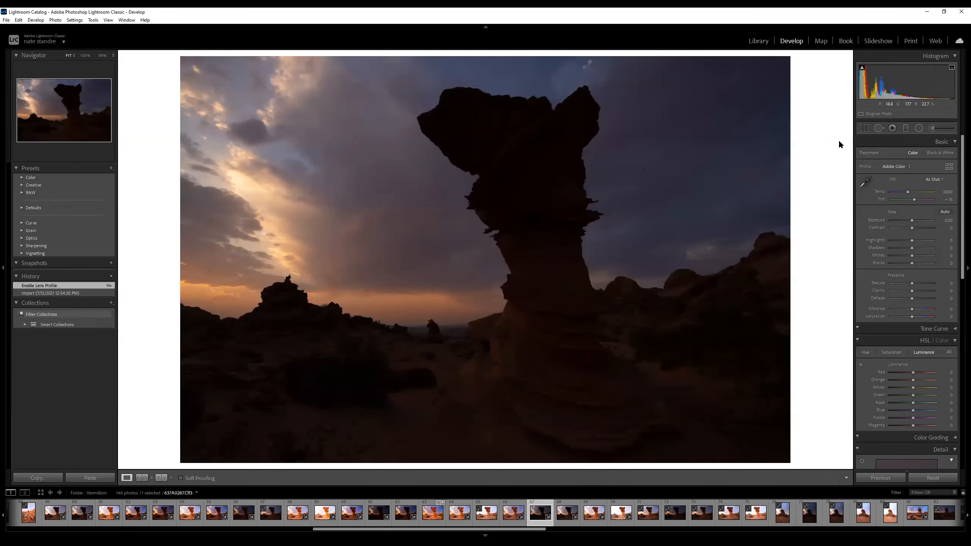
{"action": "left_click", "coordinate": [896, 167]}
{"action": "left_click", "coordinate": [914, 185]}
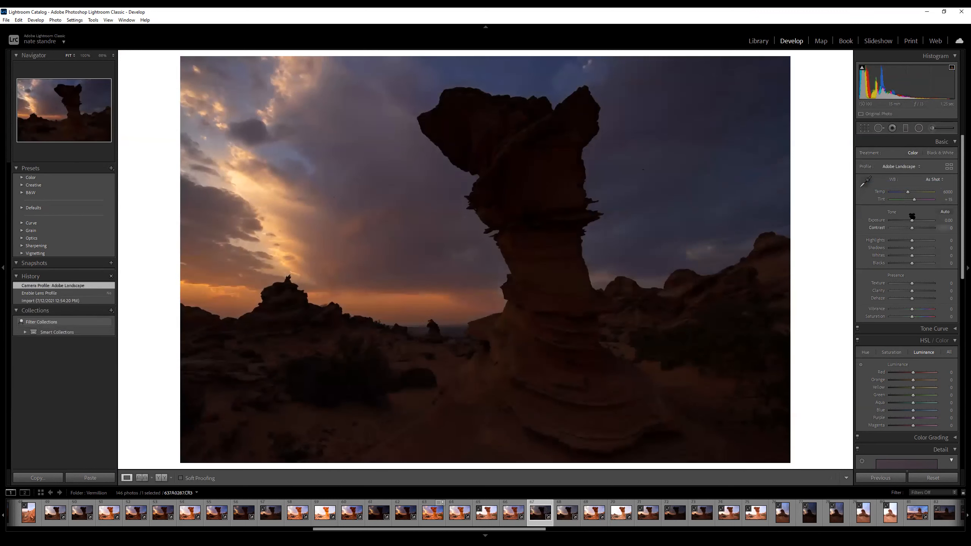
- Set photo 637A0287 to Contrast +19, Highlights -16, Shadows +100, Whites +11, Blacks -11, Clarity +7, Dehaze +9, Vibrance +5 and Saturation +4
{"action": "left_click_drag", "start_coordinate": [912, 229], "coordinate": [909, 242]}
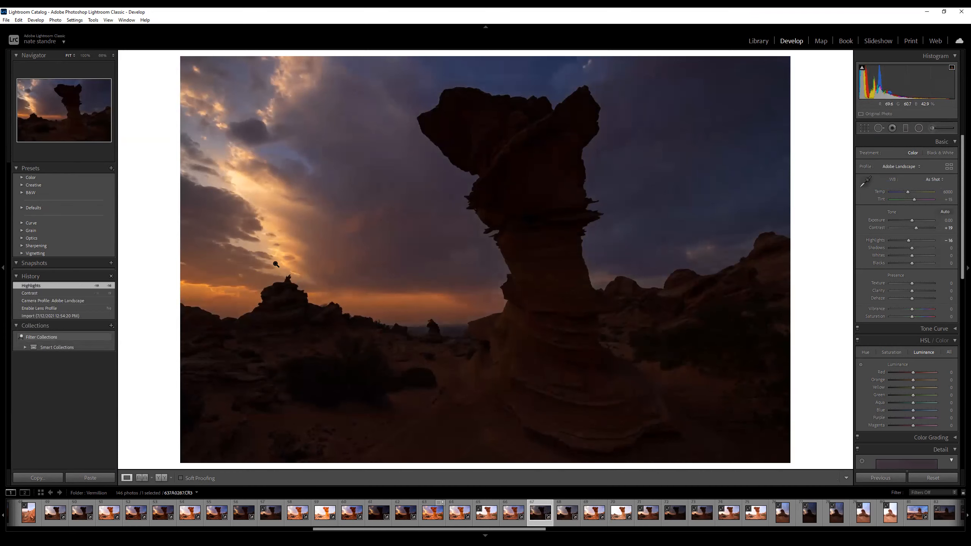
{"action": "left_click_drag", "start_coordinate": [921, 249], "coordinate": [935, 245]}
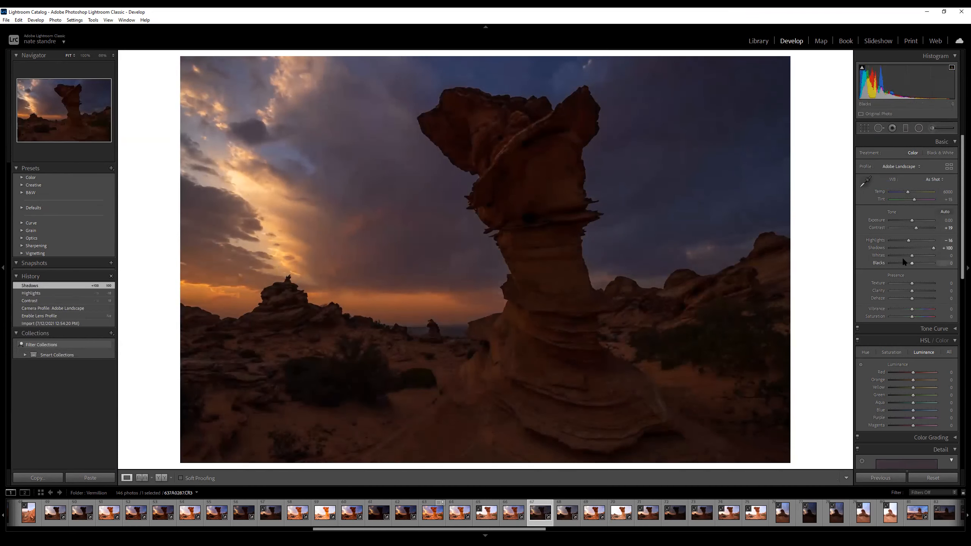
{"action": "double_click", "coordinate": [912, 256], "text": "shift"}
{"action": "double_click", "coordinate": [912, 263], "text": "shift"}
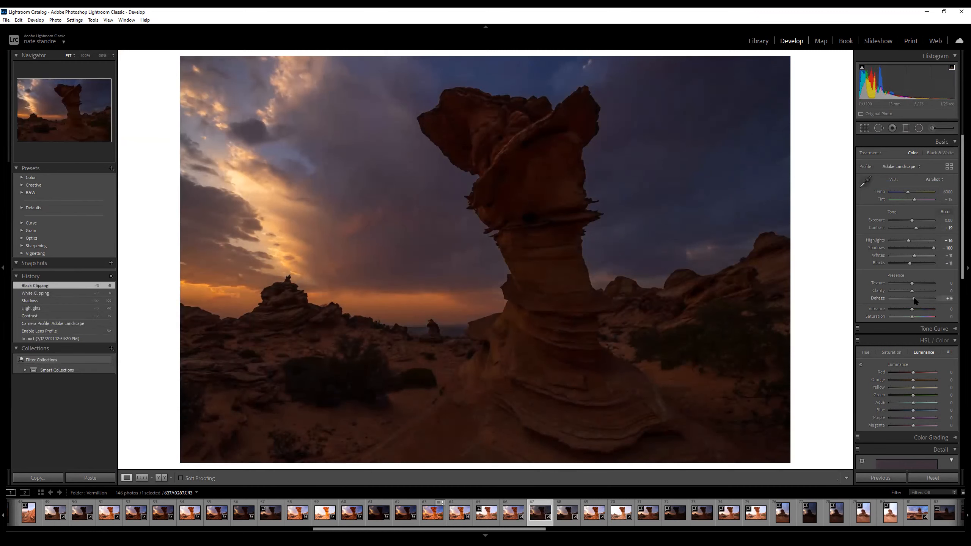
{"action": "left_click_drag", "start_coordinate": [914, 297], "coordinate": [914, 319]}
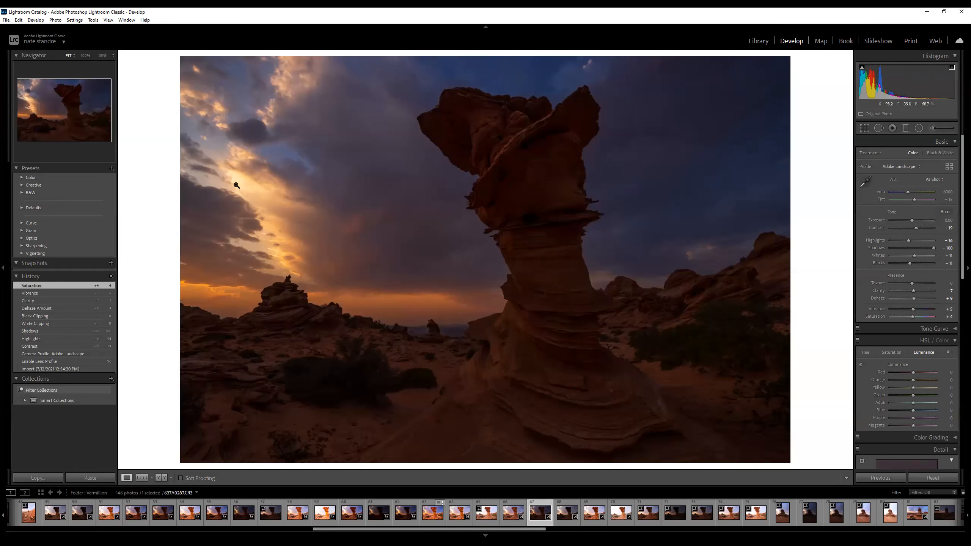
- Review the developed exposures 637A0286 and 637A0289 against each other for the blend
{"action": "left_click", "coordinate": [512, 519]}
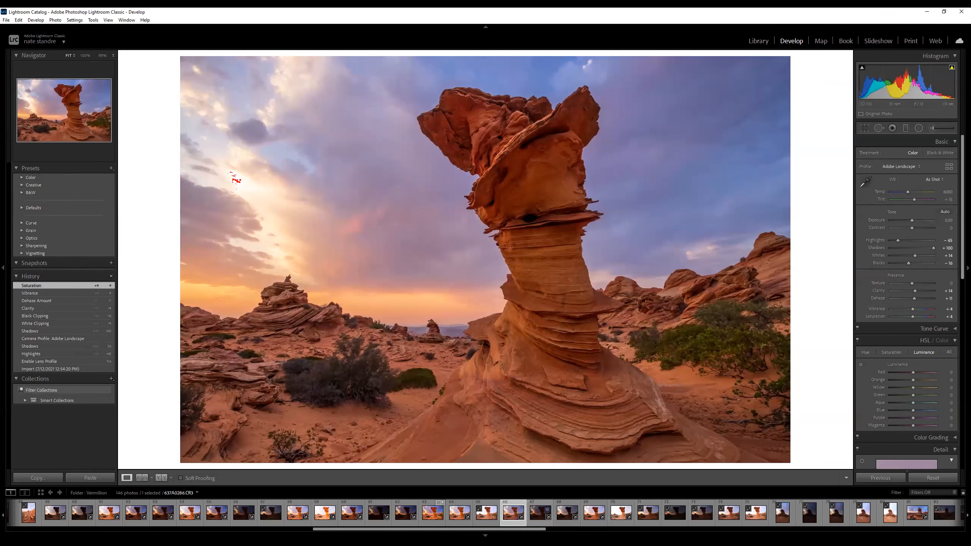
{"action": "left_click", "coordinate": [590, 522]}
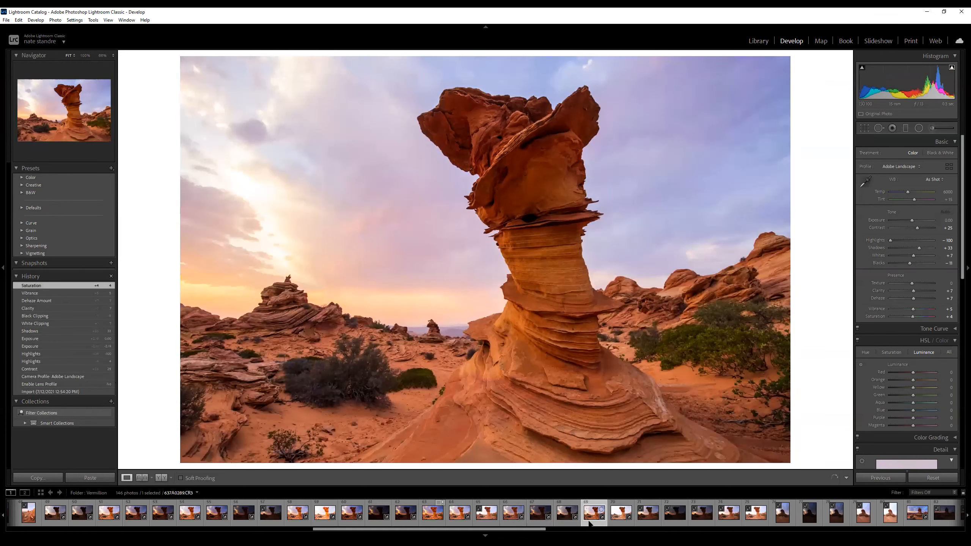
{"action": "left_click", "coordinate": [516, 525]}
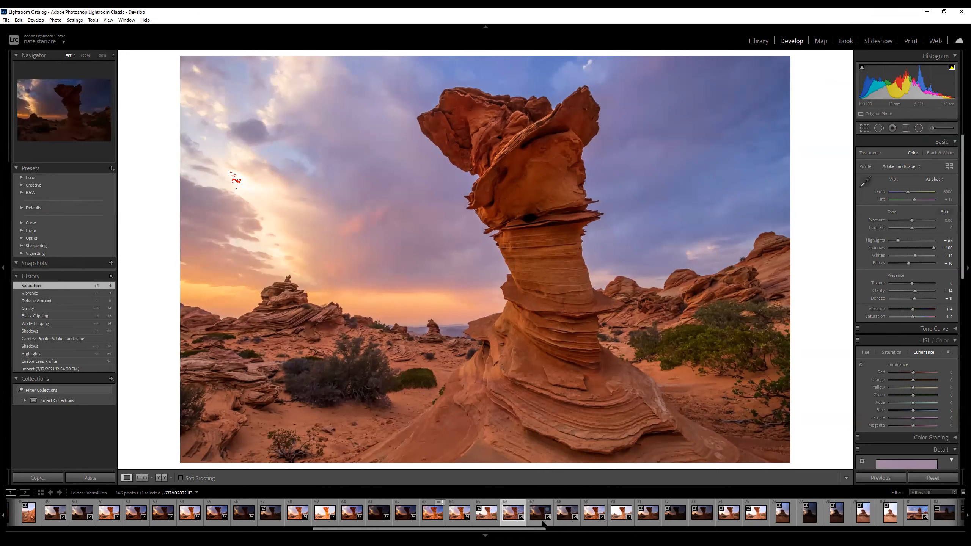
- Select exposures 637A0286, 637A0287 and 637A0289 together and open them as layers in Photoshop
{"action": "left_click", "coordinate": [540, 514], "text": "ctrl"}
{"action": "left_click", "coordinate": [592, 514], "text": "ctrl"}
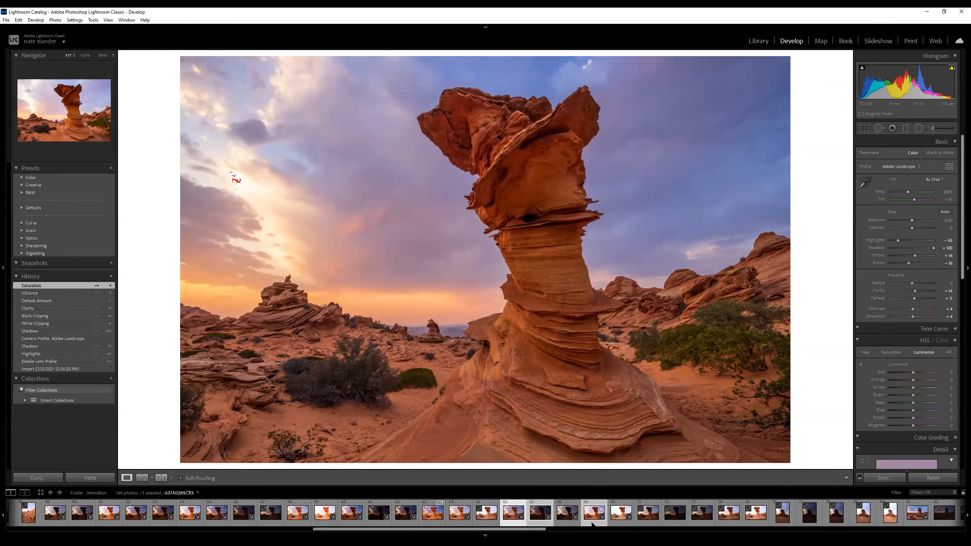
{"action": "right_click", "coordinate": [592, 524]}
{"action": "mouse_move", "coordinate": [667, 343]}
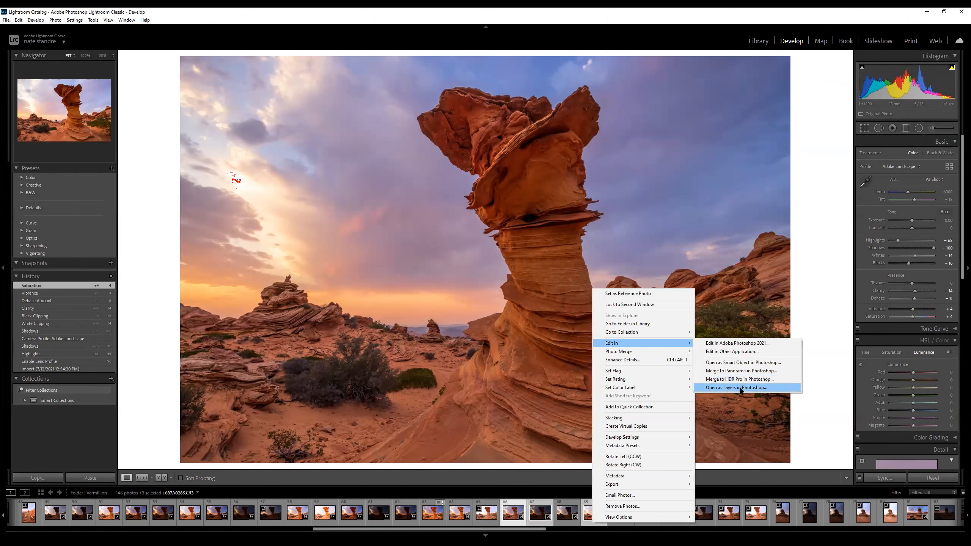
{"action": "left_click", "coordinate": [740, 388]}
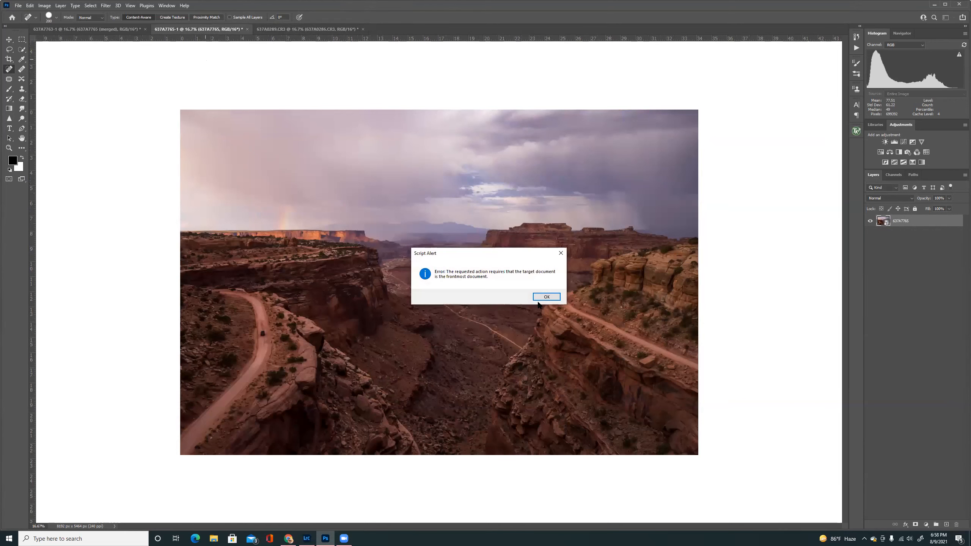
- Dismiss the script alert and close both canyon documents without saving, keeping the layered 637A0289.CR3 document open
{"action": "left_click", "coordinate": [542, 298]}
{"action": "left_click", "coordinate": [247, 29]}
{"action": "left_click", "coordinate": [483, 195]}
{"action": "left_click", "coordinate": [130, 29]}
{"action": "key", "text": "ctrl+w"}
{"action": "left_click", "coordinate": [482, 195]}
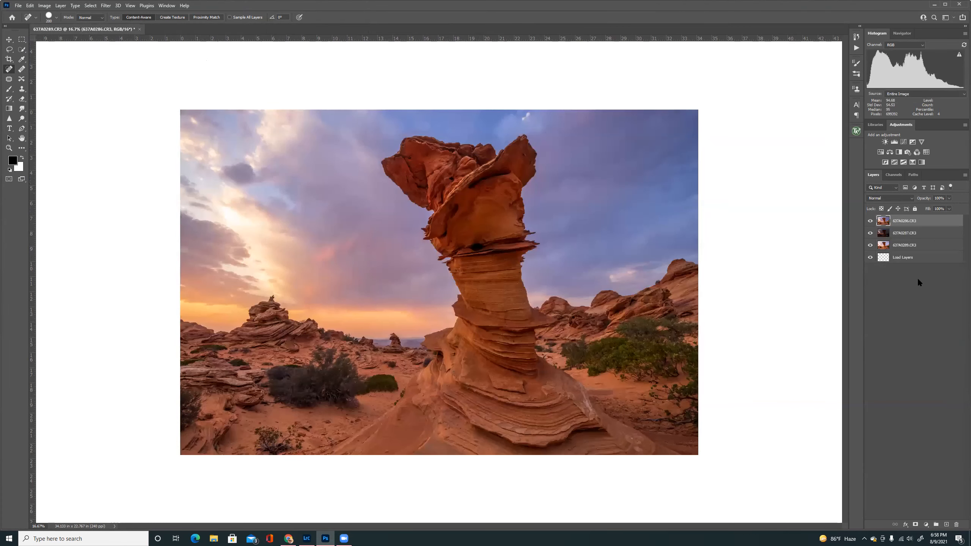
- Delete the empty Load Layers layer and place the darkest exposure 637A0287 above 637A0286 in the layer stack
{"action": "left_click", "coordinate": [925, 261]}
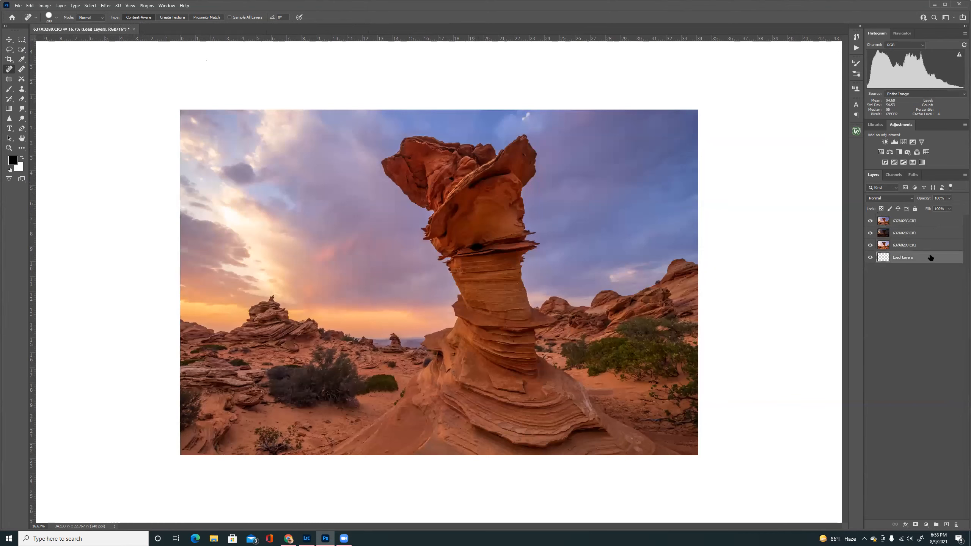
{"action": "left_click_drag", "start_coordinate": [944, 454], "coordinate": [957, 525]}
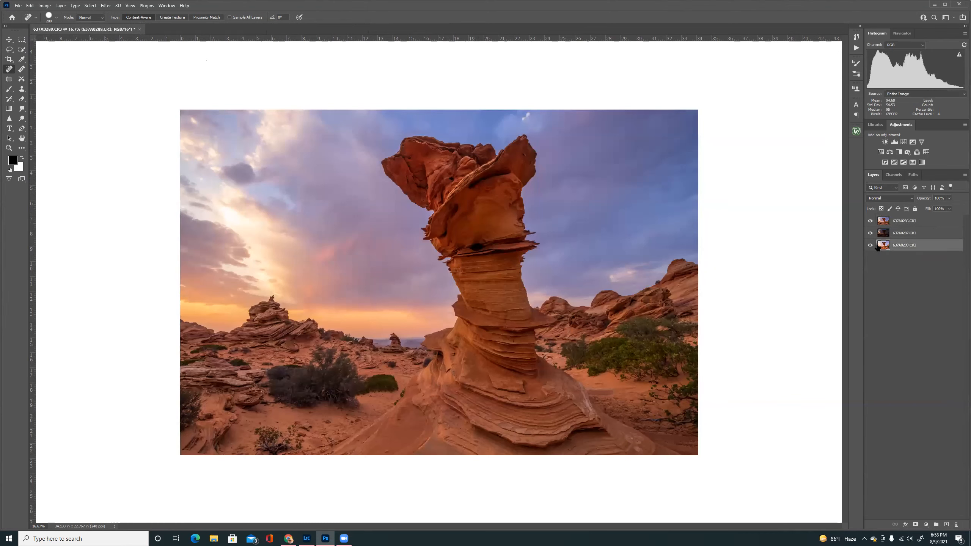
{"action": "left_click_drag", "start_coordinate": [873, 221], "coordinate": [870, 234]}
{"action": "left_click", "coordinate": [885, 234]}
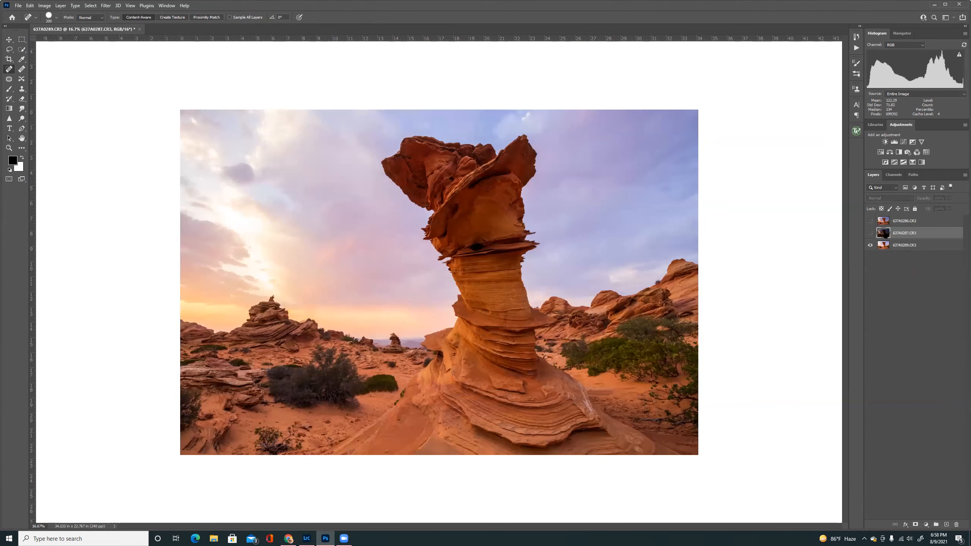
{"action": "left_click", "coordinate": [871, 221]}
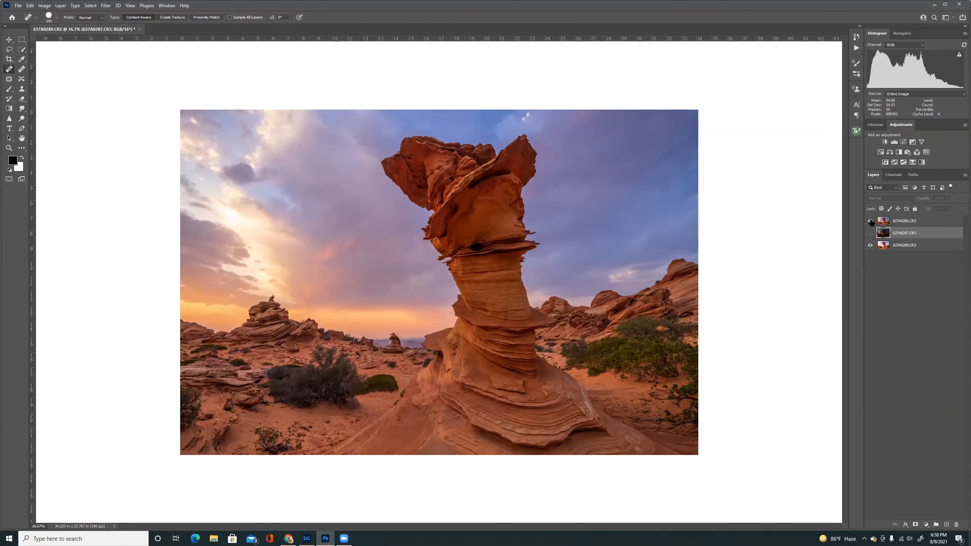
{"action": "left_click_drag", "start_coordinate": [918, 224], "coordinate": [922, 238]}
- Compare the three stacked exposures by toggling layer visibility, and leave the darkest layer 637A0287 hidden
{"action": "left_click", "coordinate": [870, 221]}
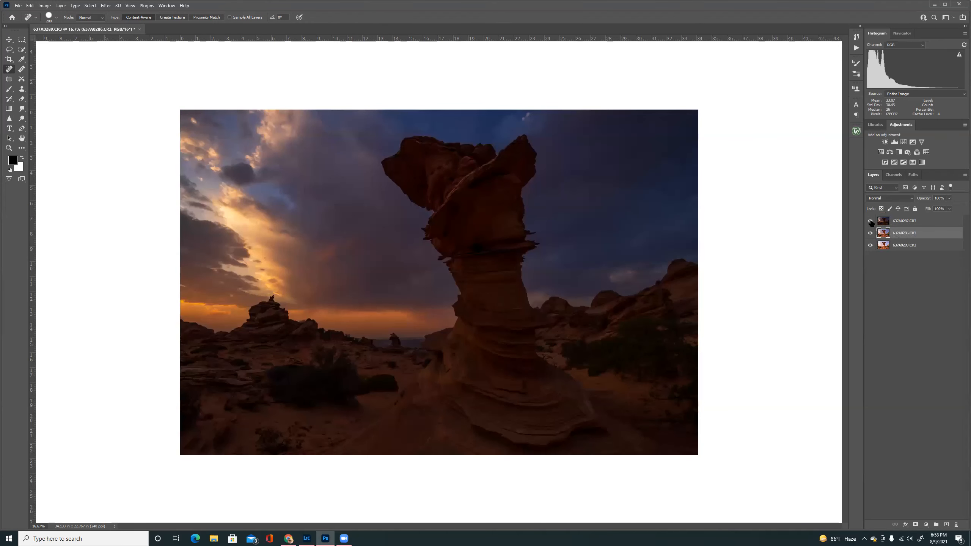
{"action": "left_click", "coordinate": [870, 222]}
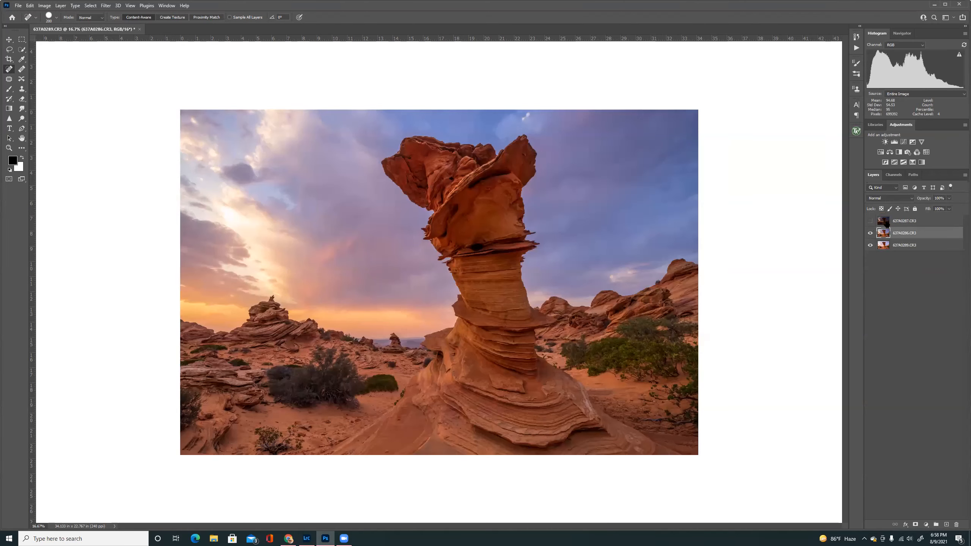
{"action": "left_click", "coordinate": [870, 221]}
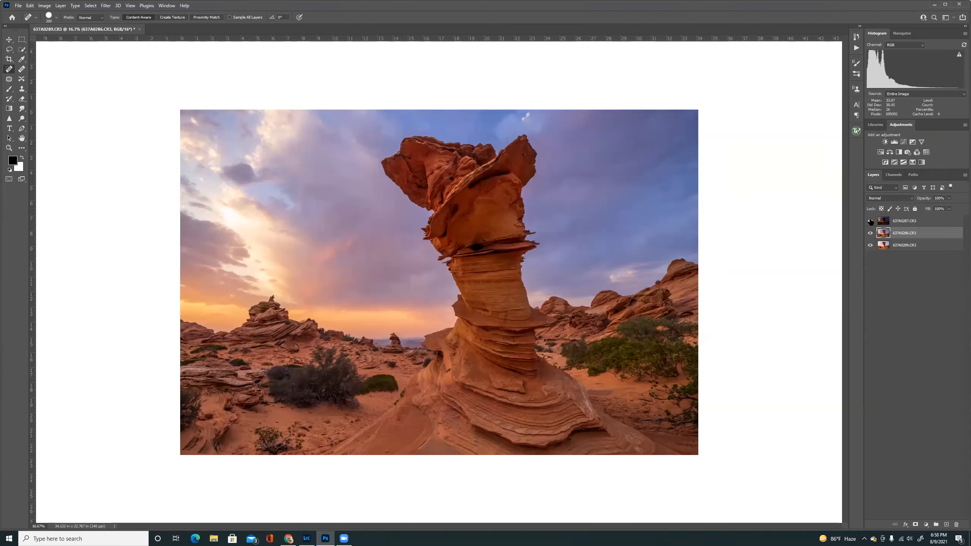
{"action": "left_click", "coordinate": [870, 221]}
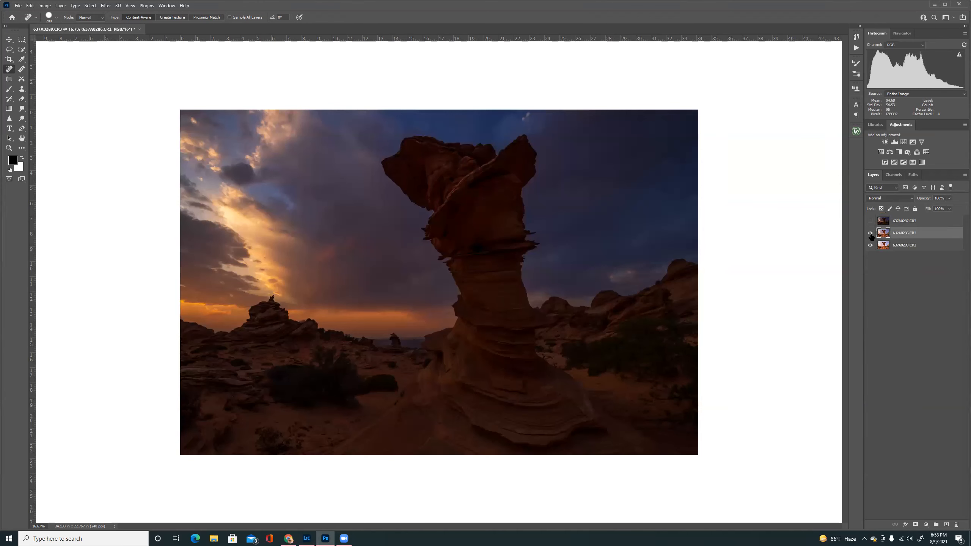
{"action": "left_click", "coordinate": [870, 233]}
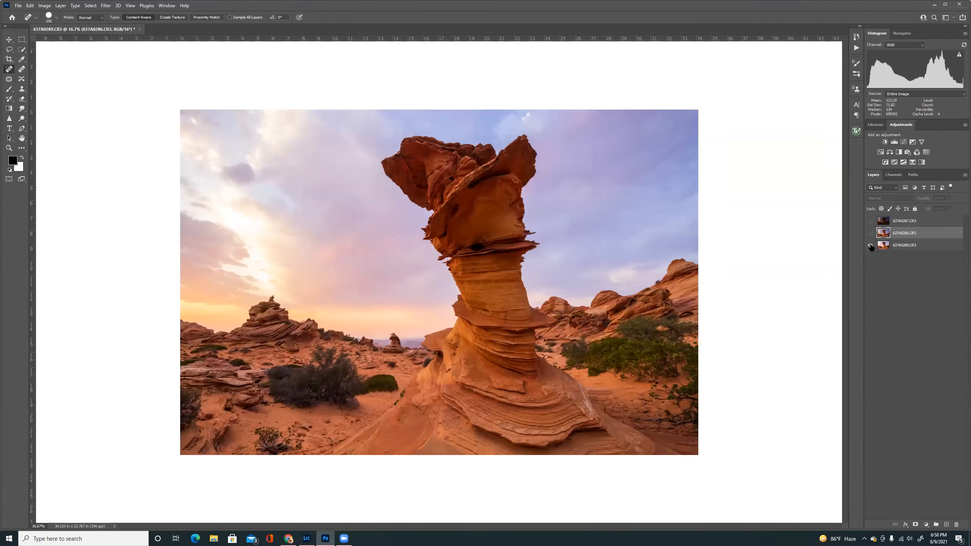
{"action": "left_click", "coordinate": [870, 234]}
{"action": "left_click", "coordinate": [871, 220]}
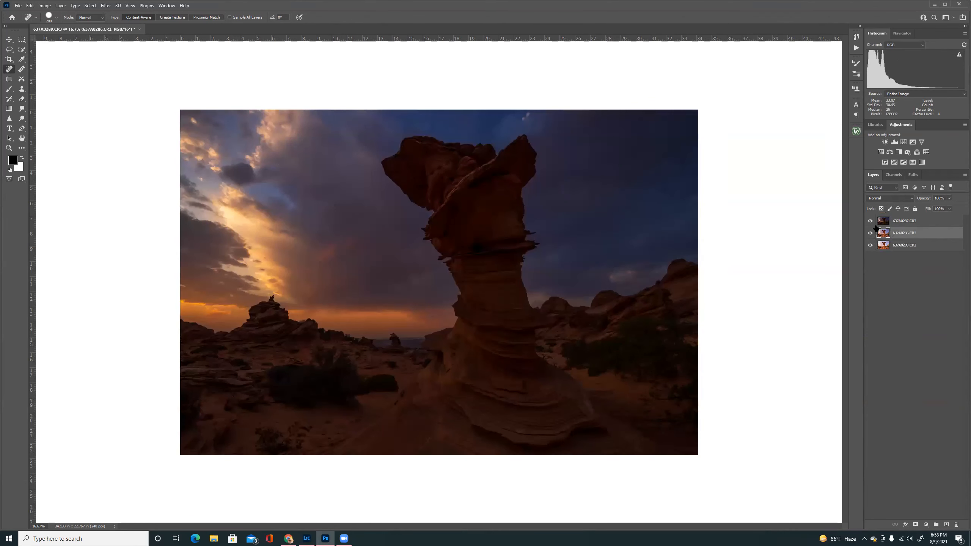
{"action": "left_click", "coordinate": [871, 221]}
- Select the whole sky around the hoodoo with the Quick Selection tool and add it as a layer mask on 637A0286
{"action": "left_click", "coordinate": [21, 50]}
{"action": "mouse_move", "coordinate": [245, 307]}
{"action": "left_mouse_down"}
{"action": "mouse_move", "coordinate": [227, 315]}
{"action": "mouse_move", "coordinate": [258, 232]}
{"action": "left_mouse_up"}
{"action": "left_click", "coordinate": [368, 284]}
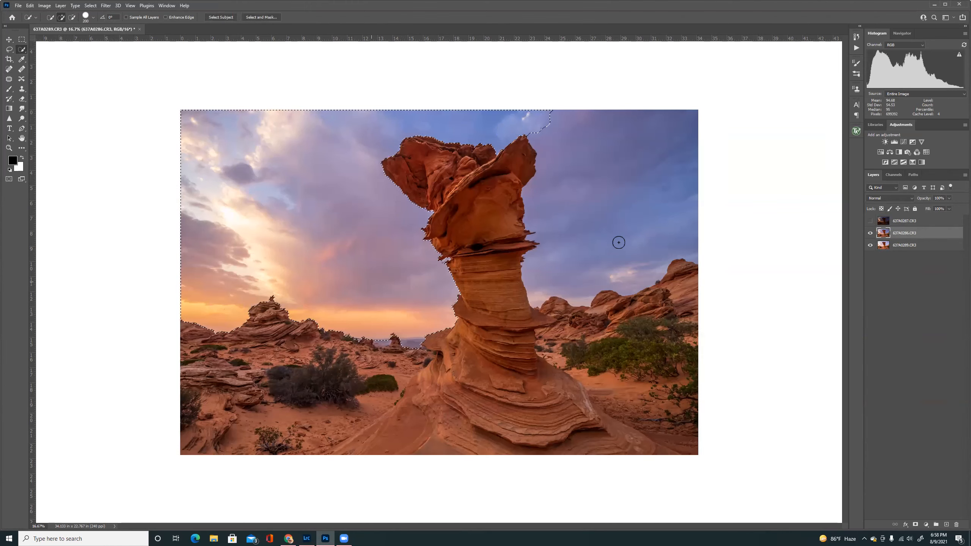
{"action": "left_click", "coordinate": [610, 258]}
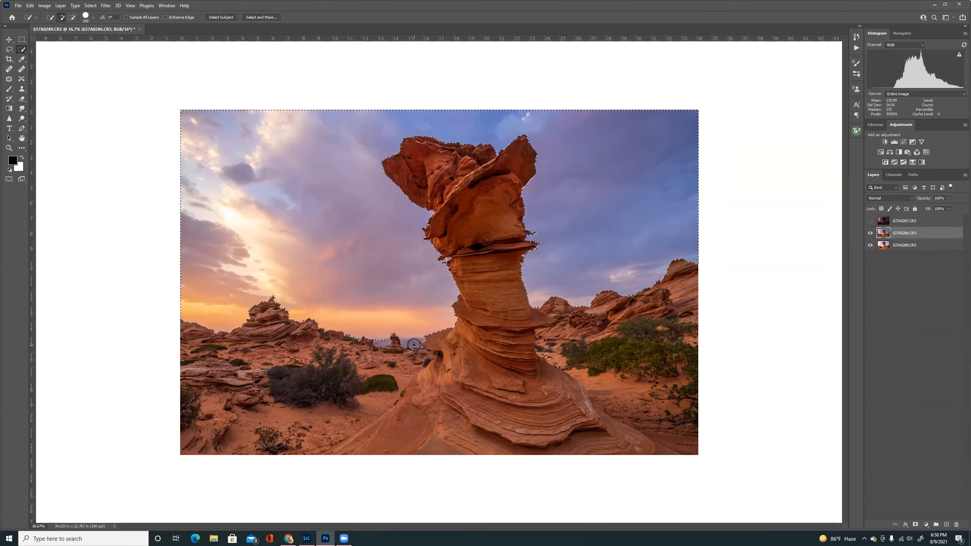
{"action": "key", "text": "alt"}
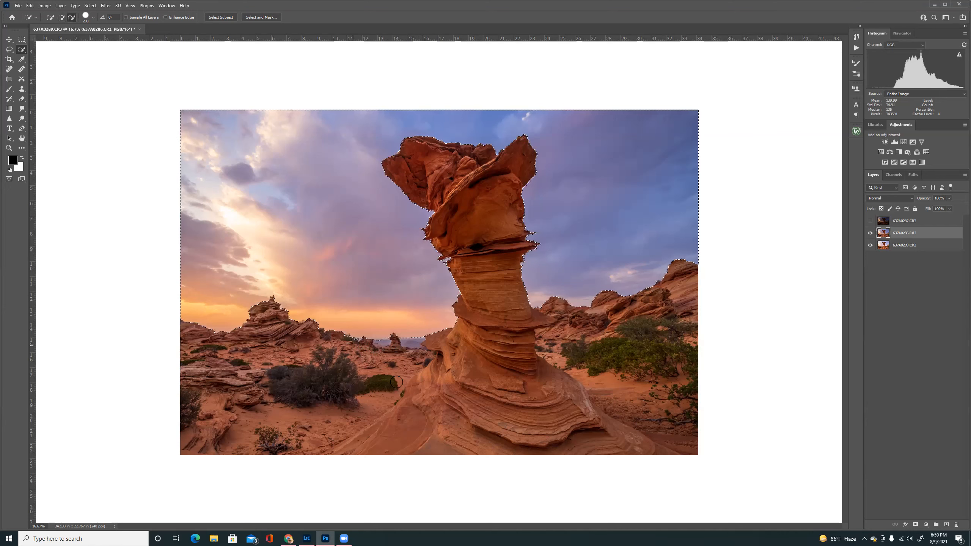
{"action": "left_click", "coordinate": [644, 359]}
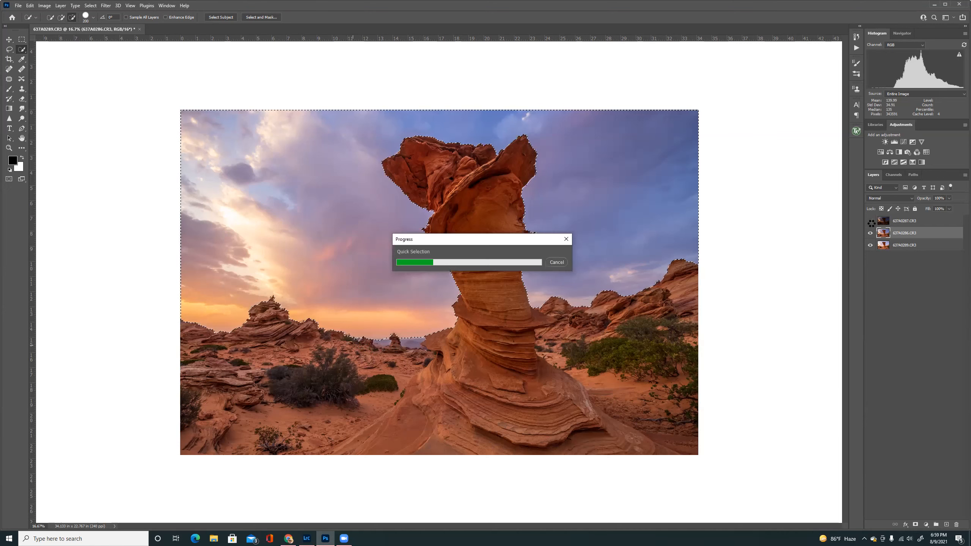
{"action": "left_click", "coordinate": [916, 524]}
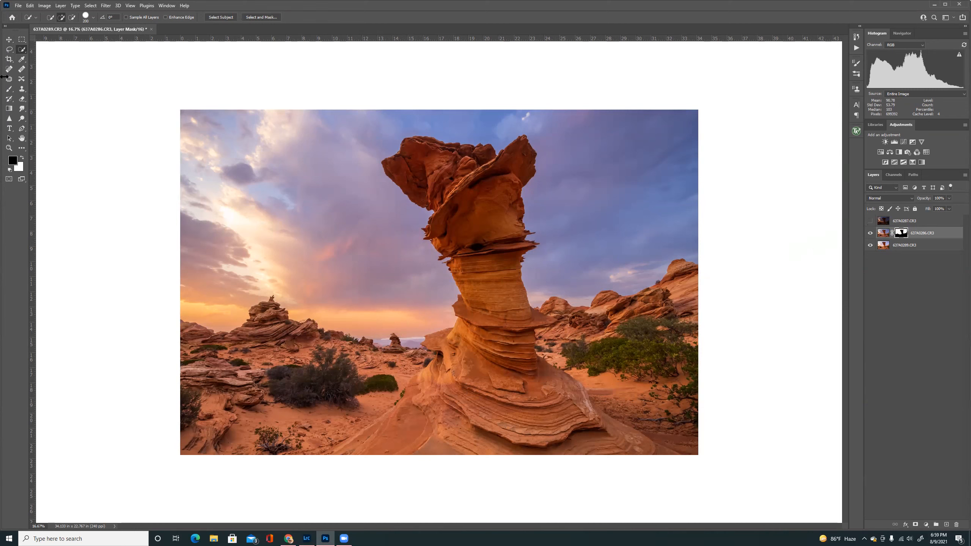
- Paint white with a small brush at 54% opacity on the 637A0286 mask over the horizon strip between the small rock and the hoodoo
{"action": "left_click", "coordinate": [9, 89]}
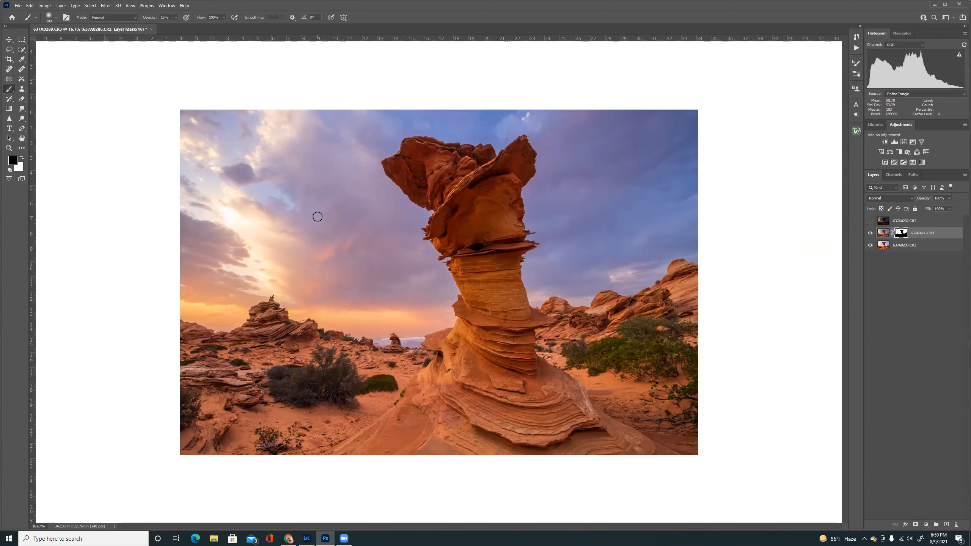
{"action": "key", "text": "bracketright"}
{"action": "key", "text": "bracketright"}
{"action": "key", "text": "bracketright"}
{"action": "key", "text": "bracketright"}
{"action": "key", "text": "bracketright"}
{"action": "key", "text": "bracketright"}
{"action": "key", "text": "x"}
{"action": "left_click", "coordinate": [176, 17]}
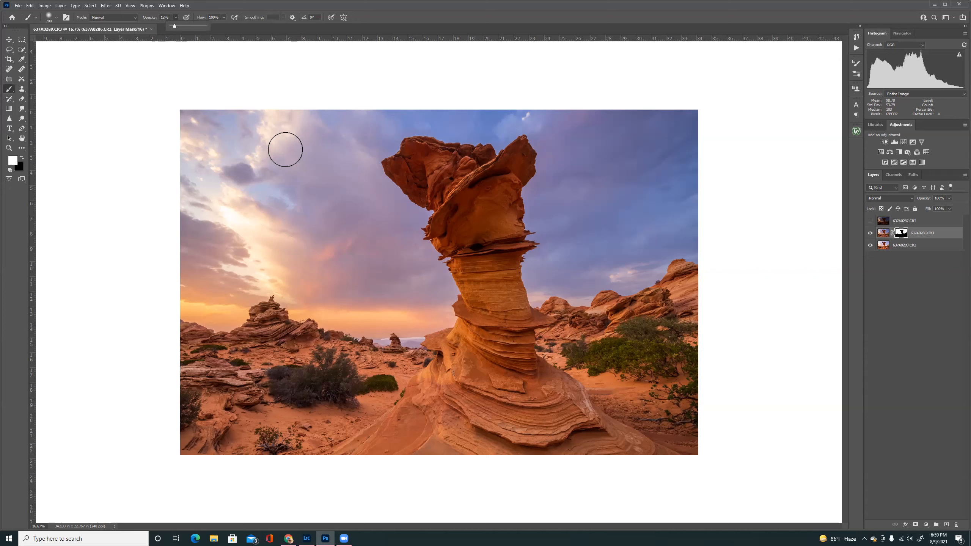
{"action": "scroll", "coordinate": [285, 149], "scroll_direction": "up", "scroll_amount": 2}
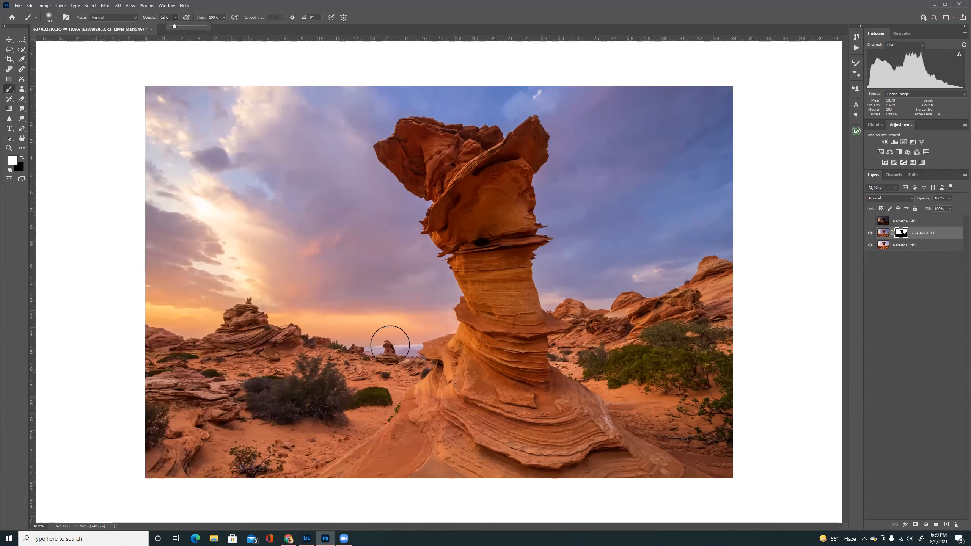
{"action": "key", "text": "bracketleft"}
{"action": "key", "text": "bracketleft"}
{"action": "key", "text": "bracketleft"}
{"action": "key", "text": "bracketleft"}
{"action": "key", "text": "bracketleft"}
{"action": "key", "text": "bracketleft"}
{"action": "key", "text": "bracketleft"}
{"action": "key", "text": "bracketleft"}
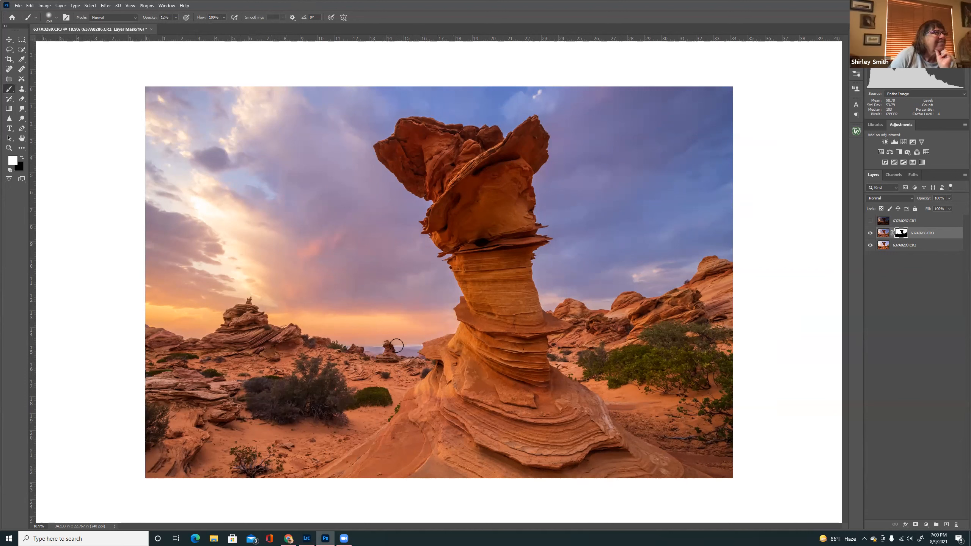
{"action": "mouse_move", "coordinate": [289, 538]}
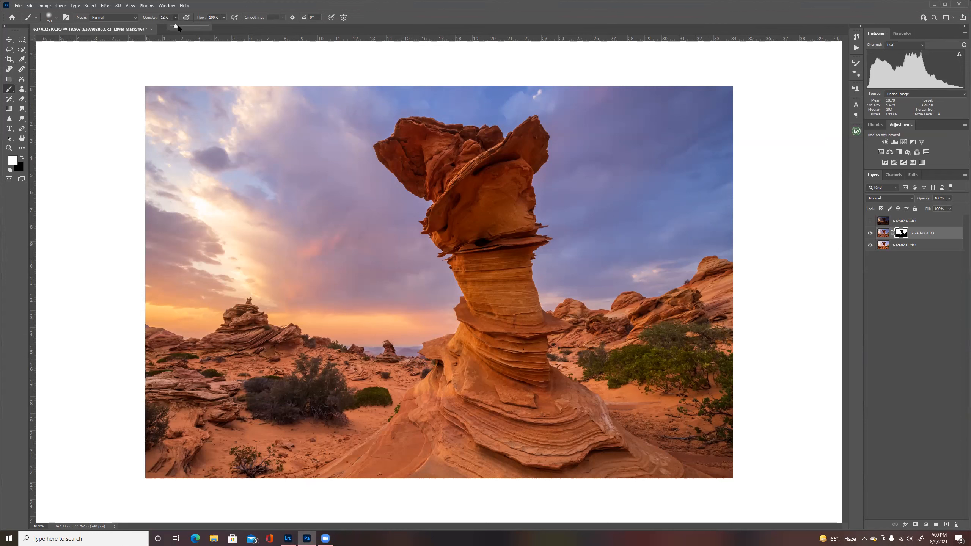
{"action": "left_click_drag", "start_coordinate": [190, 26], "coordinate": [191, 25]}
{"action": "left_click", "coordinate": [405, 350]}
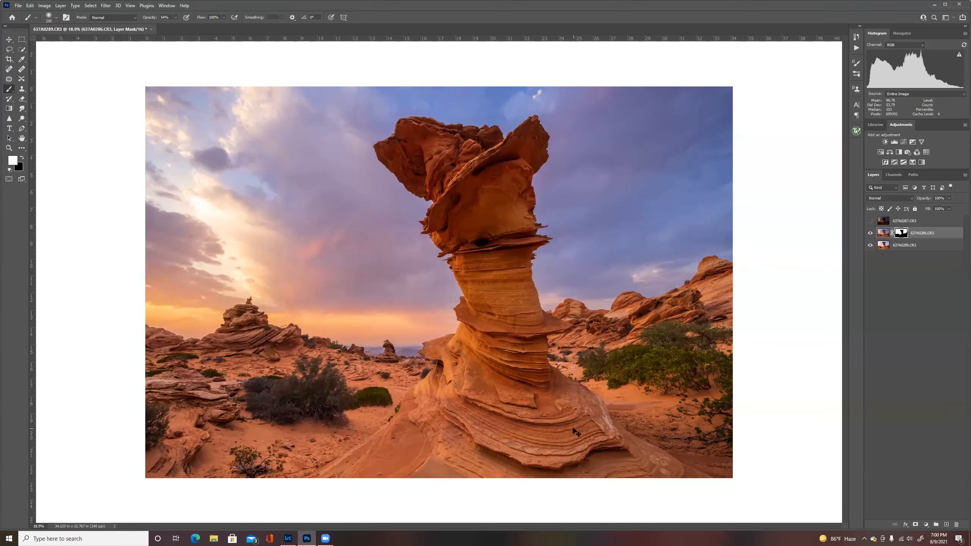
{"action": "key", "text": "ctrl+minus"}
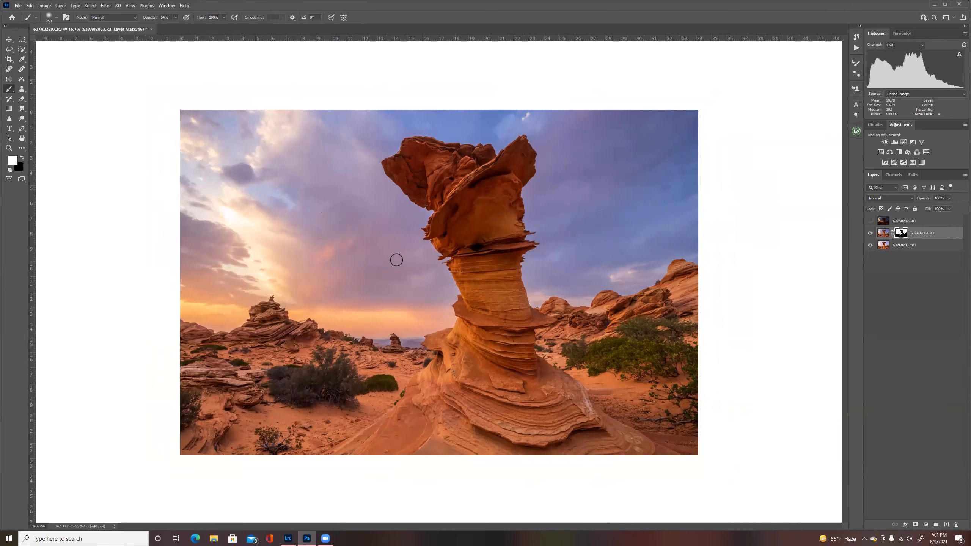
- Show the darkest layer 637A0287 and give it a layer mask inverted to black
{"action": "left_click", "coordinate": [870, 221]}
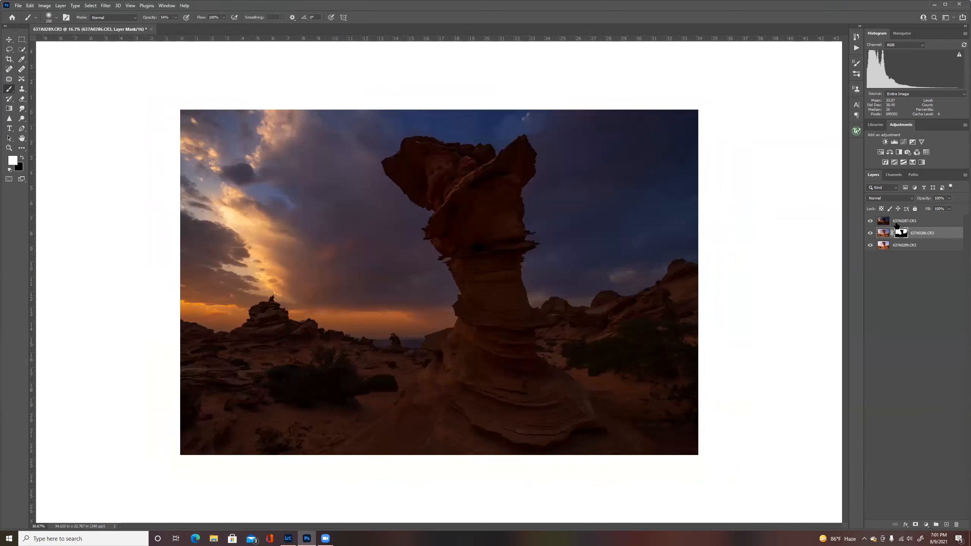
{"action": "left_click", "coordinate": [871, 221]}
{"action": "left_click", "coordinate": [905, 225]}
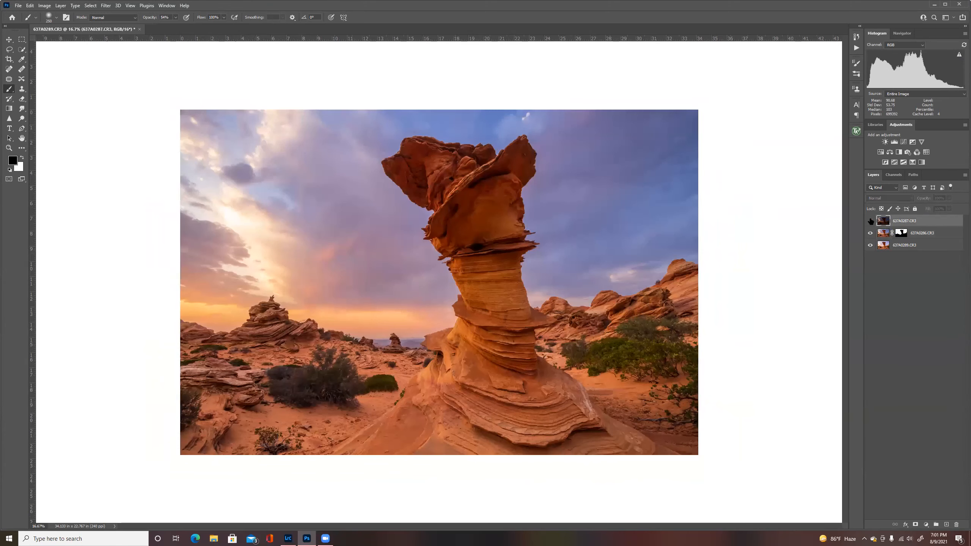
{"action": "left_click", "coordinate": [915, 525]}
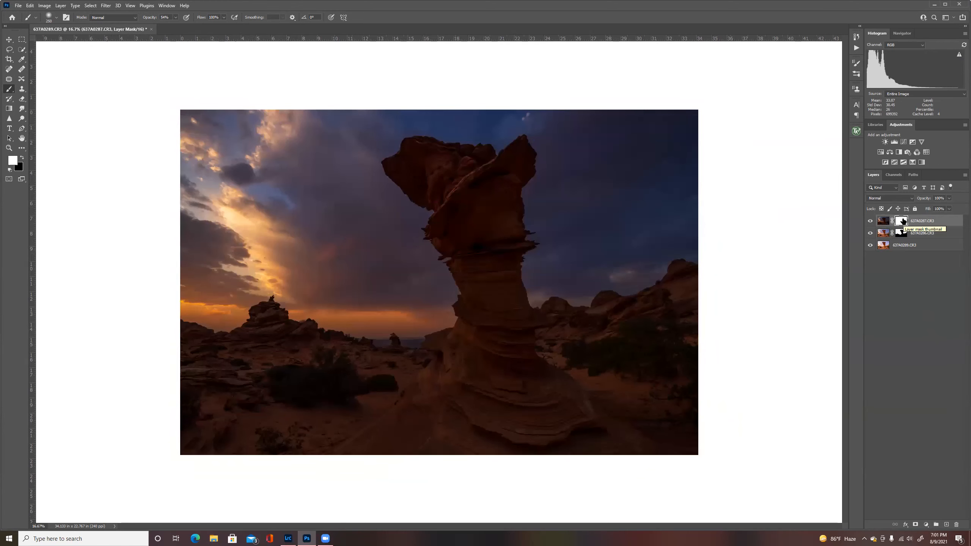
{"action": "key", "text": "ctrl+i"}
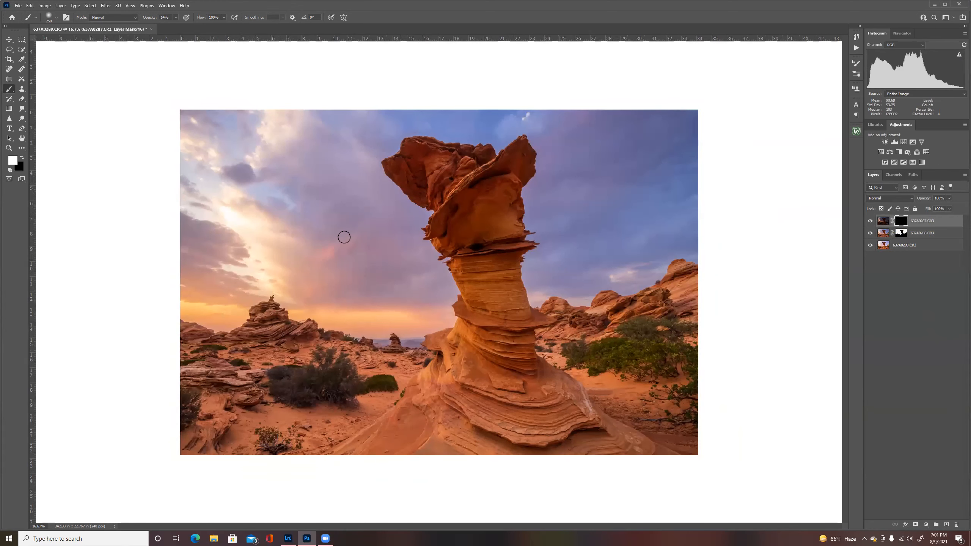
- Generate a Lights 4 luminosity mask from layer 637A0286 with TK7 RapidMask to isolate the brightest clouds
{"action": "left_click", "coordinate": [921, 234]}
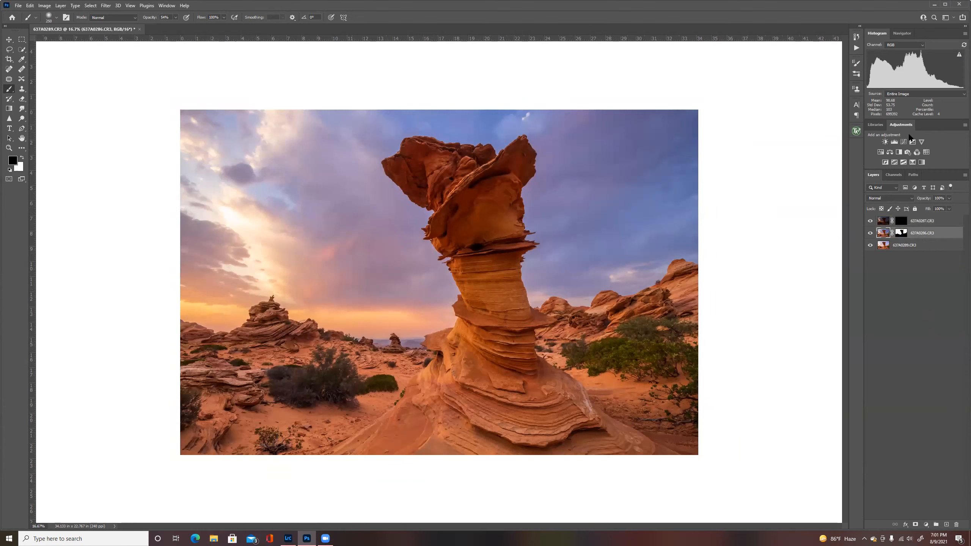
{"action": "left_click", "coordinate": [858, 131]}
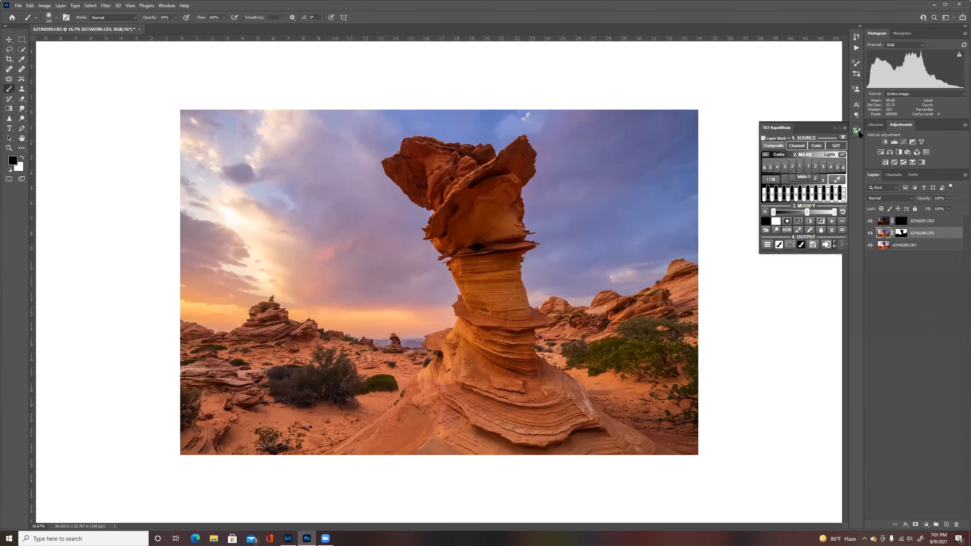
{"action": "left_click", "coordinate": [839, 169]}
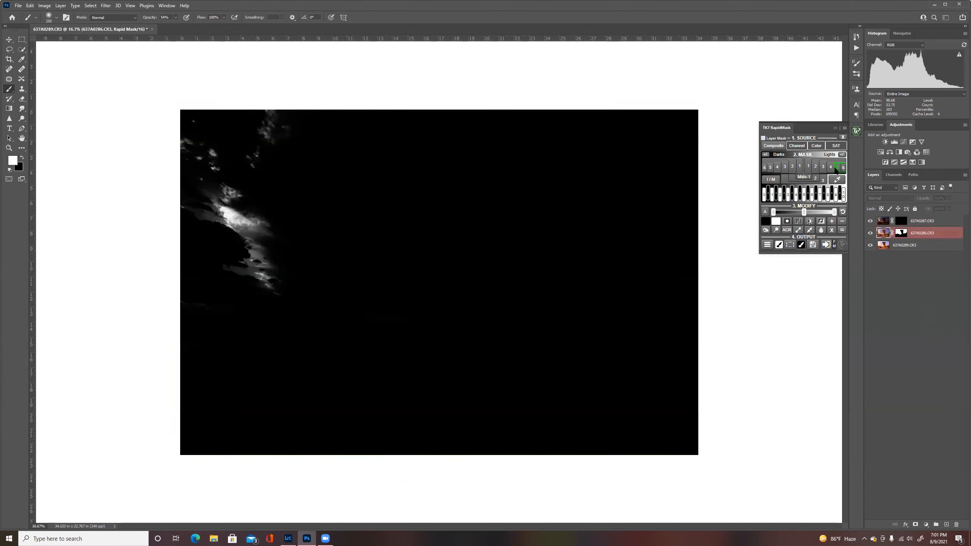
{"action": "left_click", "coordinate": [832, 168]}
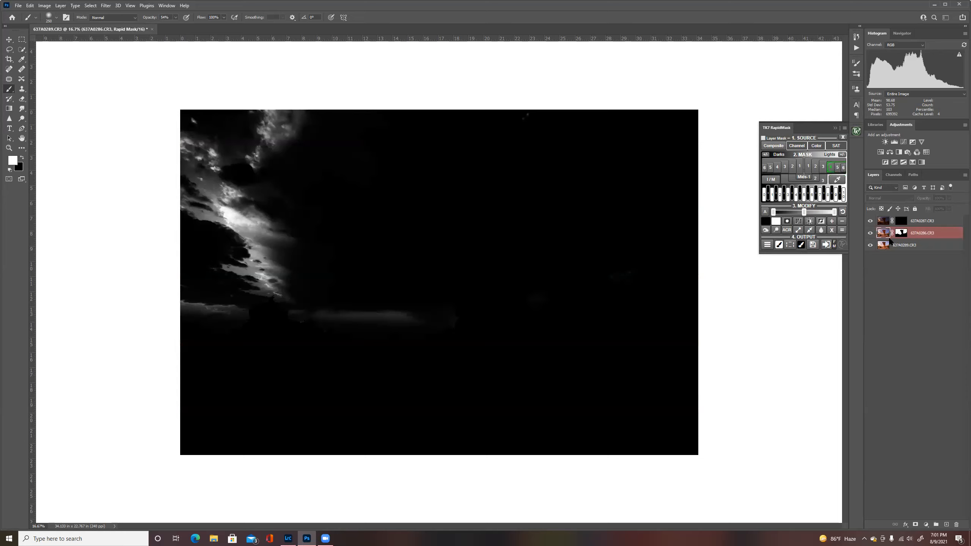
- Load the Rapid Mask channel as a selection, target the 637A0287 layer mask, and hide the selection edges
{"action": "left_click", "coordinate": [893, 175]}
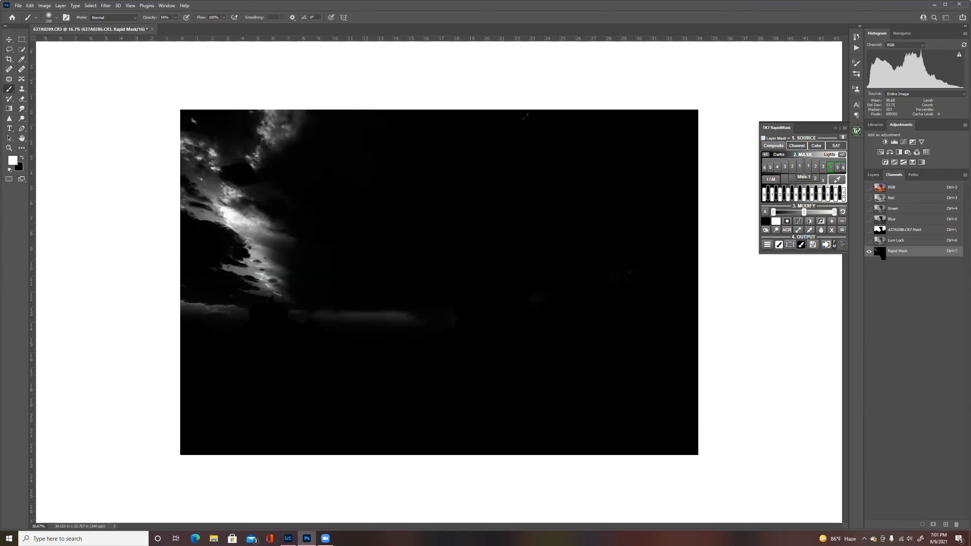
{"action": "left_click", "coordinate": [803, 147]}
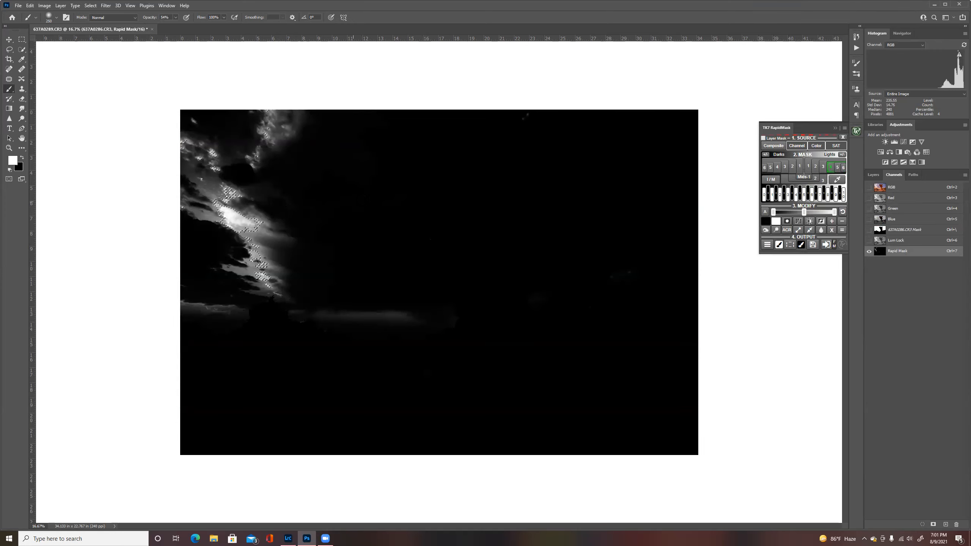
{"action": "left_click", "coordinate": [873, 175]}
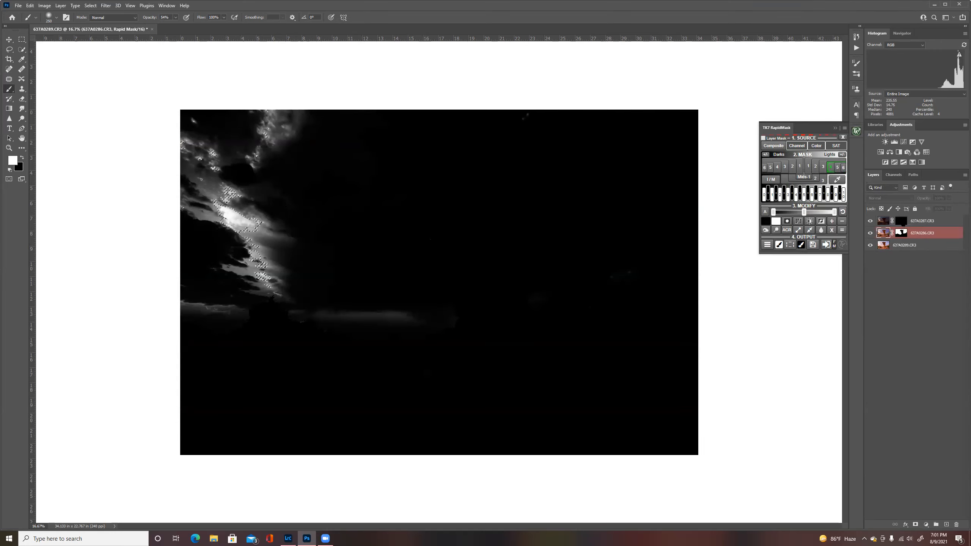
{"action": "left_click", "coordinate": [902, 222]}
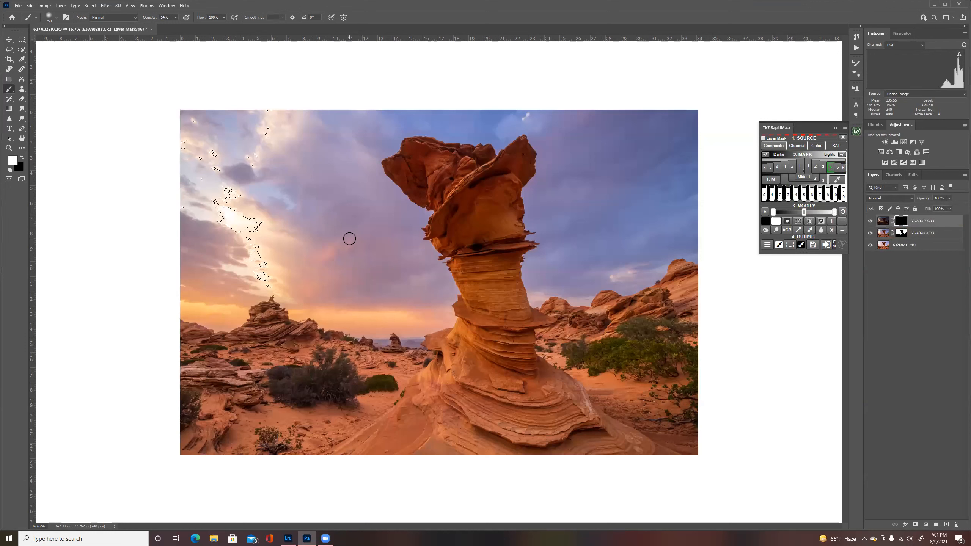
{"action": "key", "text": "ctrl+d"}
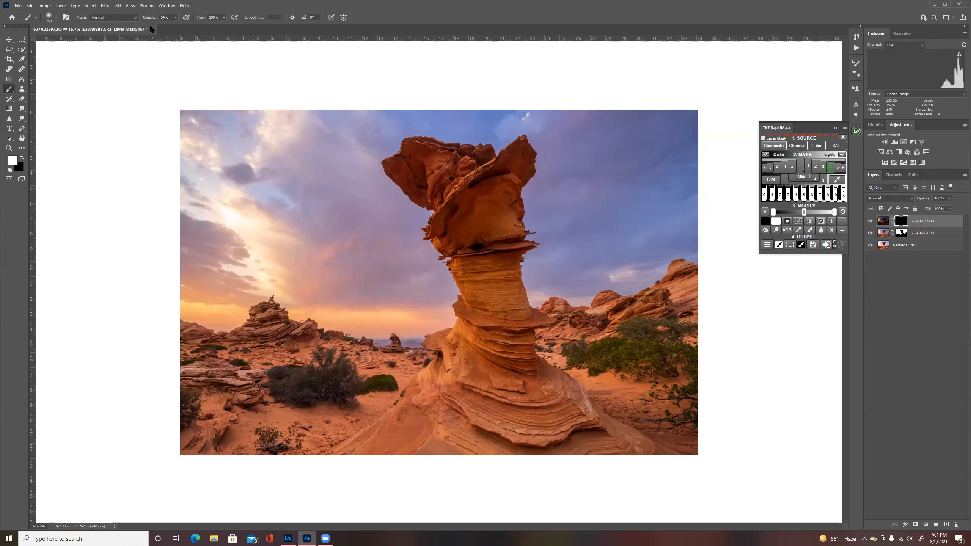
- Paint white on the 637A0287 mask with a larger brush at 25% opacity over the brightest clouds above the small rock
{"action": "left_click", "coordinate": [175, 18]}
{"action": "left_click_drag", "start_coordinate": [166, 27], "coordinate": [165, 26]}
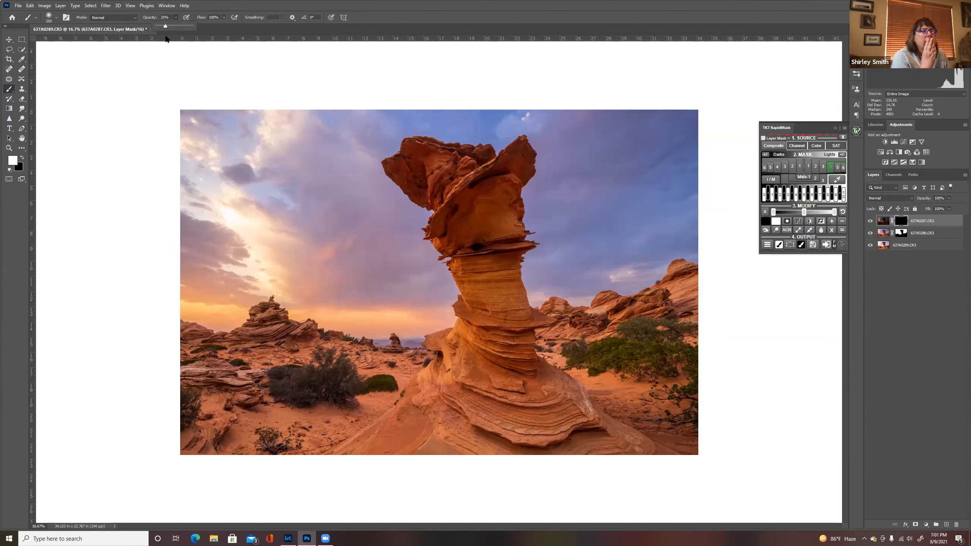
{"action": "key", "text": "bracketright"}
{"action": "key", "text": "bracketright"}
{"action": "key", "text": "bracketright"}
{"action": "key", "text": "bracketright"}
{"action": "key", "text": "bracketright"}
{"action": "key", "text": "bracketright"}
{"action": "key", "text": "bracketright"}
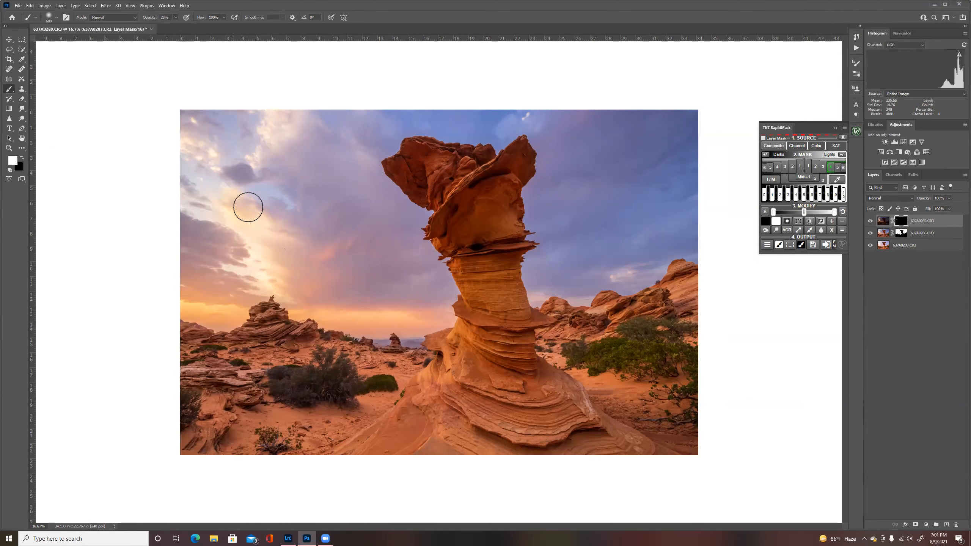
{"action": "mouse_move", "coordinate": [248, 237]}
{"action": "left_mouse_down"}
{"action": "mouse_move", "coordinate": [258, 256]}
{"action": "mouse_move", "coordinate": [237, 267]}
{"action": "mouse_move", "coordinate": [277, 288]}
{"action": "left_mouse_up"}
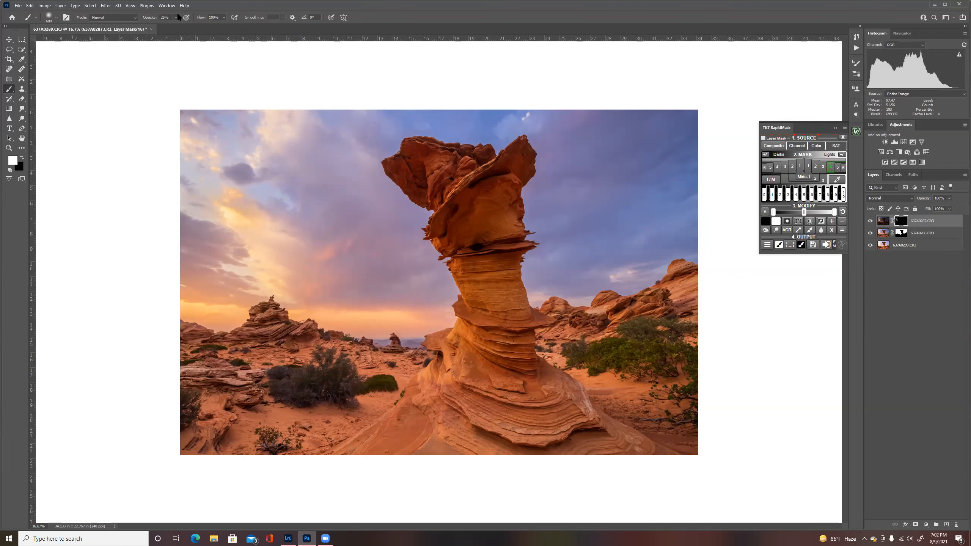
- Paint white on the 637A0287 mask over the surrounding clouds, lowering the brush opacity to 14% and finally 8%
{"action": "key", "text": "1"}
{"action": "key", "text": "5"}
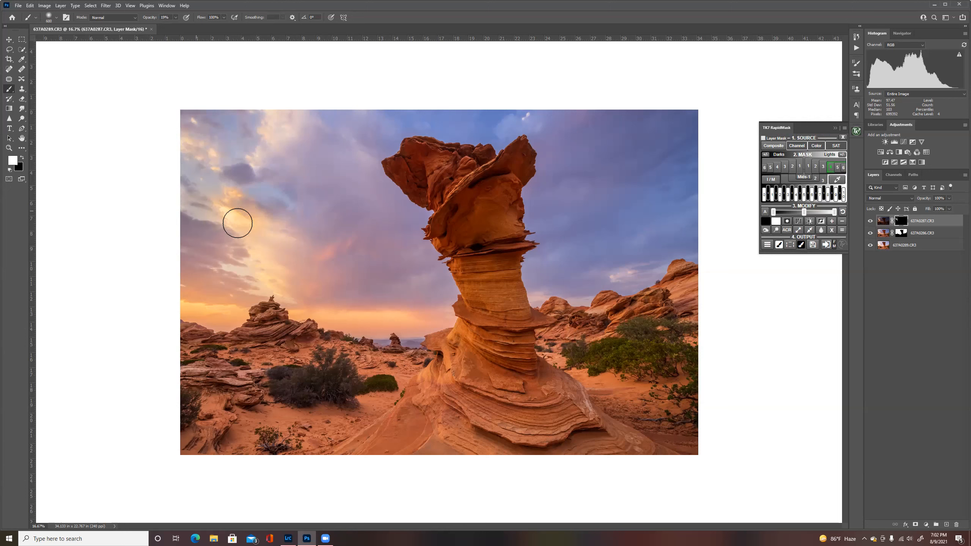
{"action": "left_click", "coordinate": [175, 17]}
{"action": "left_click_drag", "start_coordinate": [189, 248], "coordinate": [195, 245]}
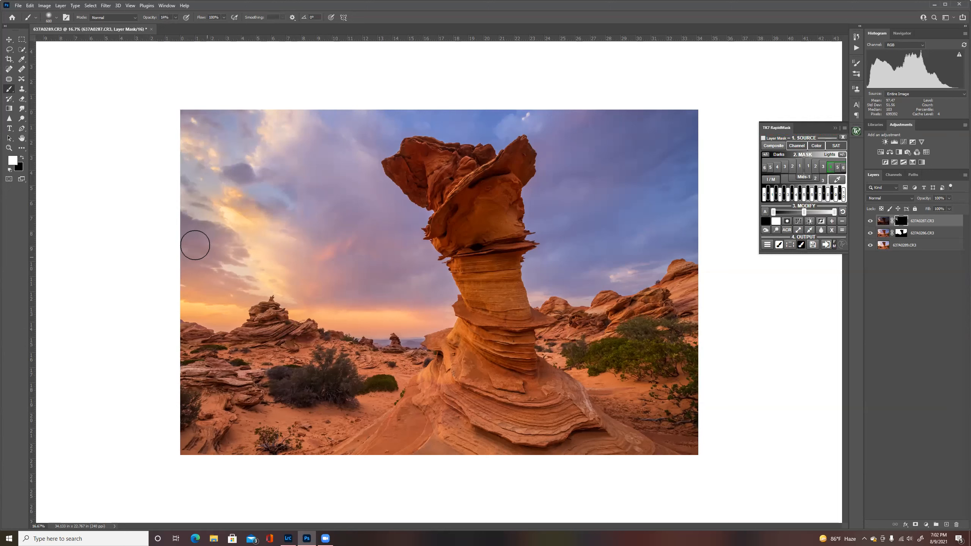
{"action": "left_click_drag", "start_coordinate": [205, 291], "coordinate": [253, 298]}
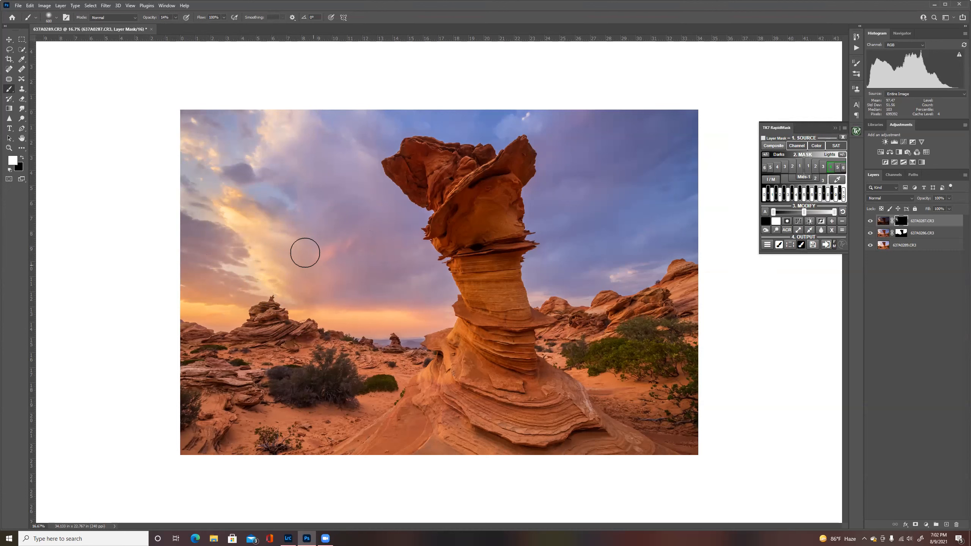
{"action": "left_click", "coordinate": [176, 17]}
{"action": "left_click_drag", "start_coordinate": [174, 26], "coordinate": [173, 27]}
{"action": "left_click", "coordinate": [318, 261]}
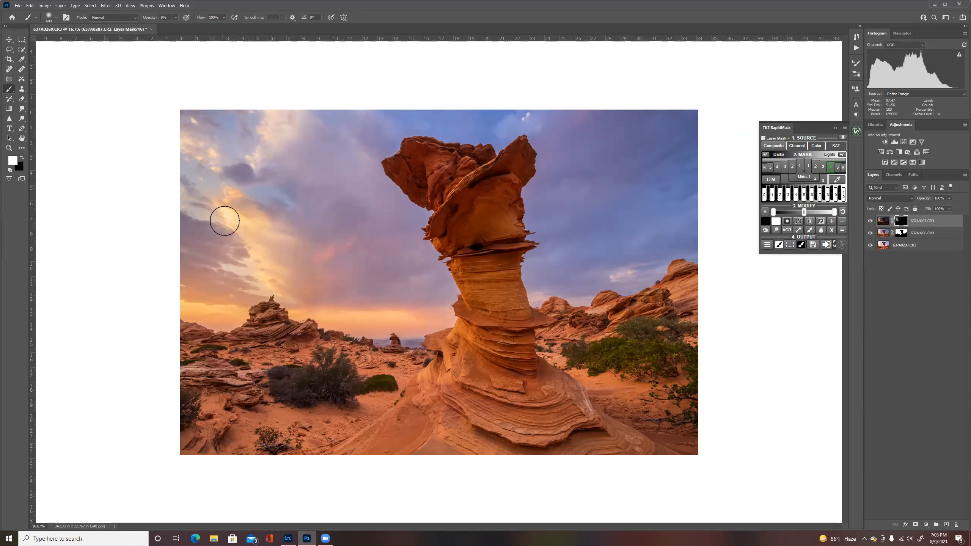
- Inspect the 637A0287 and 637A0286 layer masks on their own, return to the full image, and collapse the RapidMask panel
{"action": "left_click", "coordinate": [22, 157]}
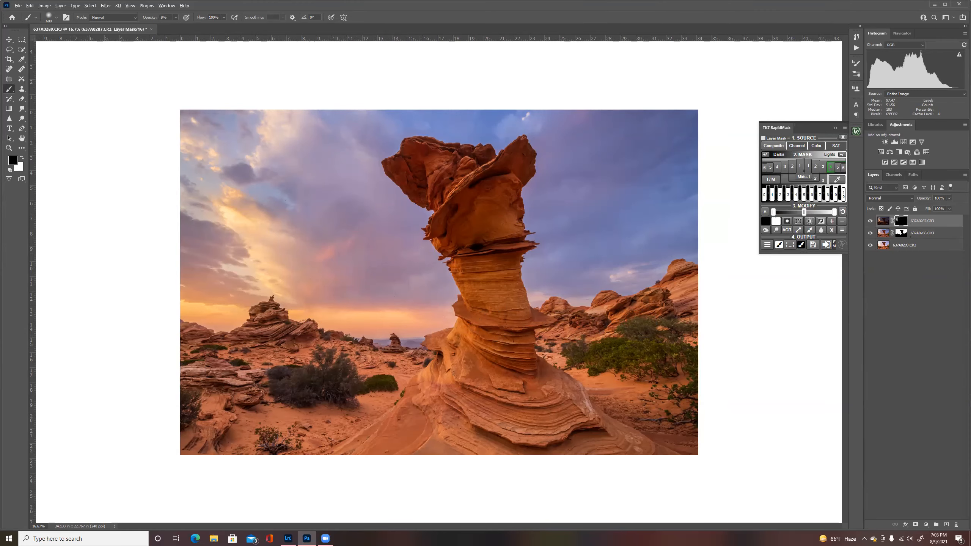
{"action": "left_click", "coordinate": [898, 221], "text": "alt"}
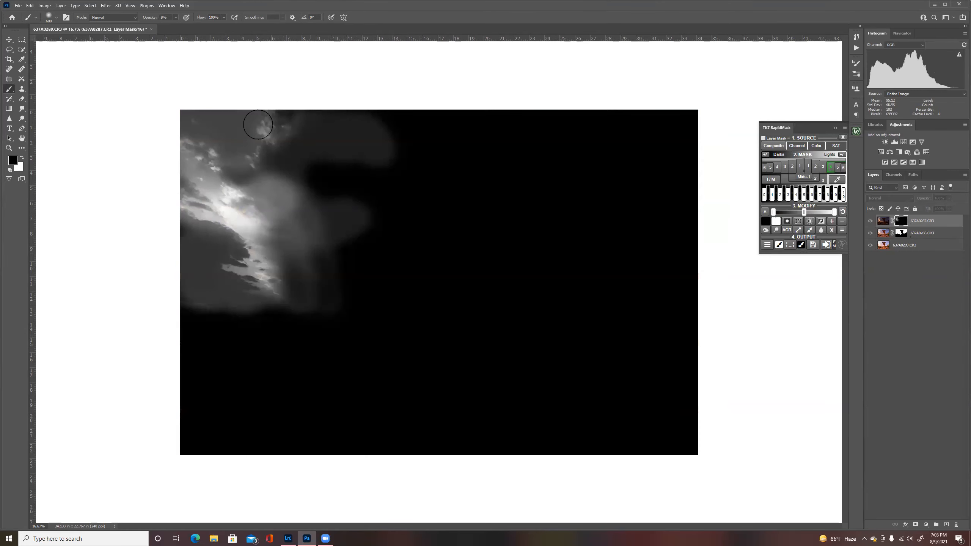
{"action": "left_click", "coordinate": [901, 233], "text": "alt"}
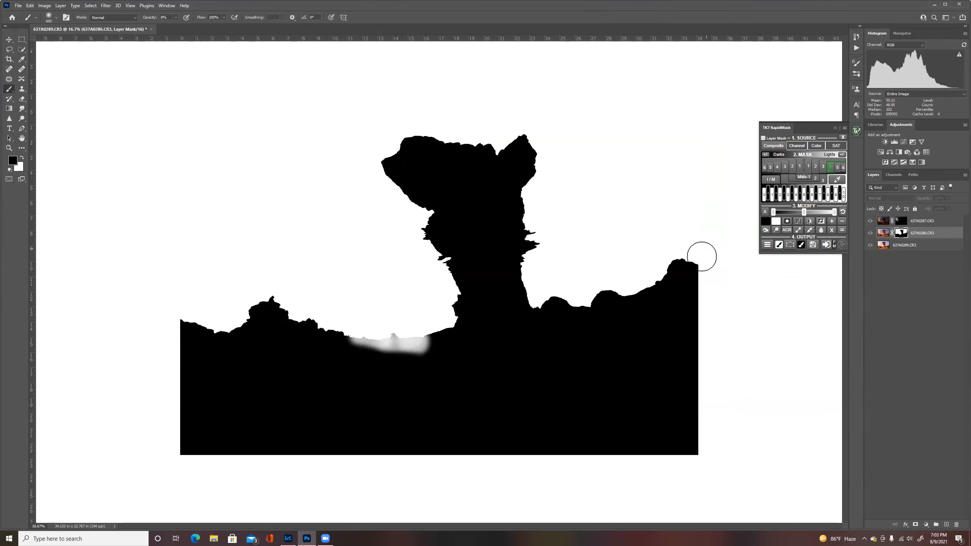
{"action": "left_click", "coordinate": [905, 245]}
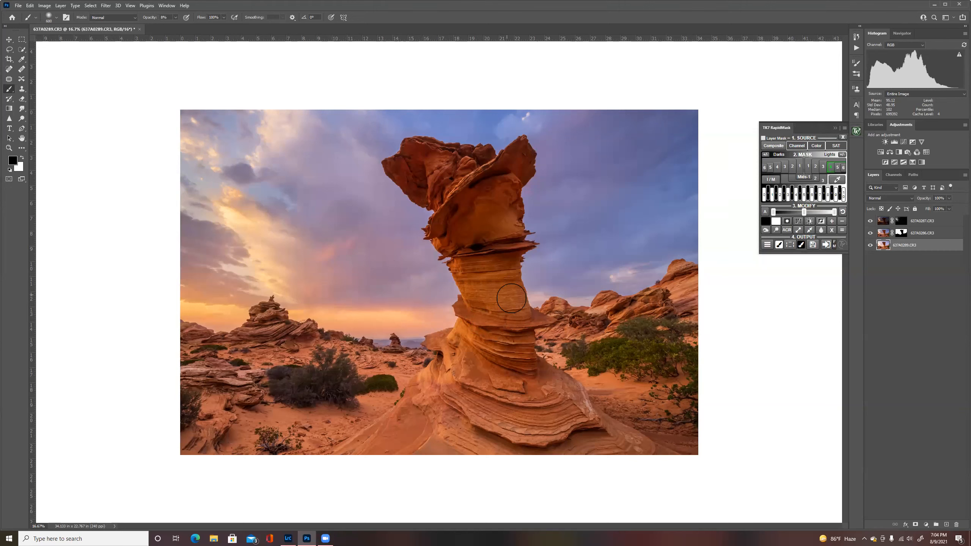
{"action": "left_click", "coordinate": [835, 129]}
- Generate a broad lights luminosity mask from layer 637A0287 with RapidMask and adjust its levels for stronger contrast
{"action": "left_click", "coordinate": [930, 221]}
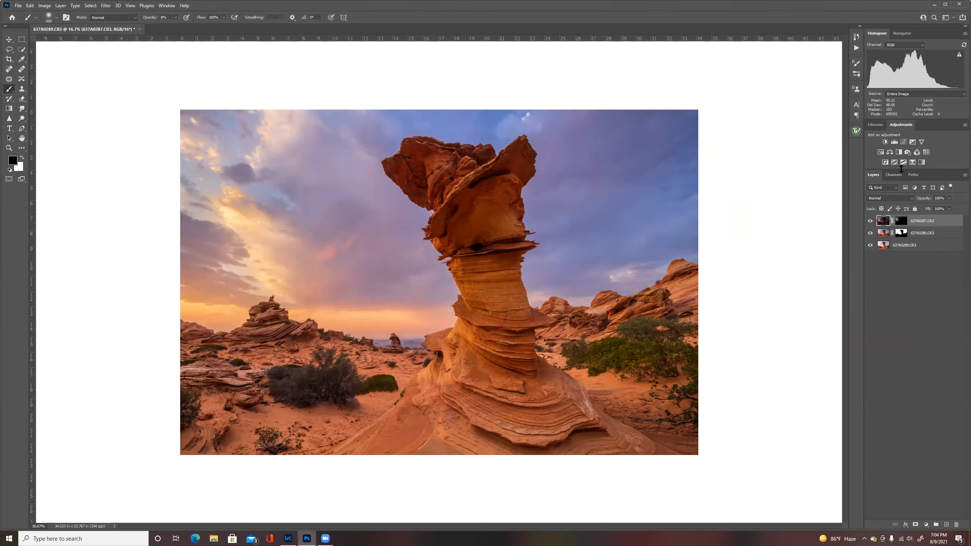
{"action": "left_click", "coordinate": [857, 131]}
{"action": "left_click", "coordinate": [812, 170]}
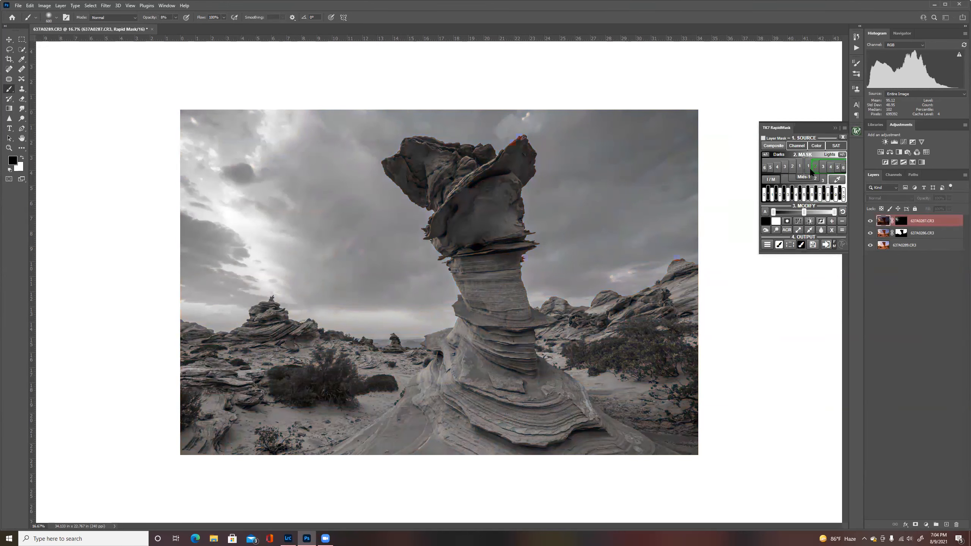
{"action": "left_click", "coordinate": [812, 171]}
{"action": "mouse_move", "coordinate": [804, 213]}
{"action": "left_mouse_down"}
{"action": "mouse_move", "coordinate": [831, 213]}
{"action": "mouse_move", "coordinate": [820, 213]}
{"action": "left_mouse_up"}
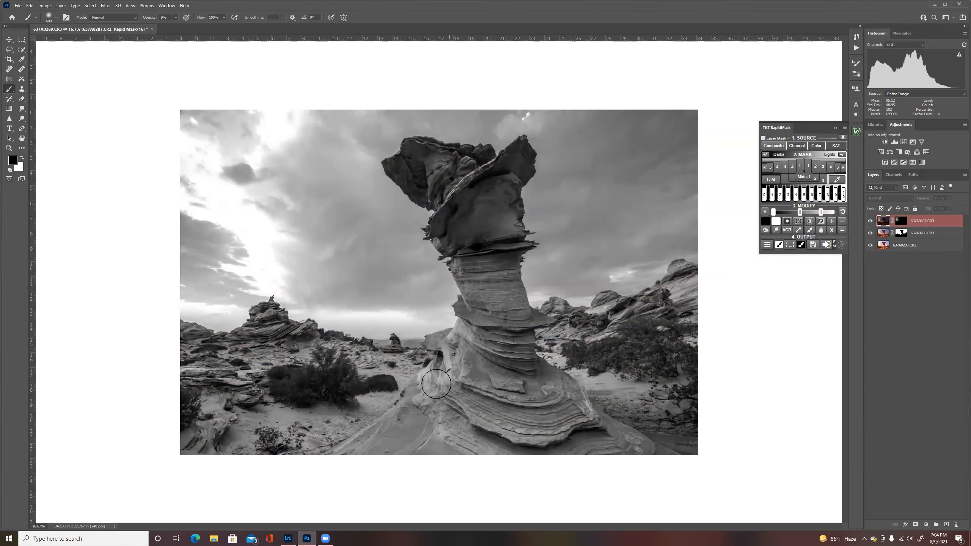
- Load the Rapid Mask channel as a selection and add a new layer above 637A0287 in Overlay mode
{"action": "left_click", "coordinate": [890, 175]}
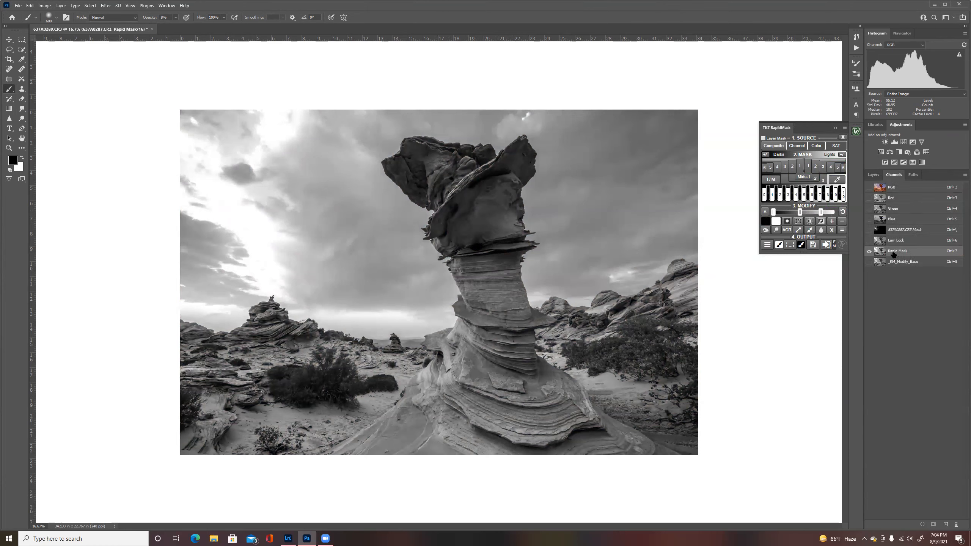
{"action": "left_click", "coordinate": [911, 229], "text": "ctrl"}
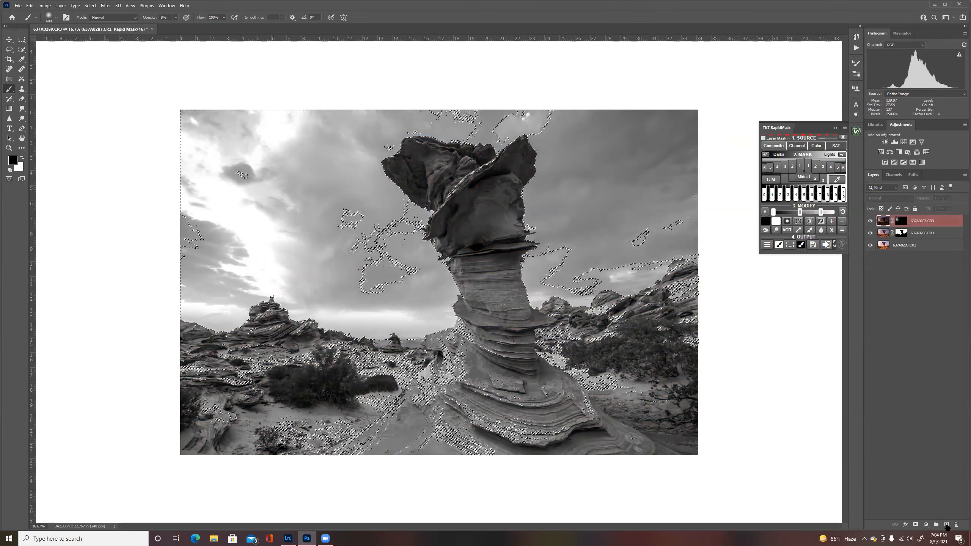
{"action": "left_click", "coordinate": [946, 524]}
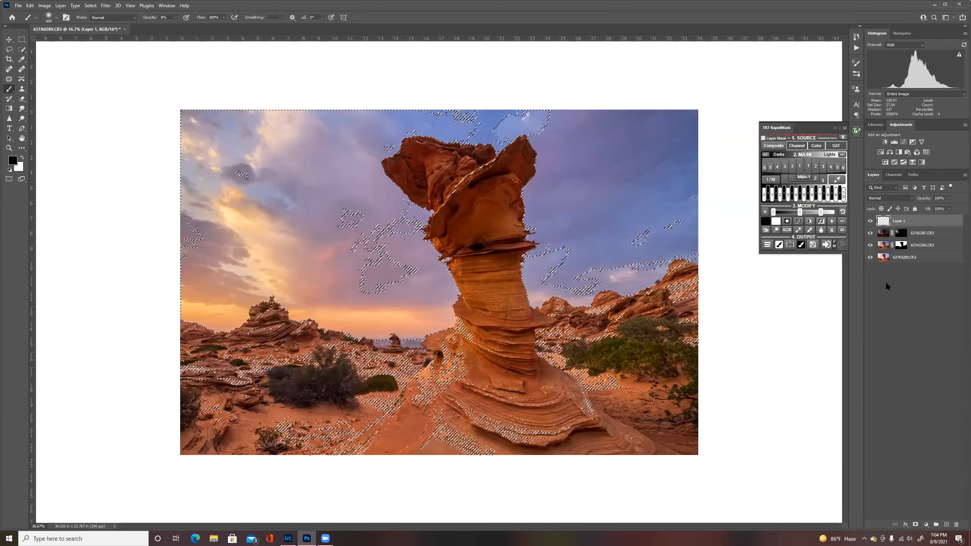
{"action": "left_click", "coordinate": [890, 197]}
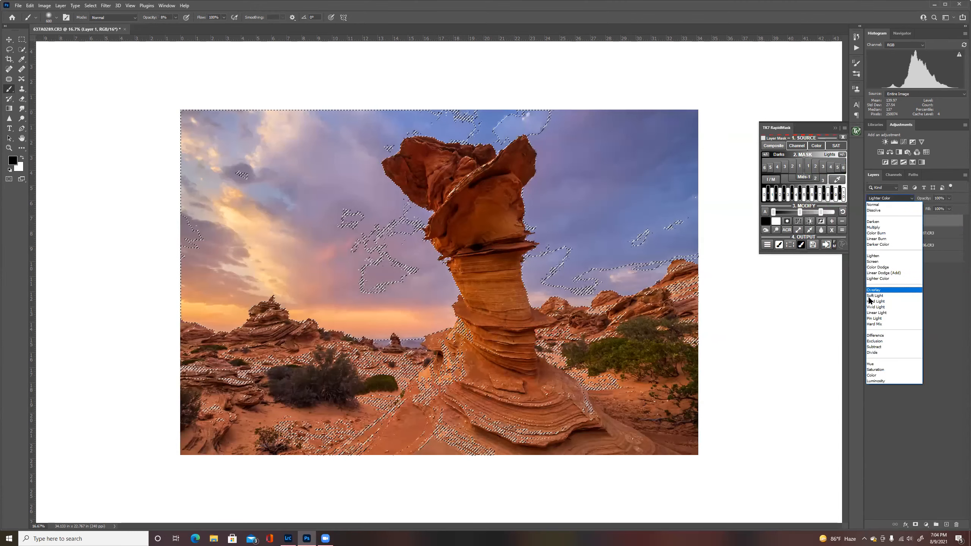
- With the selection edges hidden, paint white at 27% opacity over the hoodoo's lit rock on the Overlay layer and compare before and after
{"action": "key", "text": "ctrl+h"}
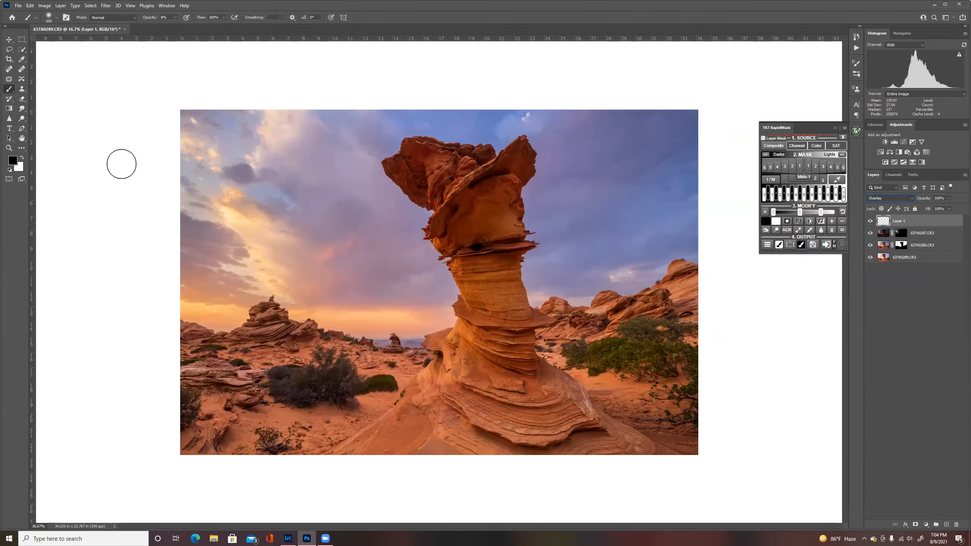
{"action": "left_click", "coordinate": [22, 157]}
{"action": "key", "text": "bracketleft"}
{"action": "key", "text": "bracketleft"}
{"action": "key", "text": "bracketleft"}
{"action": "key", "text": "2"}
{"action": "key", "text": "7"}
{"action": "mouse_move", "coordinate": [462, 332]}
{"action": "left_mouse_down"}
{"action": "mouse_move", "coordinate": [435, 381]}
{"action": "mouse_move", "coordinate": [451, 383]}
{"action": "left_mouse_up"}
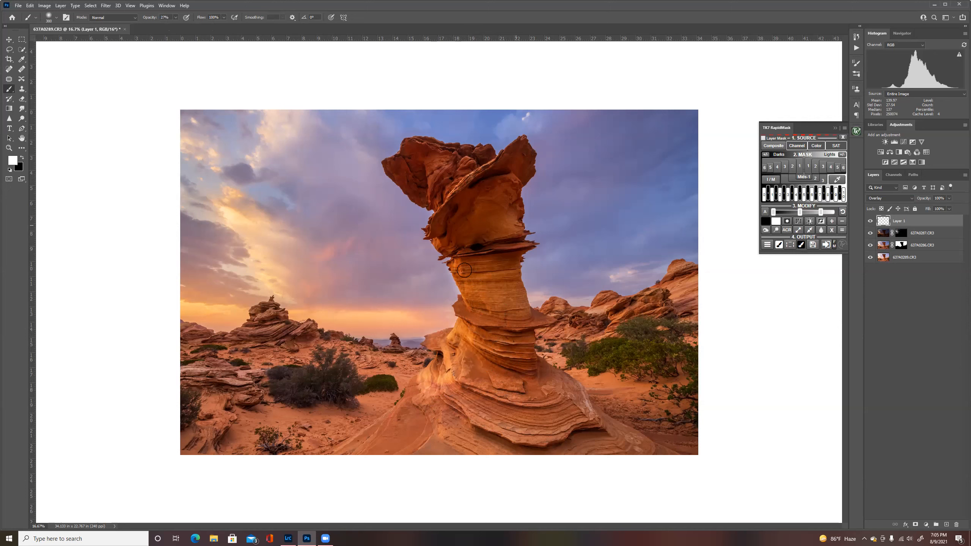
{"action": "left_click", "coordinate": [870, 221]}
{"action": "left_click", "coordinate": [870, 221]}
- Enlarge the brush for the Overlay layer and collapse the RapidMask panel
{"action": "key", "text": "bracketright"}
{"action": "key", "text": "bracketright"}
{"action": "key", "text": "bracketright"}
{"action": "key", "text": "bracketright"}
{"action": "key", "text": "bracketright"}
{"action": "key", "text": "bracketright"}
{"action": "key", "text": "bracketright"}
{"action": "key", "text": "bracketright"}
{"action": "key", "text": "bracketleft"}
{"action": "key", "text": "bracketleft"}
{"action": "key", "text": "bracketleft"}
{"action": "key", "text": "bracketleft"}
{"action": "left_click", "coordinate": [834, 129]}
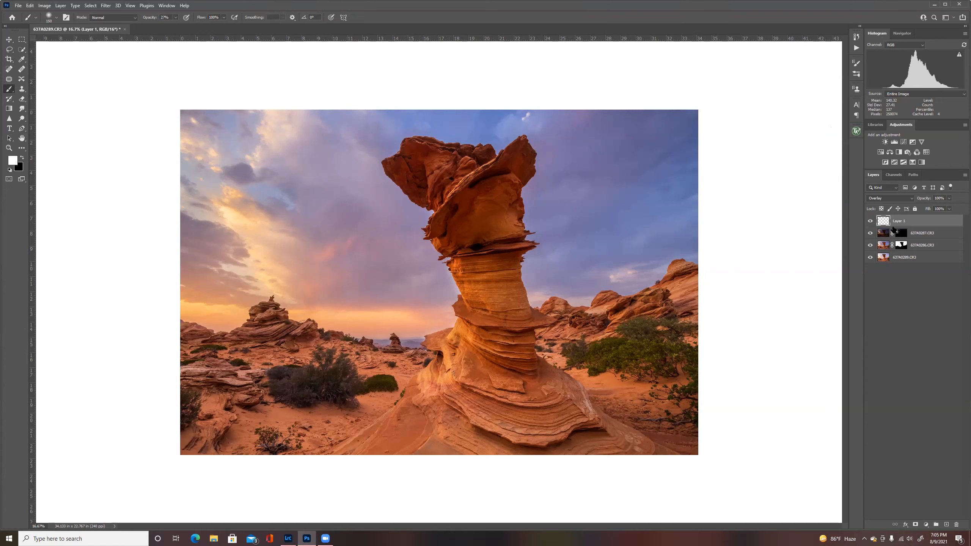
- View the 637A0286 layer mask on its own, then hide the Overlay layer and examine the hoodoo's edge up close
{"action": "left_click", "coordinate": [903, 245]}
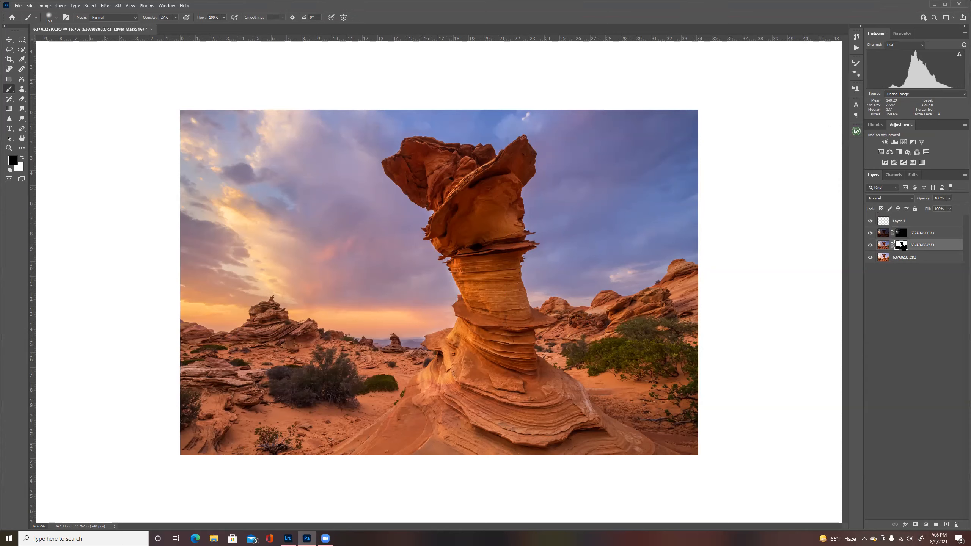
{"action": "left_click", "coordinate": [903, 245], "text": "alt"}
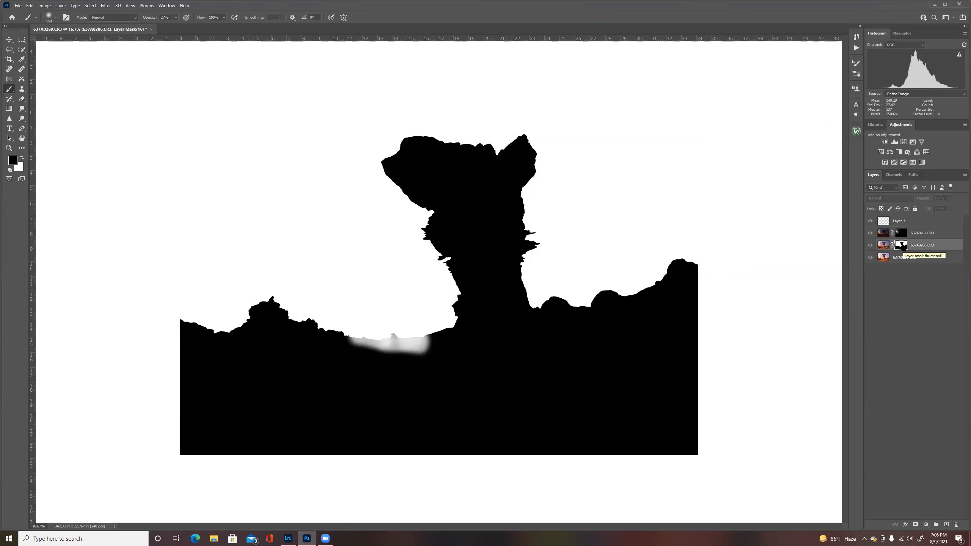
{"action": "left_click", "coordinate": [903, 245], "text": "alt"}
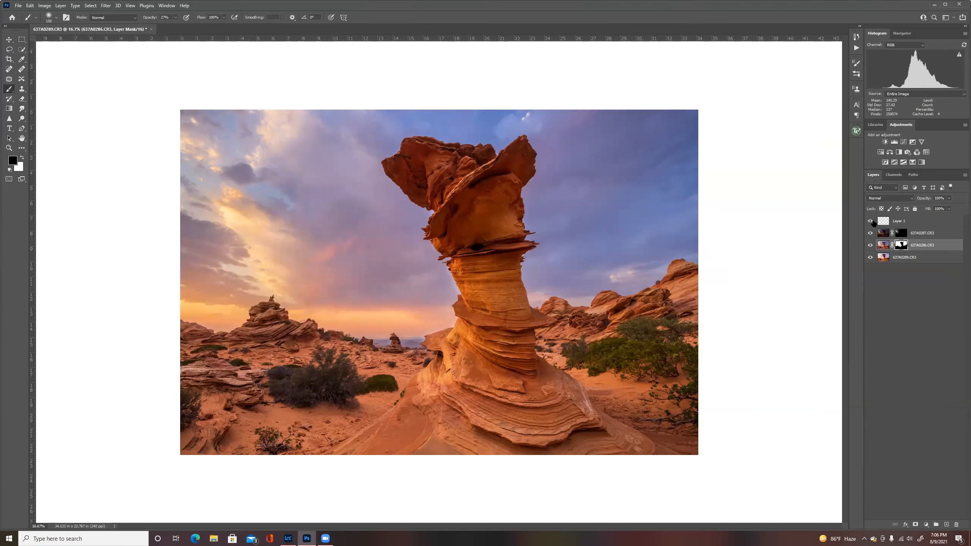
{"action": "left_click", "coordinate": [870, 221]}
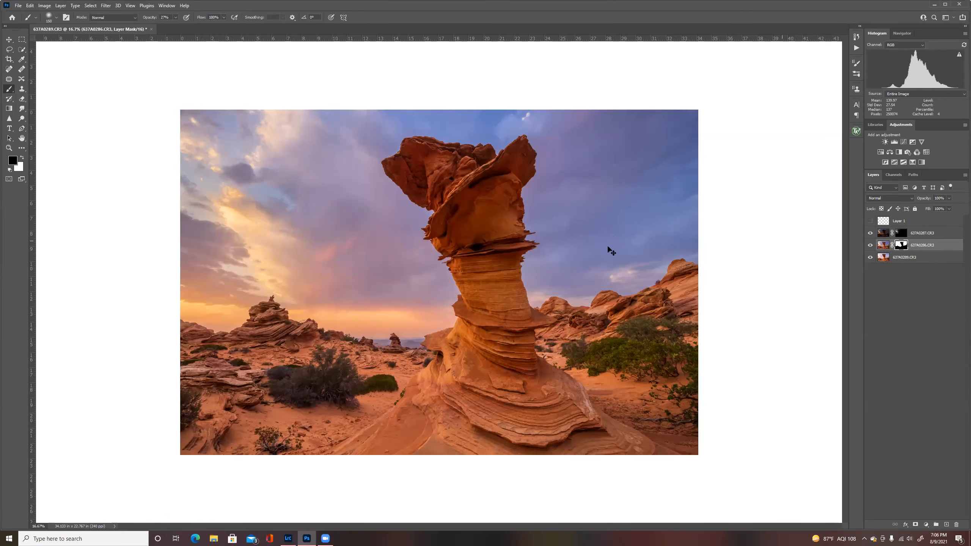
{"action": "key", "text": "ctrl+plus"}
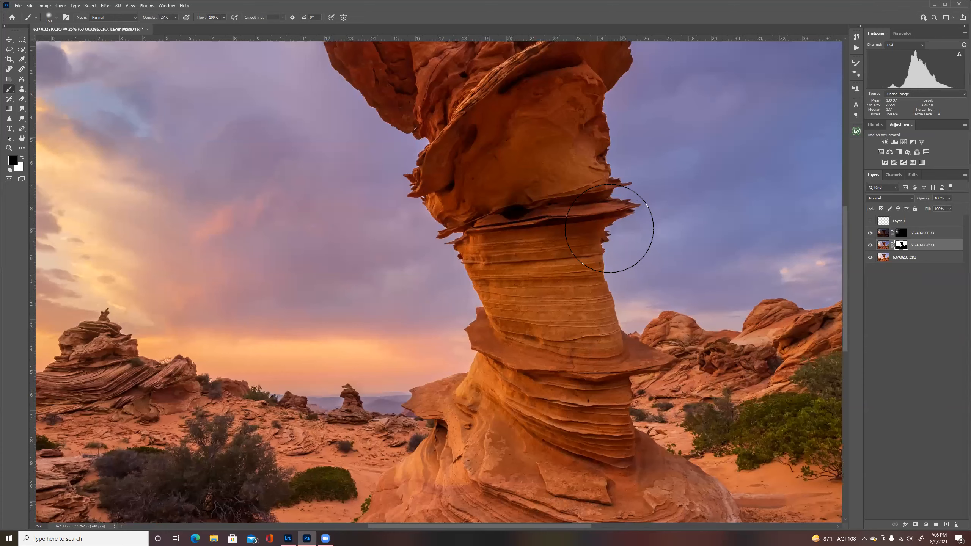
- Examine the hoodoo's edges against the sky up close, from its middle section to its top, for blending flaws
{"action": "key", "text": "ctrl+plus"}
{"action": "key", "text": "ctrl+plus"}
{"action": "key", "text": "ctrl+plus"}
{"action": "key", "text": "ctrl+plus"}
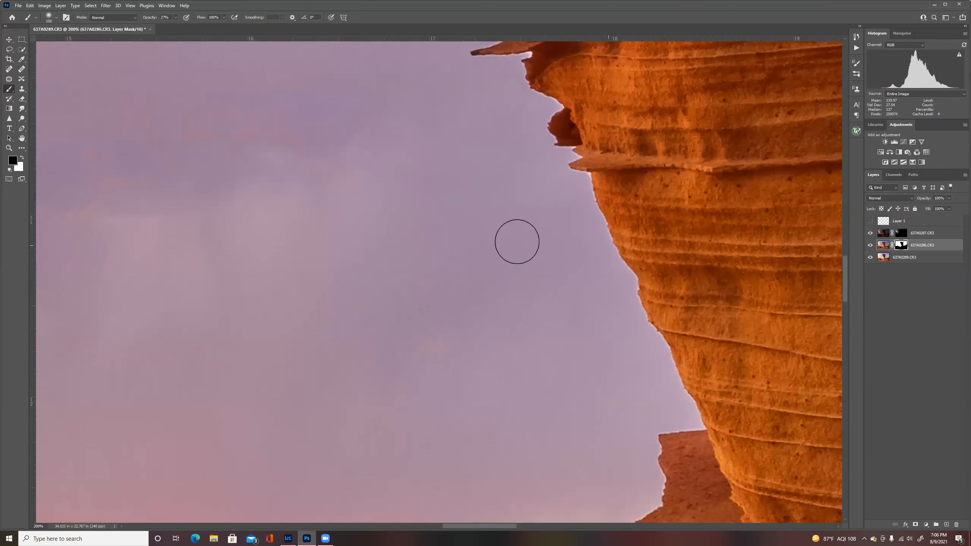
{"action": "key", "text": "ctrl+minus"}
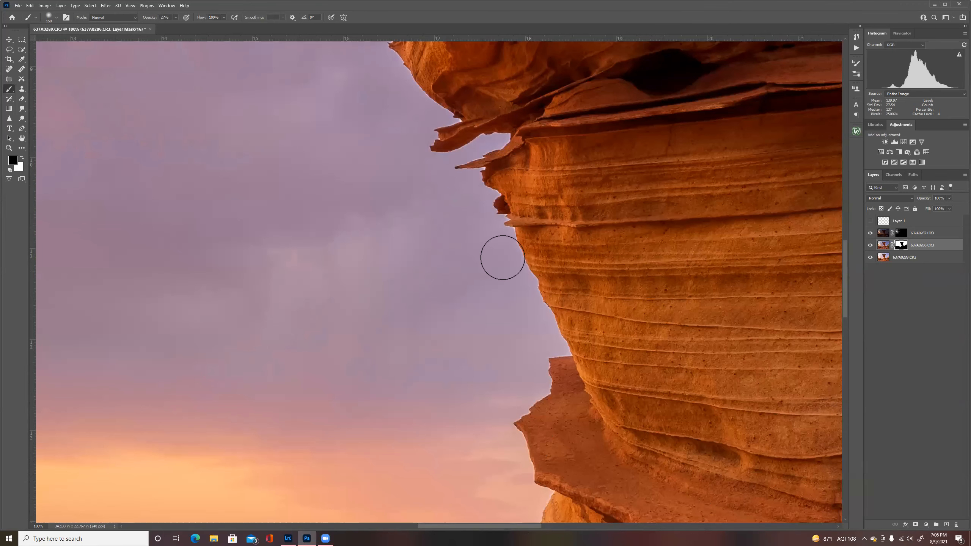
{"action": "scroll", "coordinate": [842, 271], "scroll_direction": "right", "scroll_amount": 5}
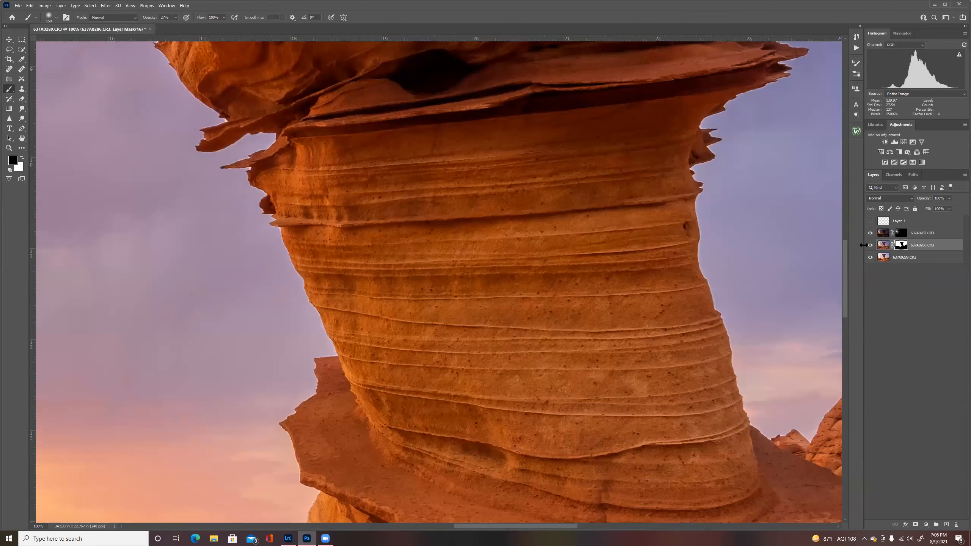
{"action": "scroll", "coordinate": [846, 246], "scroll_direction": "right", "scroll_amount": 5}
{"action": "scroll", "coordinate": [842, 187], "scroll_direction": "up", "scroll_amount": 5}
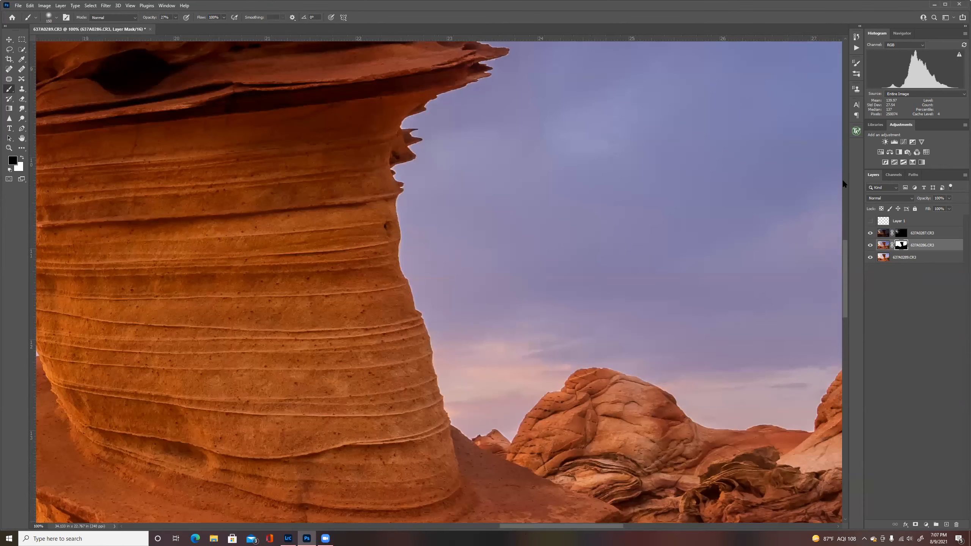
{"action": "scroll", "coordinate": [290, 203], "scroll_direction": "up", "scroll_amount": 6}
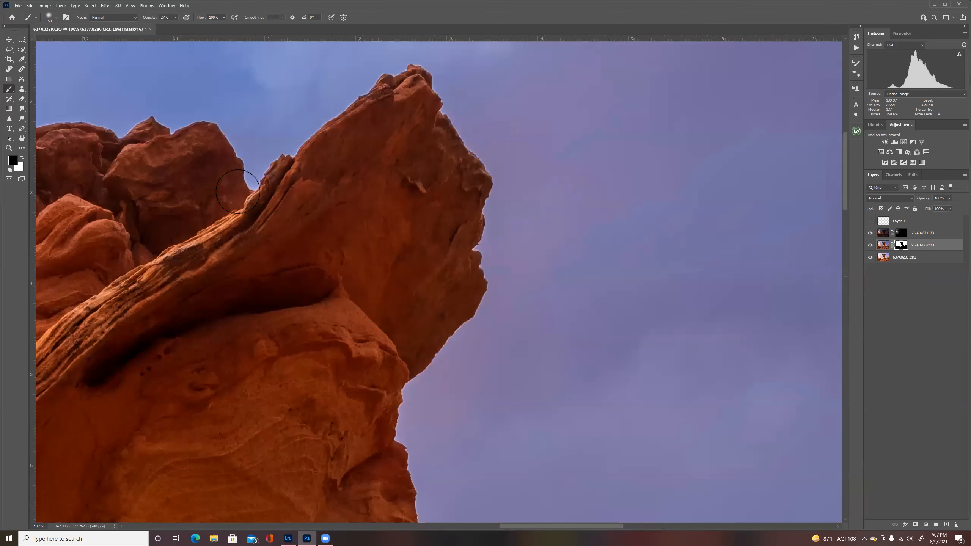
{"action": "scroll", "coordinate": [167, 163], "scroll_direction": "up", "scroll_amount": 1}
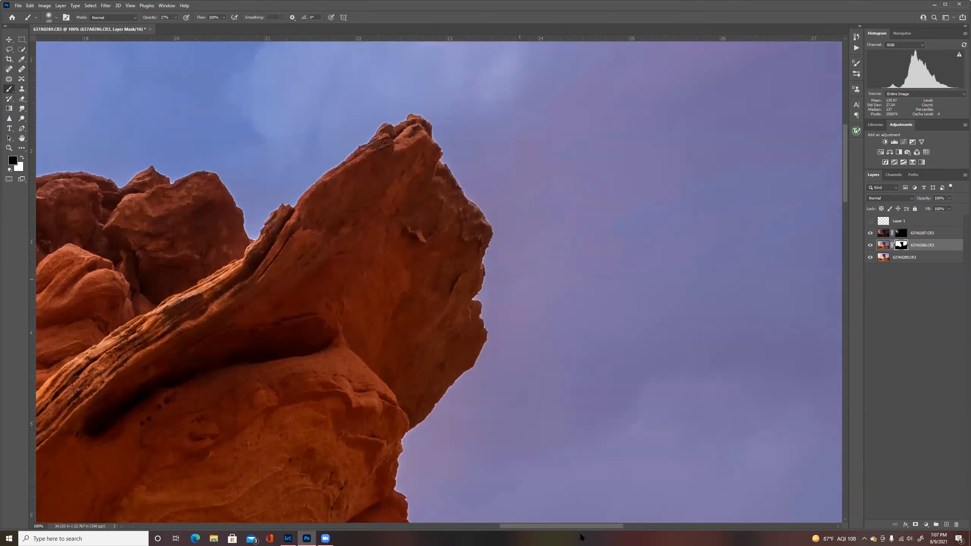
- Examine the sky and the edges of the distant rock formation, its bushes and neighbouring rocks at 100% and 200%
{"action": "scroll", "coordinate": [842, 211], "scroll_direction": "left", "scroll_amount": 15}
{"action": "scroll", "coordinate": [845, 289], "scroll_direction": "down", "scroll_amount": 4}
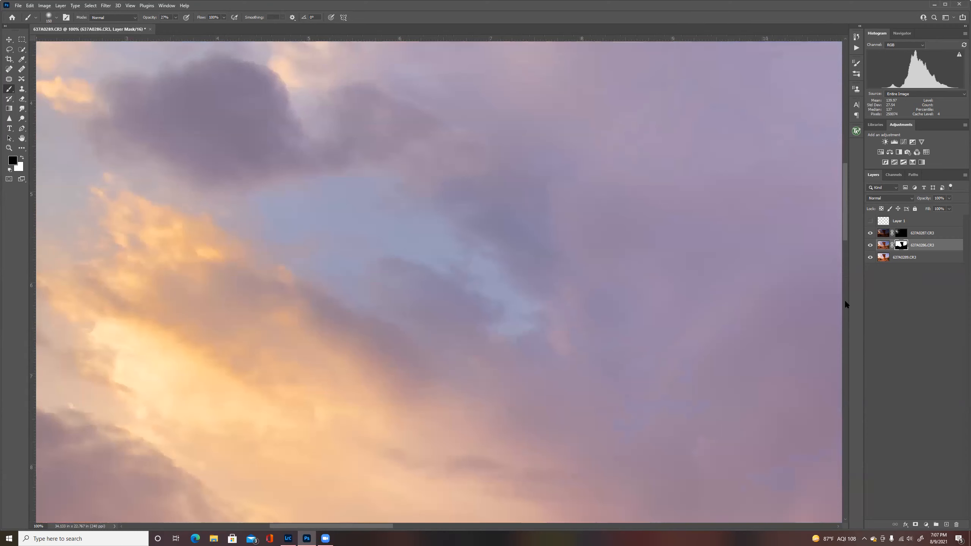
{"action": "scroll", "coordinate": [627, 318], "scroll_direction": "down", "scroll_amount": 10}
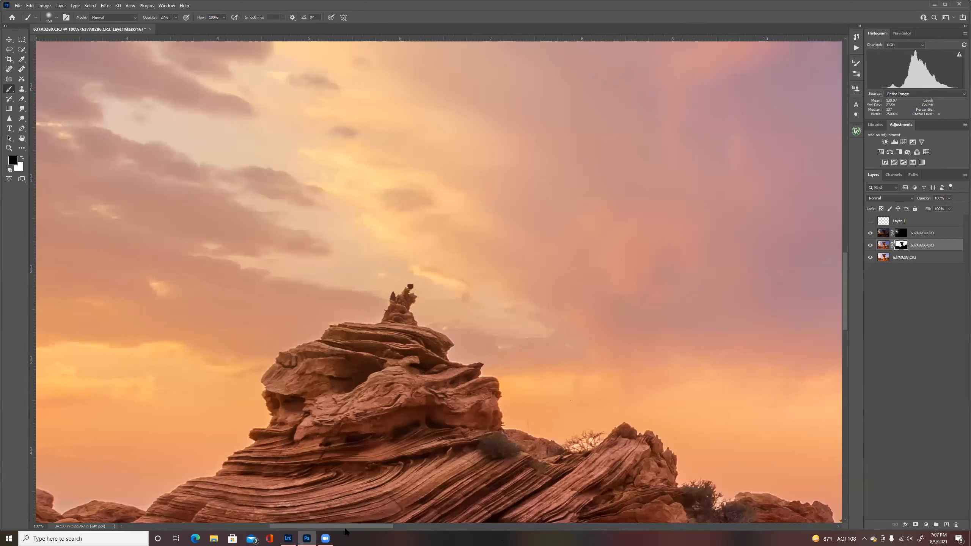
{"action": "scroll", "coordinate": [435, 312], "scroll_direction": "down", "scroll_amount": 2}
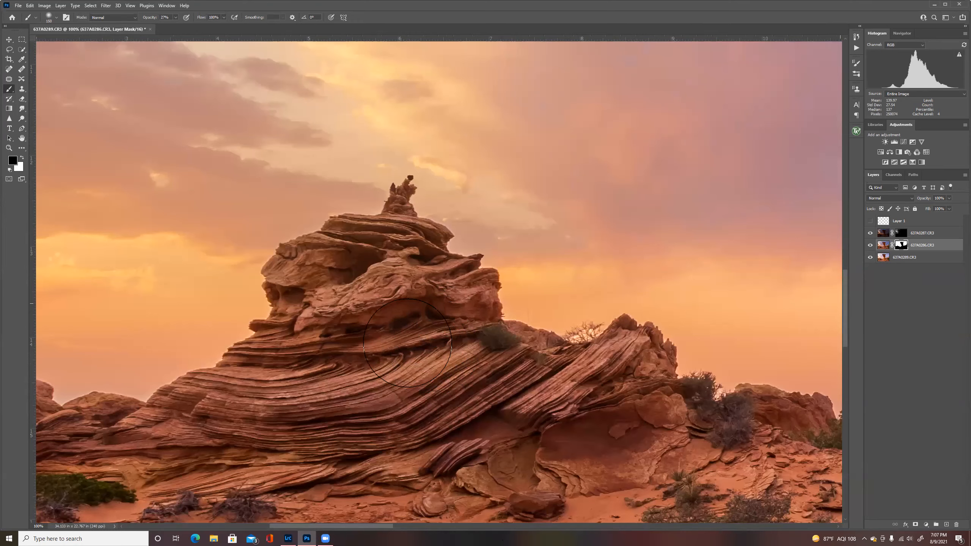
{"action": "scroll", "coordinate": [409, 329], "scroll_direction": "right", "scroll_amount": 3}
{"action": "key", "text": "ctrl+plus"}
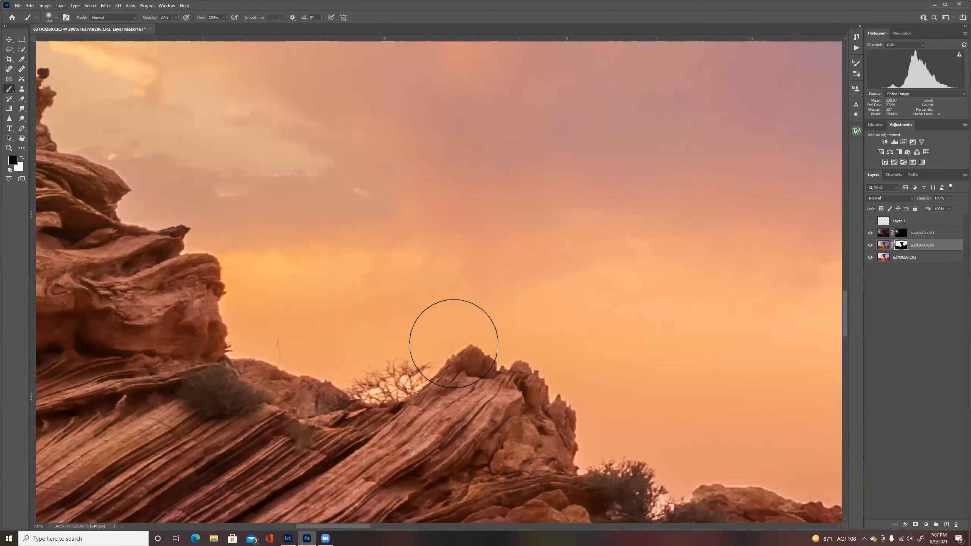
{"action": "scroll", "coordinate": [675, 421], "scroll_direction": "down", "scroll_amount": 2}
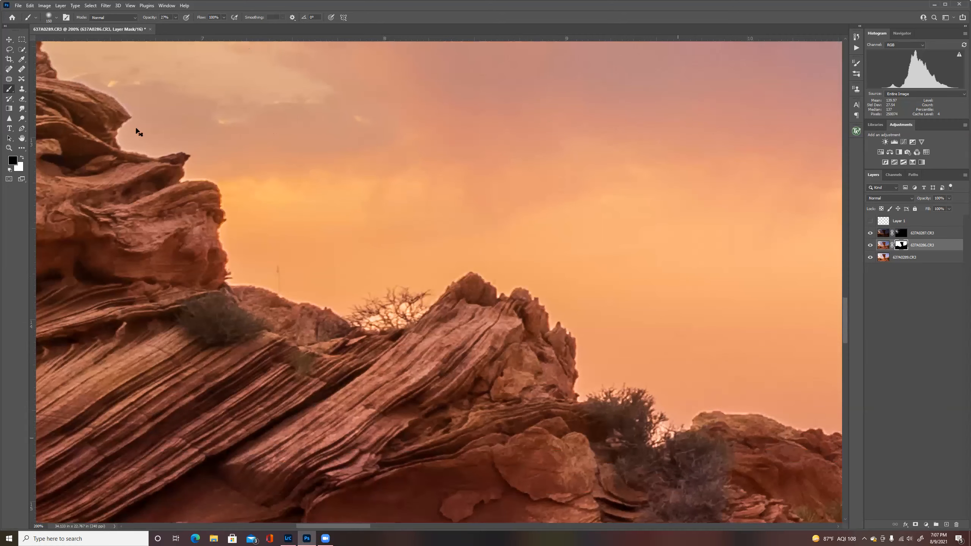
{"action": "key", "text": "v"}
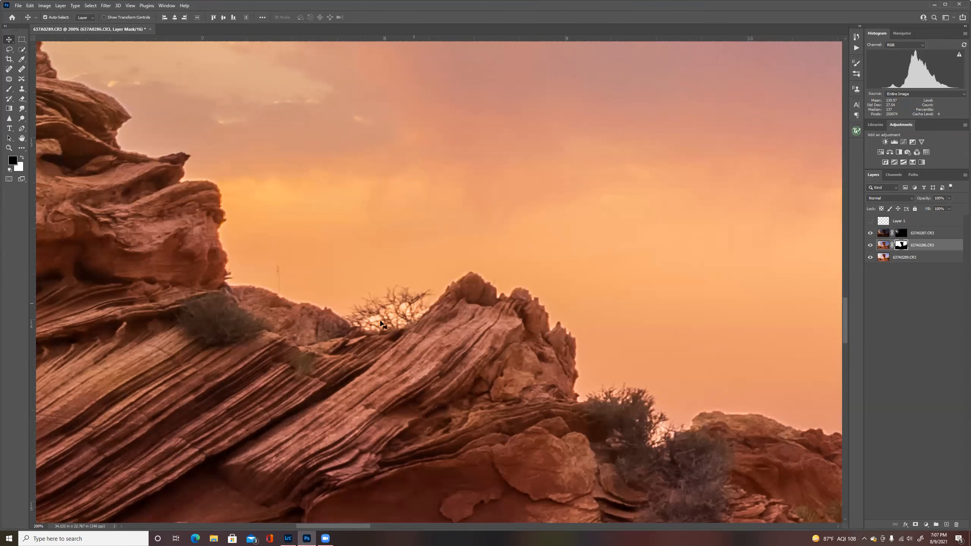
{"action": "left_click_drag", "start_coordinate": [366, 525], "coordinate": [286, 521]}
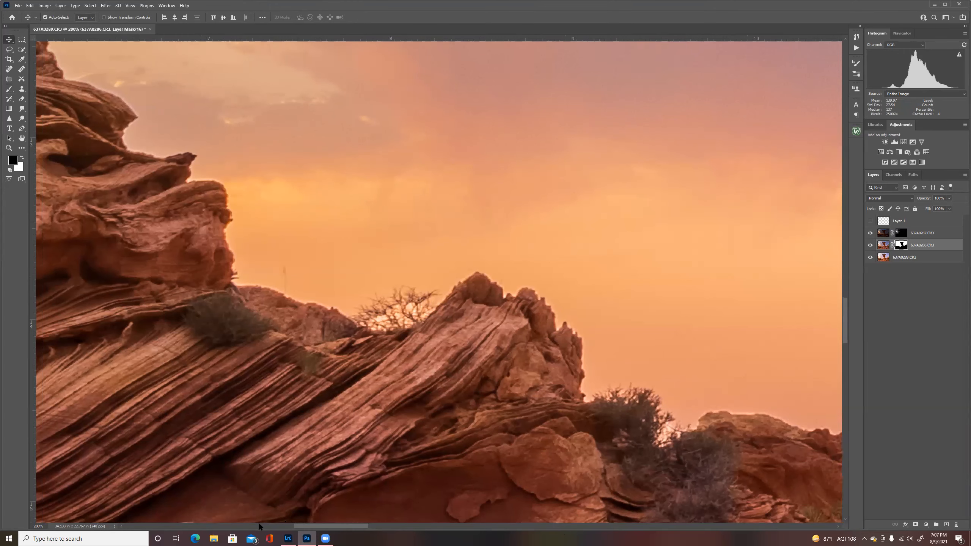
{"action": "left_click", "coordinate": [243, 526]}
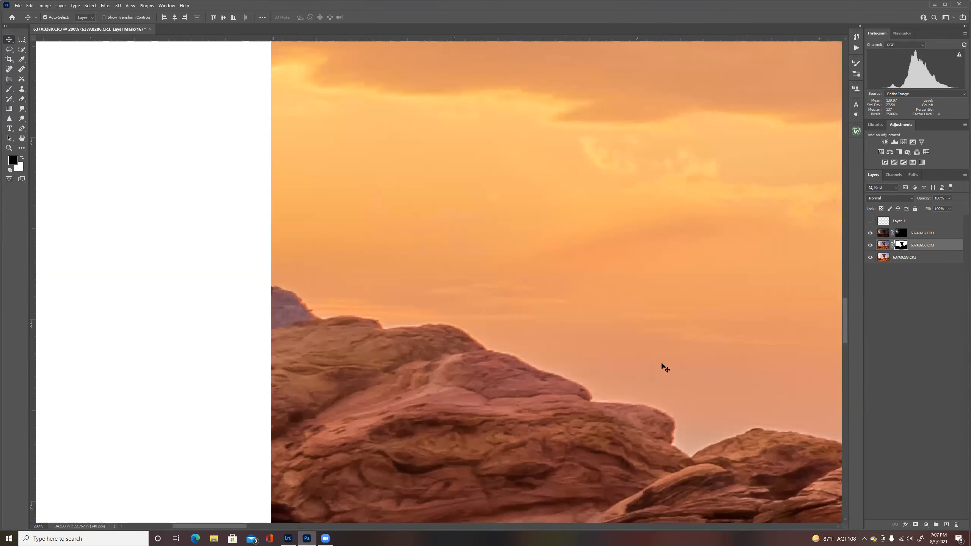
{"action": "scroll", "coordinate": [846, 302], "scroll_direction": "right", "scroll_amount": 5}
{"action": "scroll", "coordinate": [848, 285], "scroll_direction": "right", "scroll_amount": 3}
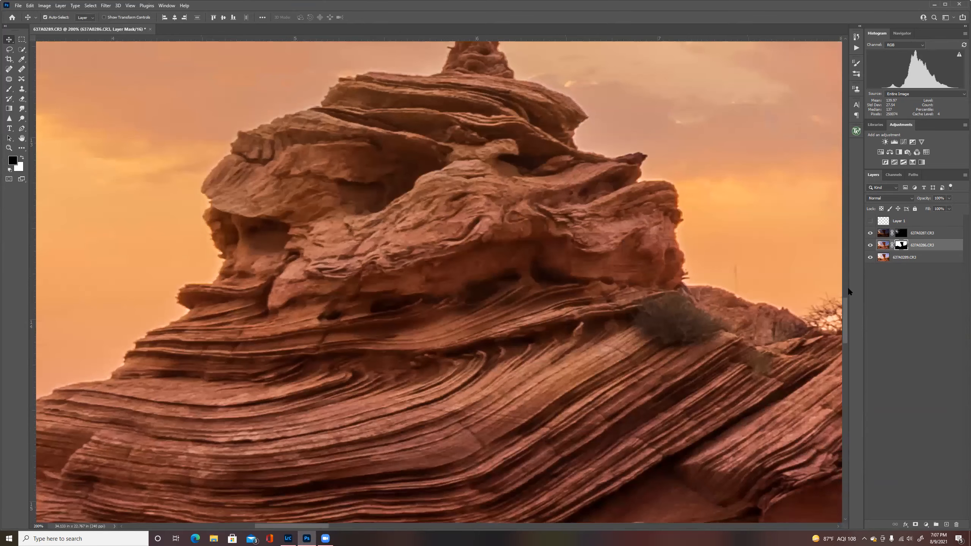
{"action": "scroll", "coordinate": [847, 290], "scroll_direction": "up", "scroll_amount": 5}
{"action": "scroll", "coordinate": [847, 293], "scroll_direction": "down", "scroll_amount": 2}
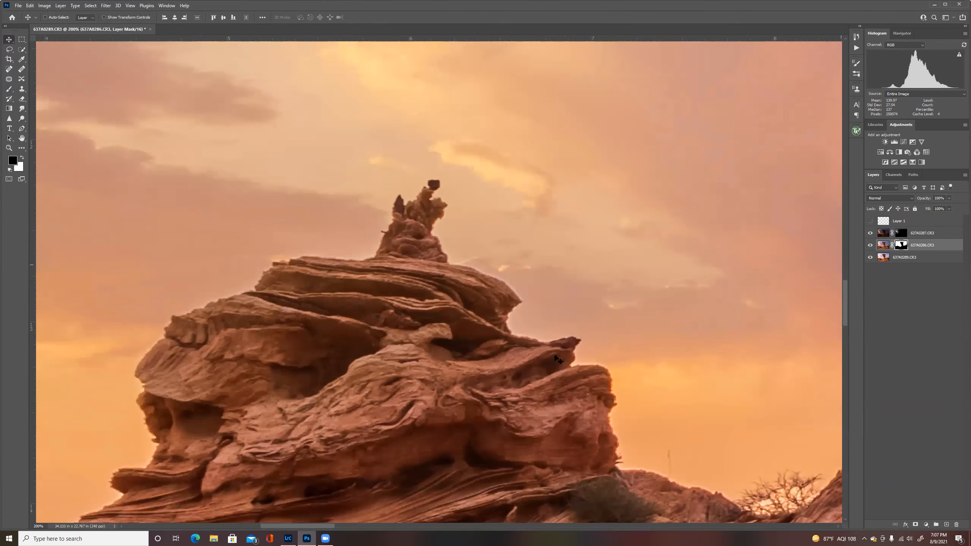
{"action": "key", "text": "ctrl+0"}
{"action": "key", "text": "ctrl+1"}
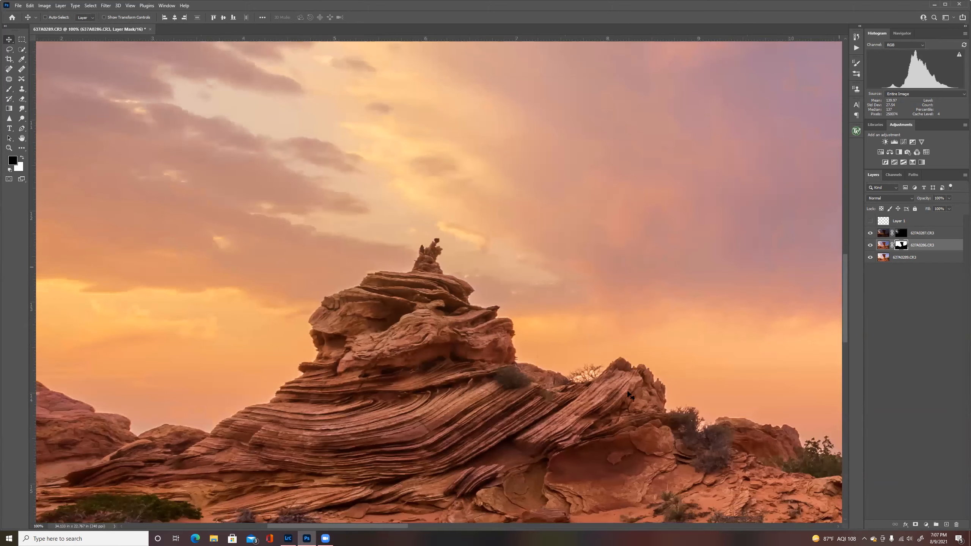
- Select the sky around the hoodoo with the Quick Selection tool and turn the selection into a layer mask on Layer 1
{"action": "key", "text": "ctrl+minus"}
{"action": "key", "text": "ctrl+minus"}
{"action": "key", "text": "ctrl+minus"}
{"action": "key", "text": "ctrl+minus"}
{"action": "key", "text": "ctrl+minus"}
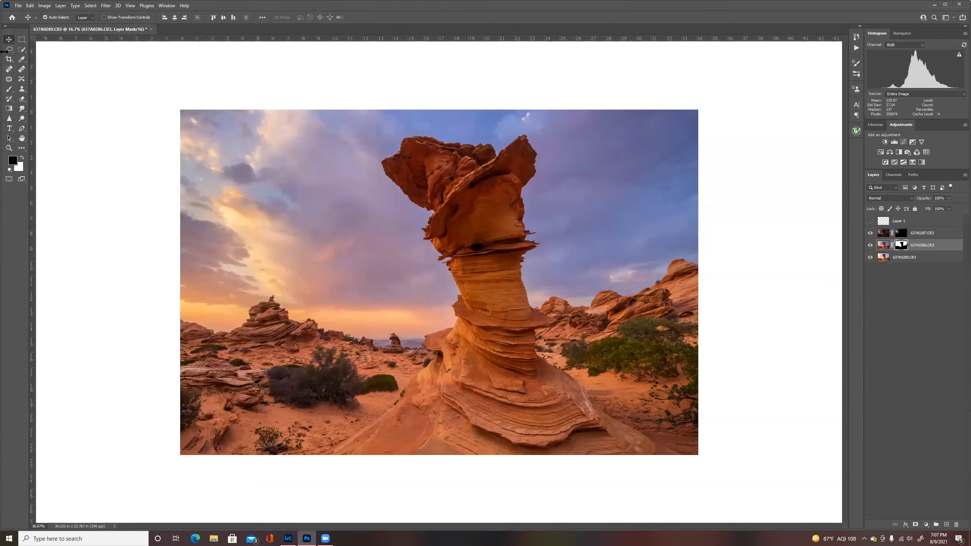
{"action": "left_click", "coordinate": [21, 50]}
{"action": "key", "text": "ctrl+alt+2"}
{"action": "key", "text": "ctrl+d"}
{"action": "mouse_move", "coordinate": [241, 151]}
{"action": "left_mouse_down"}
{"action": "mouse_move", "coordinate": [342, 205]}
{"action": "mouse_move", "coordinate": [421, 120]}
{"action": "mouse_move", "coordinate": [651, 149]}
{"action": "mouse_move", "coordinate": [639, 250]}
{"action": "left_mouse_up"}
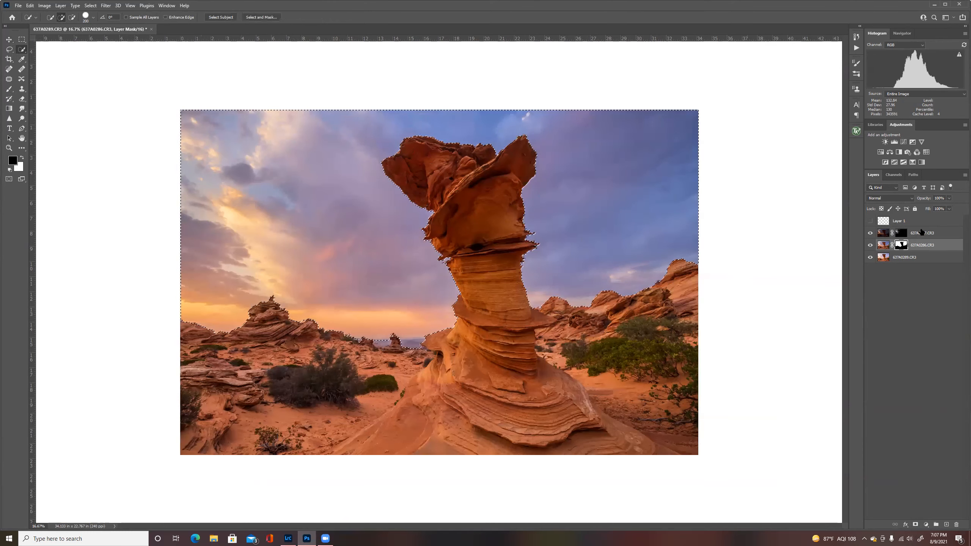
{"action": "left_click", "coordinate": [920, 222]}
{"action": "left_click", "coordinate": [916, 525]}
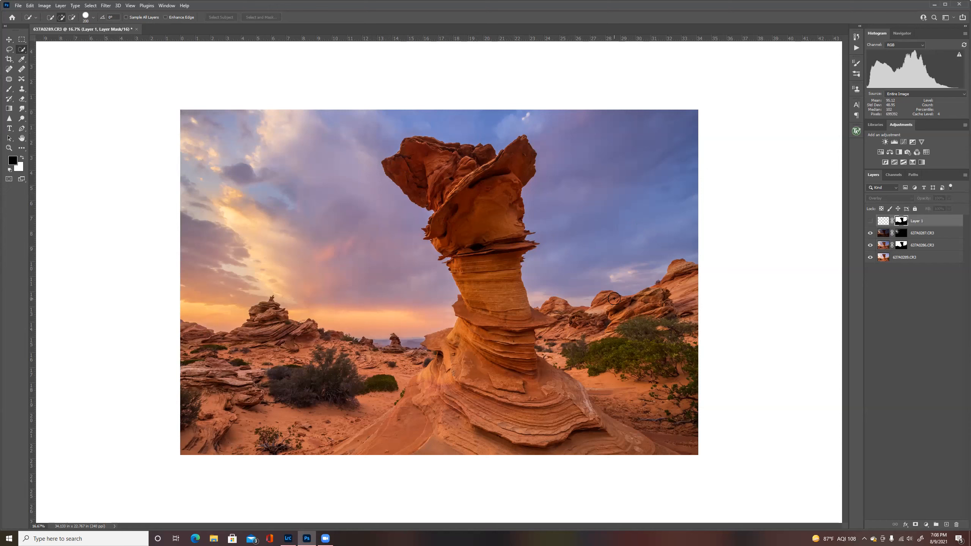
- Preview the Lights 1 and Darks 2 luminosity masks in RapidMask and settle on the Darks 1 mask
{"action": "left_click", "coordinate": [859, 132]}
{"action": "left_click", "coordinate": [806, 168]}
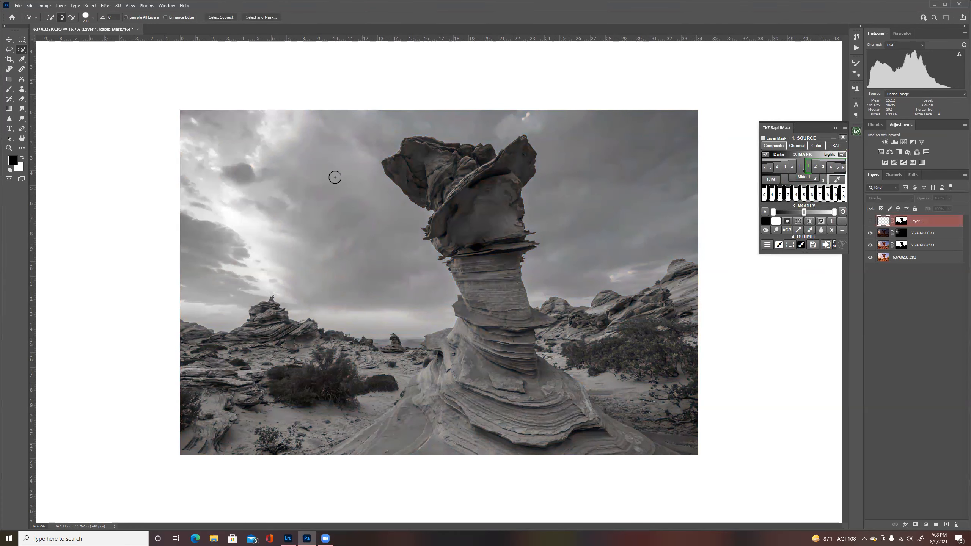
{"action": "left_click", "coordinate": [796, 169]}
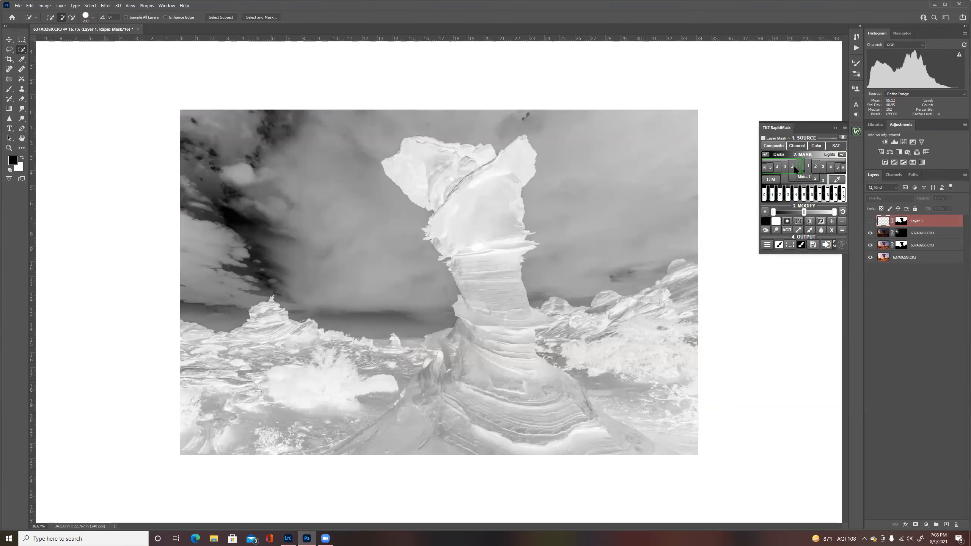
{"action": "left_click", "coordinate": [792, 167]}
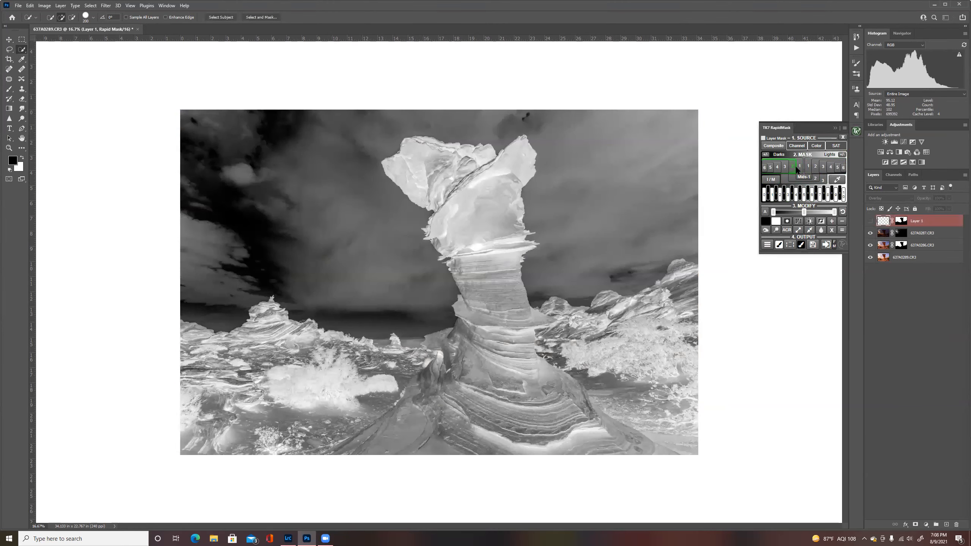
{"action": "left_click", "coordinate": [799, 169]}
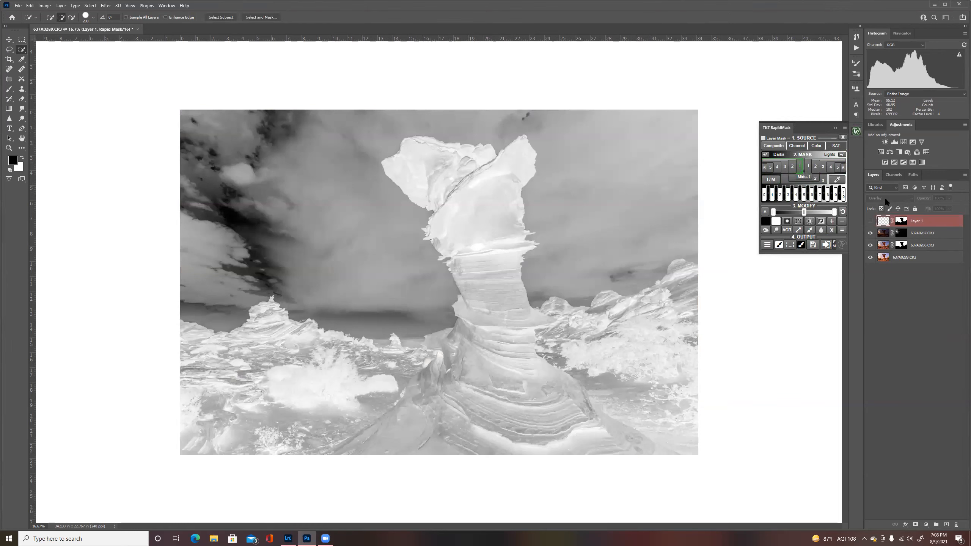
- Brighten the Darks 1 mask's midtones and highlights with the RapidMask levels sliders and load the Rapid Mask channel as a selection
{"action": "left_click", "coordinate": [893, 175]}
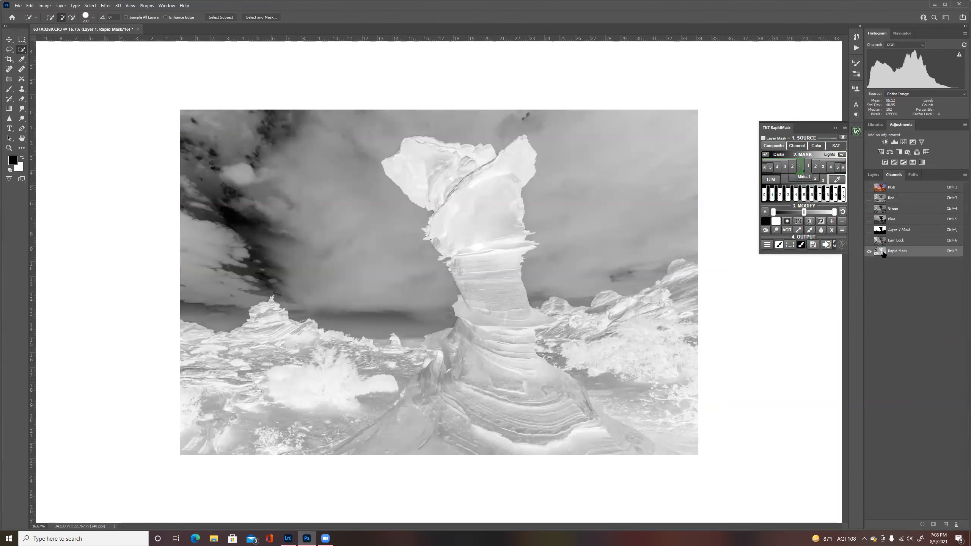
{"action": "mouse_move", "coordinate": [804, 213]}
{"action": "left_mouse_down"}
{"action": "mouse_move", "coordinate": [814, 215]}
{"action": "mouse_move", "coordinate": [794, 214]}
{"action": "mouse_move", "coordinate": [849, 209]}
{"action": "mouse_move", "coordinate": [822, 216]}
{"action": "left_mouse_up"}
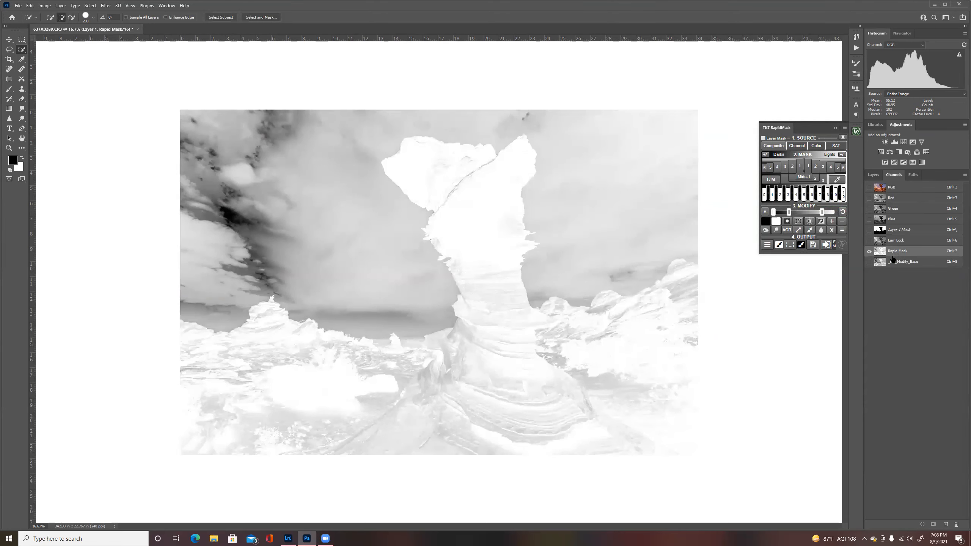
{"action": "left_click", "coordinate": [880, 253], "text": "ctrl"}
{"action": "left_click", "coordinate": [869, 177]}
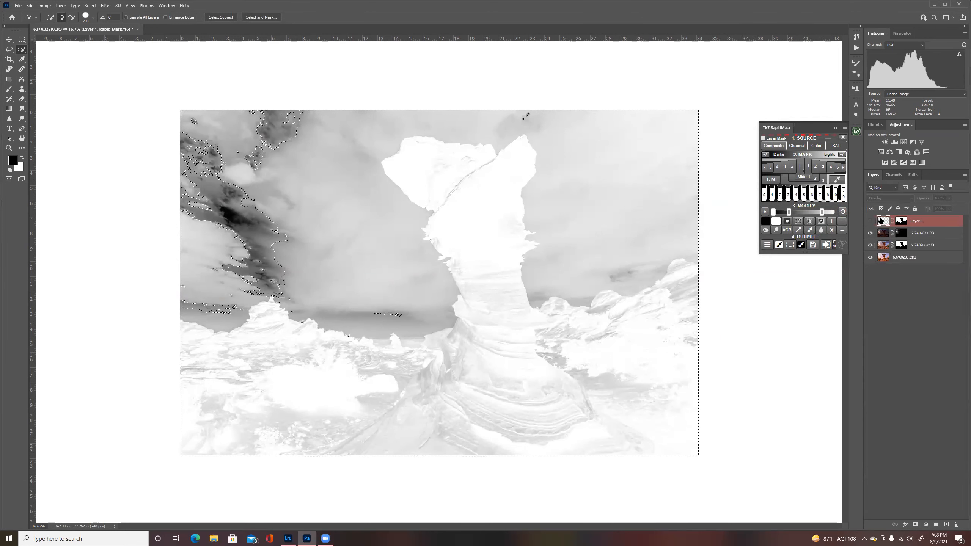
- With Layer 1's content targeted, subtract the rocks and foreground from the loaded selection using the Quick Selection tool
{"action": "left_click", "coordinate": [882, 221]}
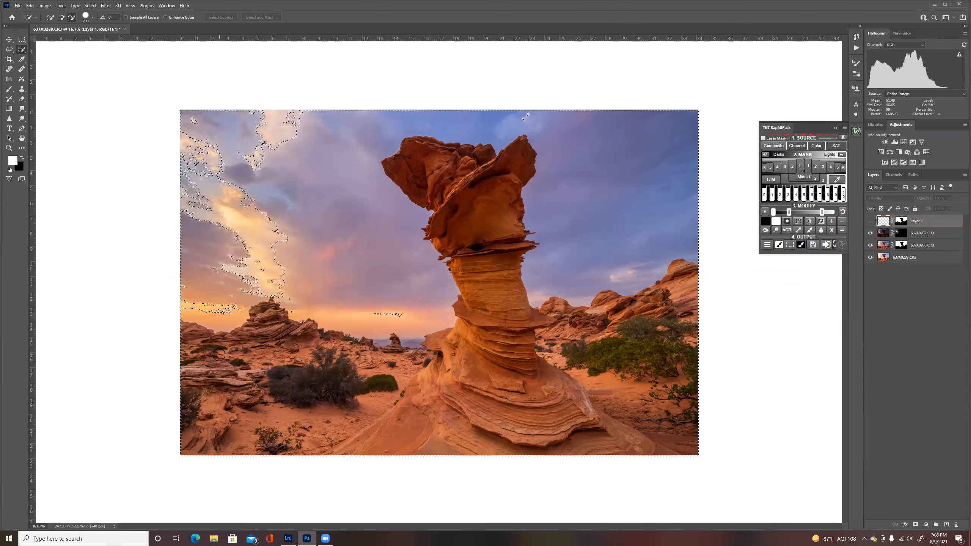
{"action": "left_click", "coordinate": [61, 17]}
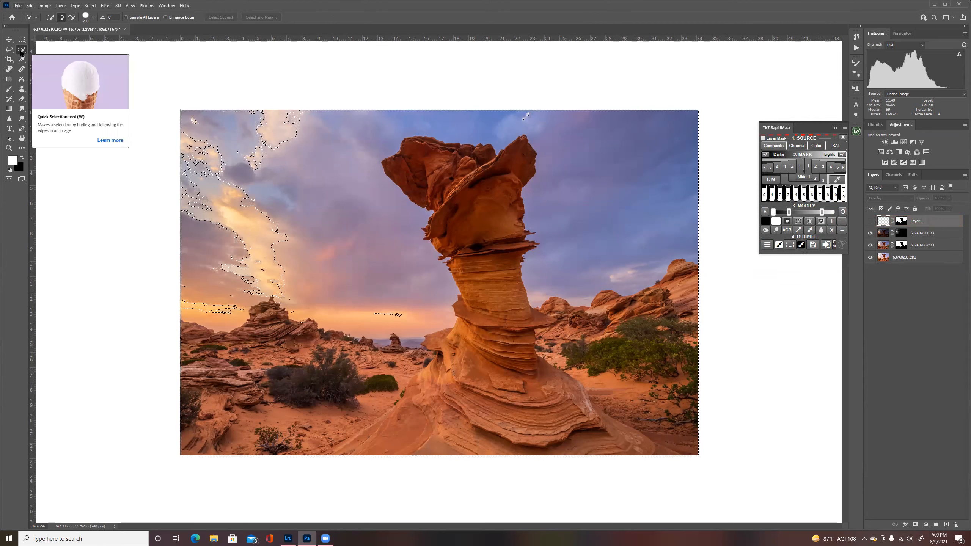
{"action": "key", "text": "alt"}
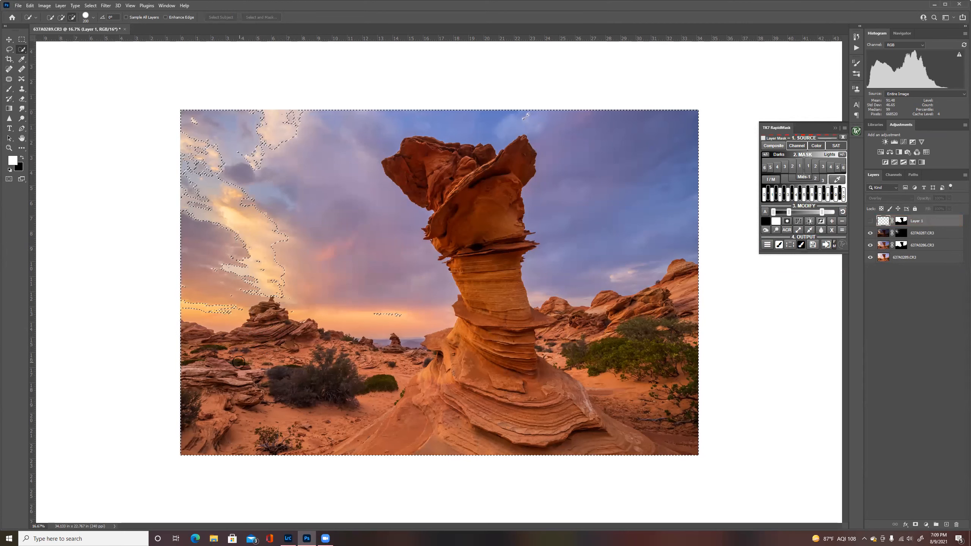
{"action": "mouse_move", "coordinate": [261, 338]}
{"action": "left_mouse_down"}
{"action": "mouse_move", "coordinate": [270, 323]}
{"action": "mouse_move", "coordinate": [354, 372]}
{"action": "mouse_move", "coordinate": [467, 377]}
{"action": "mouse_move", "coordinate": [562, 360]}
{"action": "mouse_move", "coordinate": [663, 299]}
{"action": "left_mouse_up"}
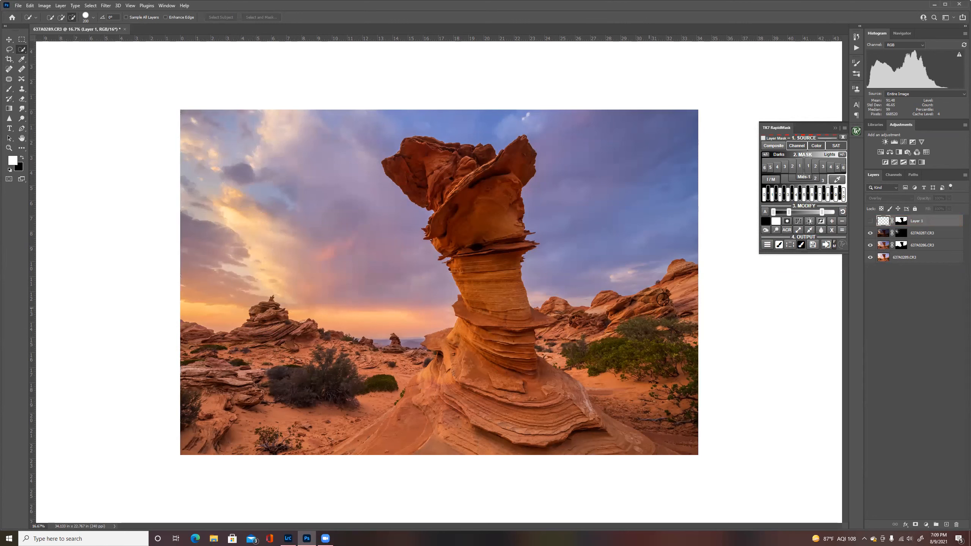